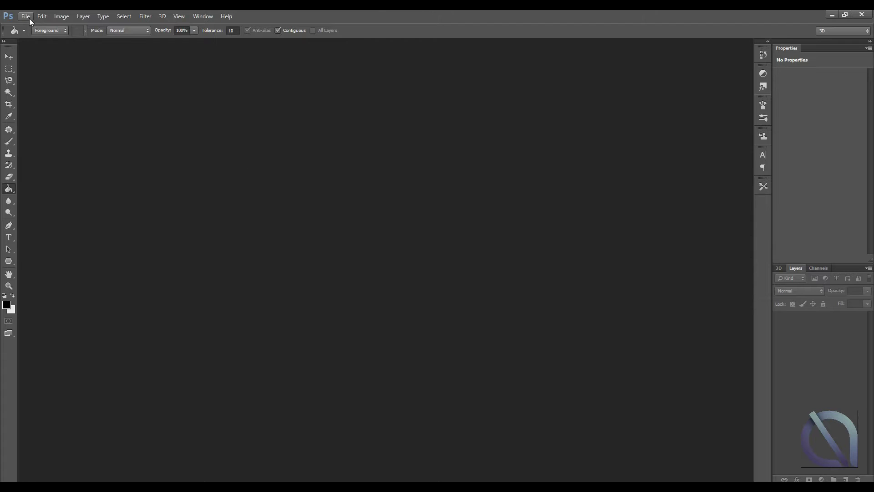
# - Create a blank 49.99 × 49.99 cm document at 28.346 px/cm, docked as a tab and fit on screen
pyautogui.click(26, 16)
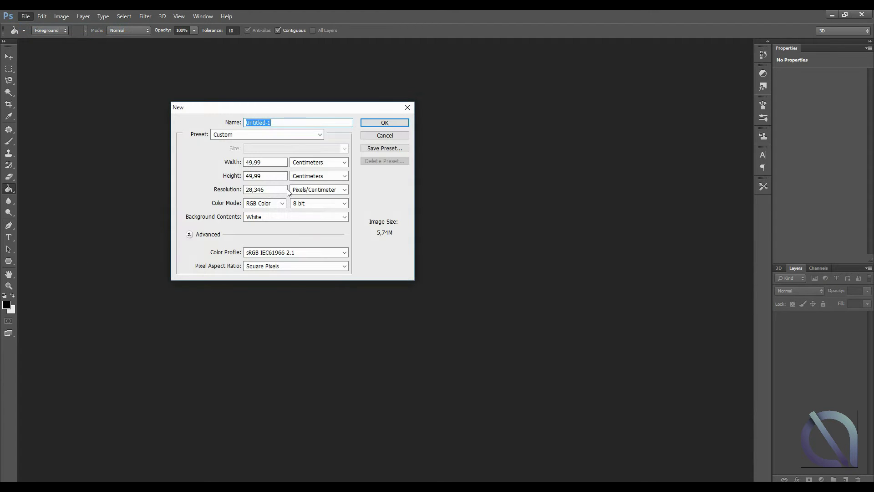
pyautogui.click(385, 122)
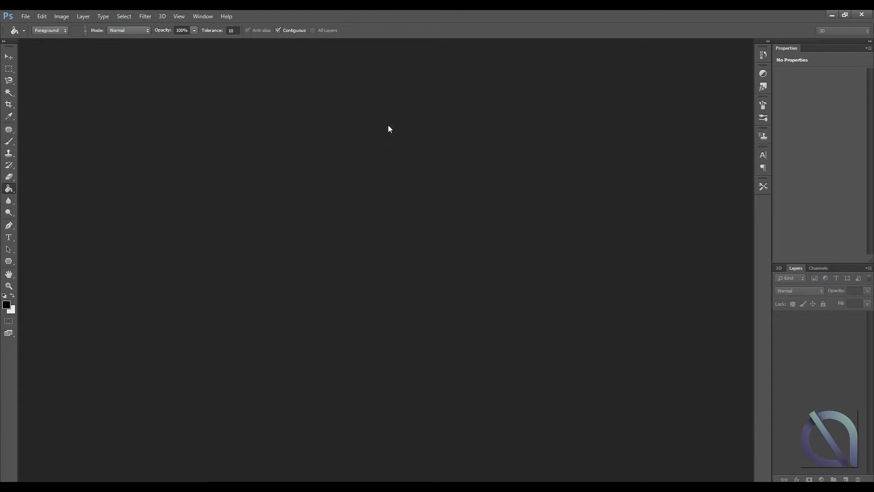
pyautogui.moveTo(234, 48); pyautogui.dragTo(304, 47)
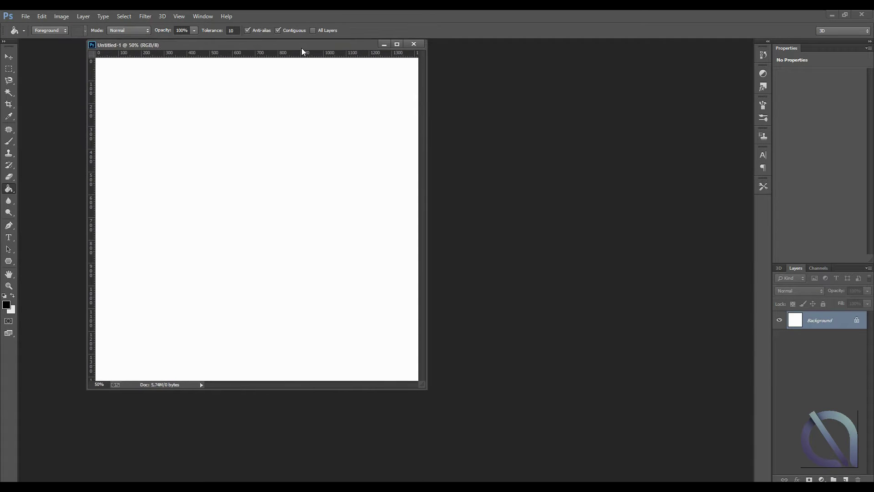
pyautogui.press('z')
pyautogui.rightClick(322, 226)
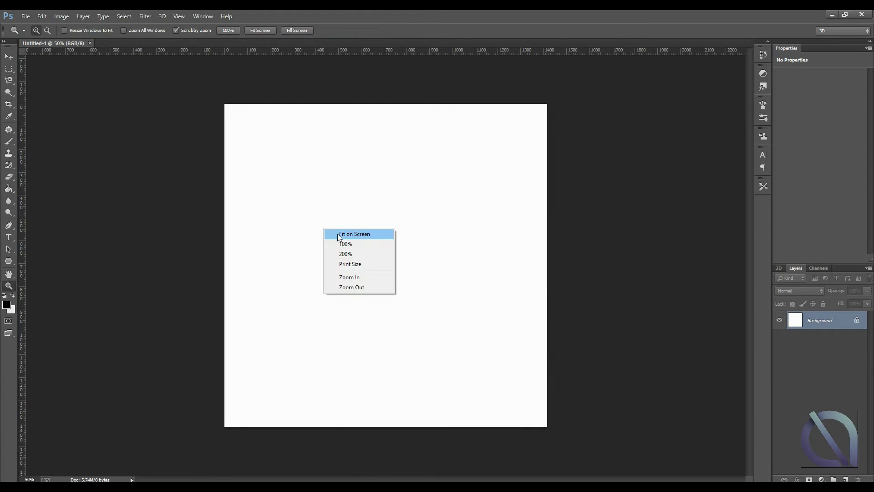
pyautogui.click(340, 236)
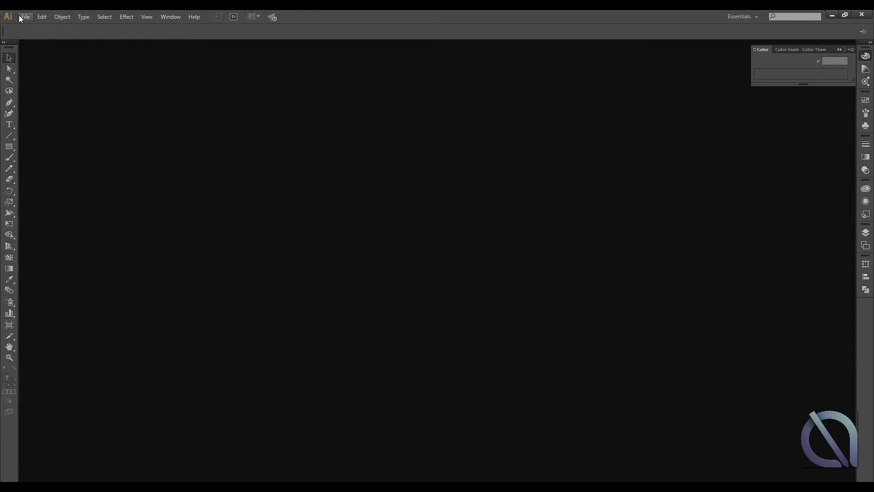
# - Start a new 960×560 Illustrator document and draw a tall rectangle on the artboard
pyautogui.click(20, 18)
pyautogui.click(32, 26)
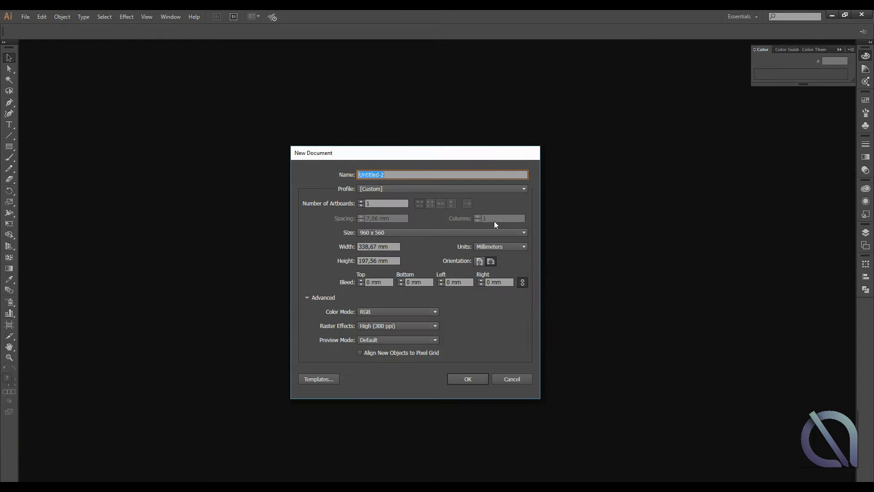
pyautogui.click(466, 374)
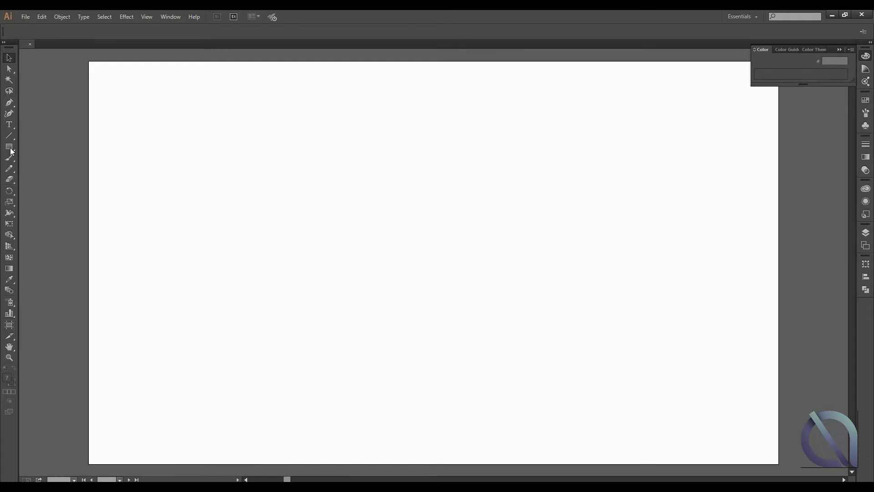
pyautogui.click(8, 147)
pyautogui.moveTo(283, 126)
pyautogui.mouseDown()
pyautogui.moveTo(406, 342)
pyautogui.moveTo(383, 322)
pyautogui.mouseUp()
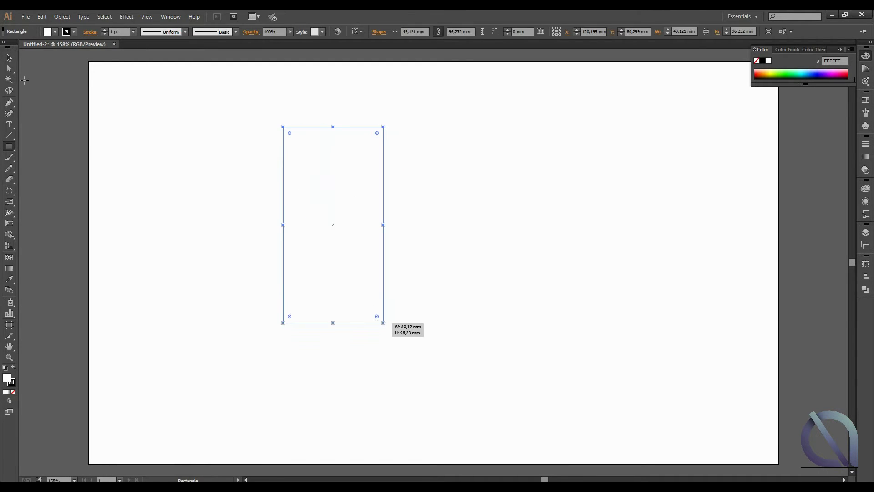
# - Round the rectangle's corners to about 3.35 mm and reselect the whole shape
pyautogui.press('a')
pyautogui.moveTo(290, 135); pyautogui.dragTo(289, 138)
pyautogui.click(9, 57)
pyautogui.click(259, 138)
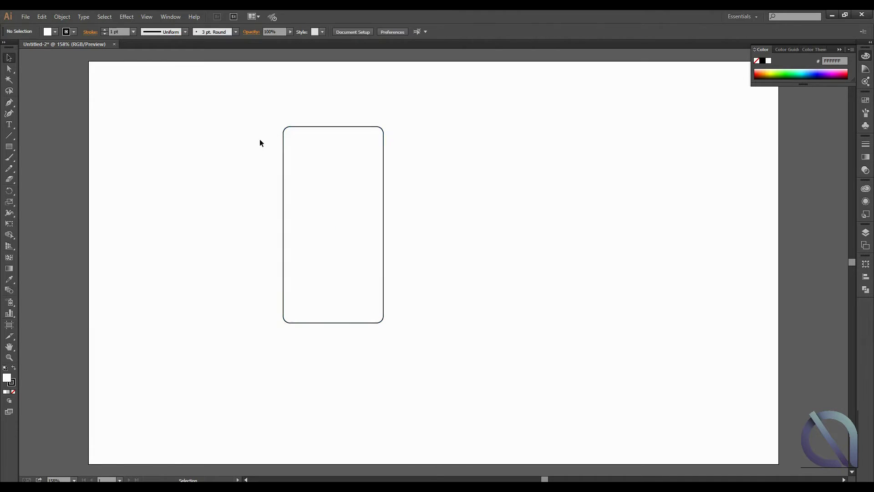
pyautogui.click(291, 155)
# - Make the rectangle solid black with no outline and copy it for Photoshop
pyautogui.click(14, 370)
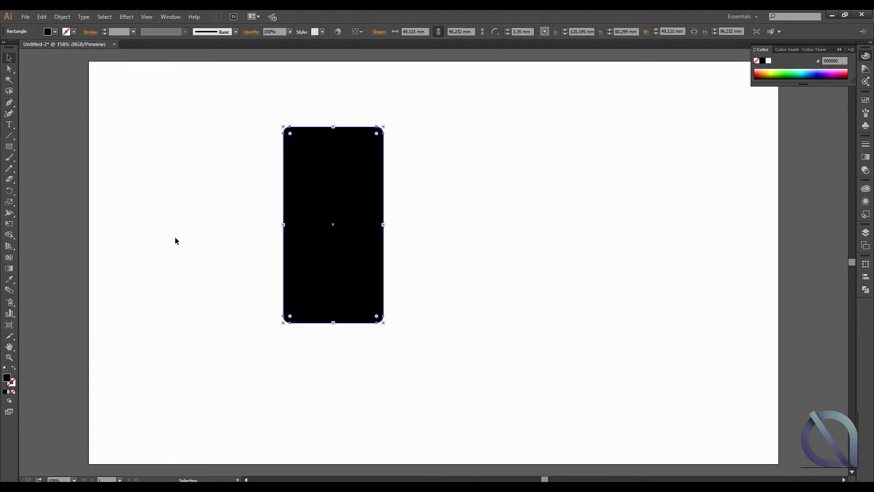
pyautogui.click(176, 240)
pyautogui.press('a')
pyautogui.click(307, 175)
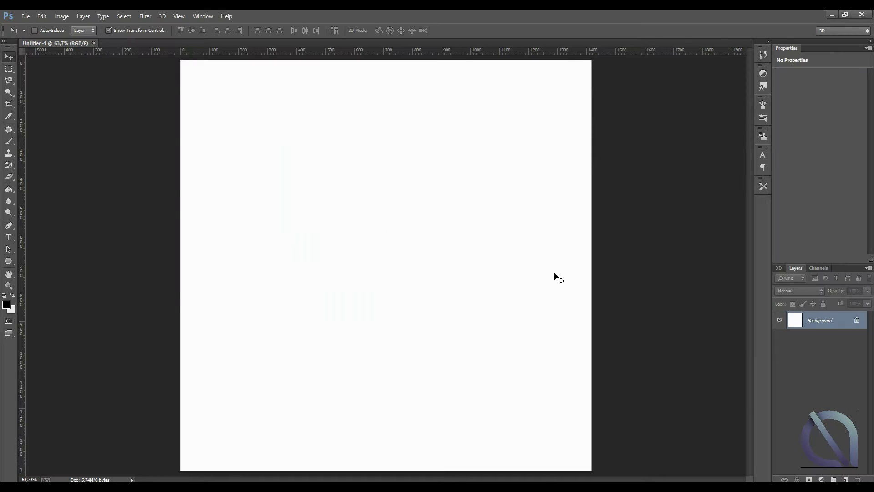
# - Paste the black rounded rectangle into Photoshop as a smart object and commit it
pyautogui.hotkey('ctrl', 'v')
pyautogui.click(467, 166)
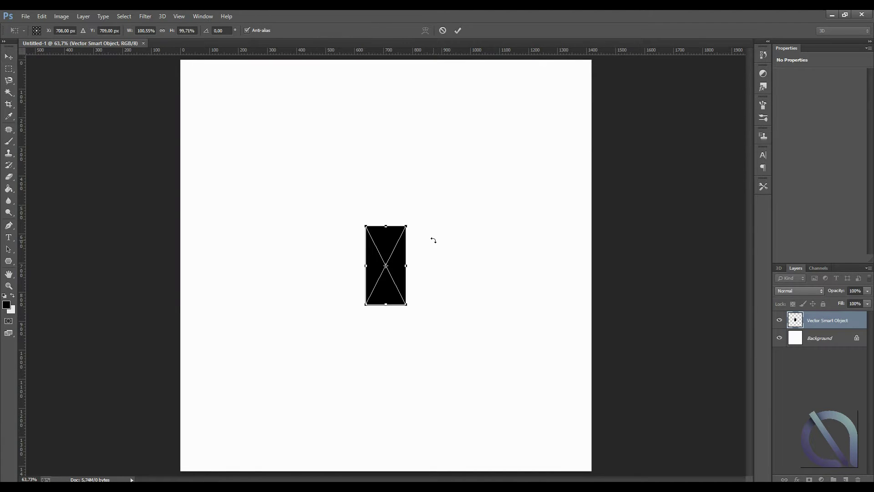
pyautogui.press('Return')
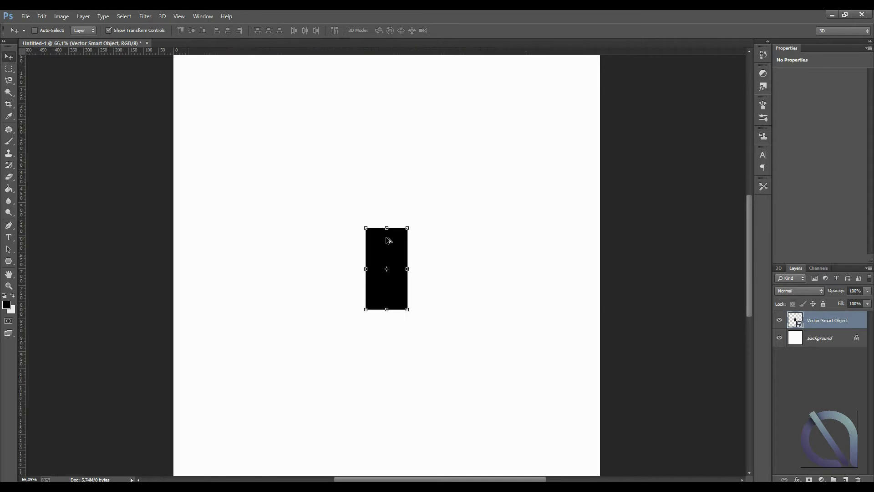
pyautogui.scroll(-2, 387, 239)
pyautogui.scroll(-1, 388, 240)
# - Enlarge the smart object to about 280% from its centre, then duplicate its layer
pyautogui.hotkey('ctrl', 't')
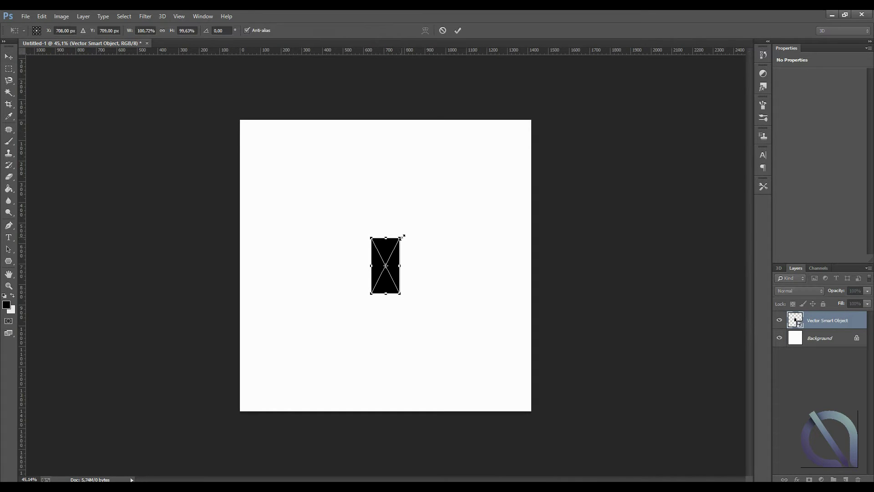
pyautogui.moveTo(402, 236); pyautogui.dragTo(428, 185)
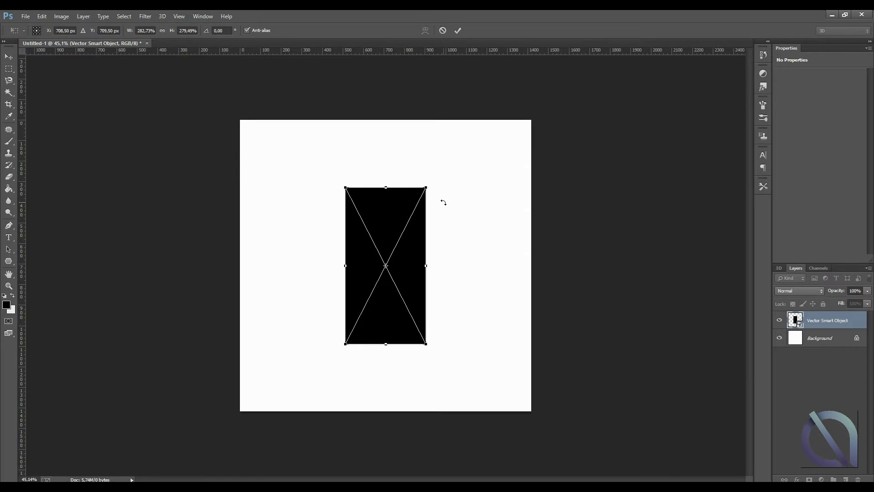
pyautogui.press('Return')
pyautogui.click(9, 286)
pyautogui.moveTo(323, 201)
pyautogui.mouseDown()
pyautogui.moveTo(361, 189)
pyautogui.moveTo(359, 213)
pyautogui.moveTo(409, 228)
pyautogui.mouseUp()
pyautogui.rightClick(359, 224)
pyautogui.click(381, 230)
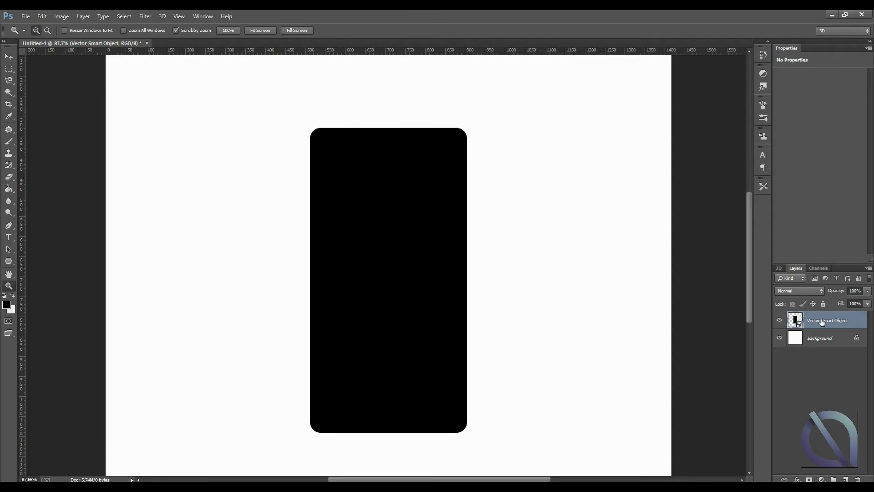
pyautogui.moveTo(822, 322); pyautogui.dragTo(846, 479)
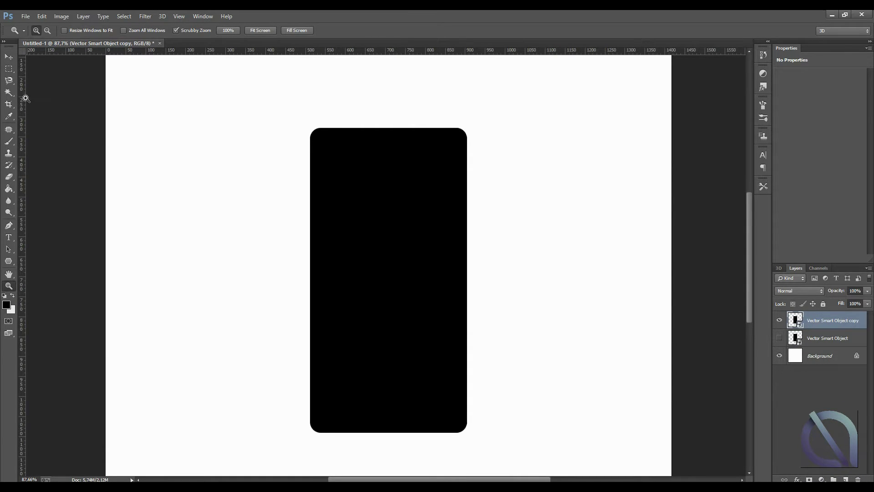
# - Select a box over the shape's lower part, then undo a trial mask on the copy
pyautogui.click(9, 68)
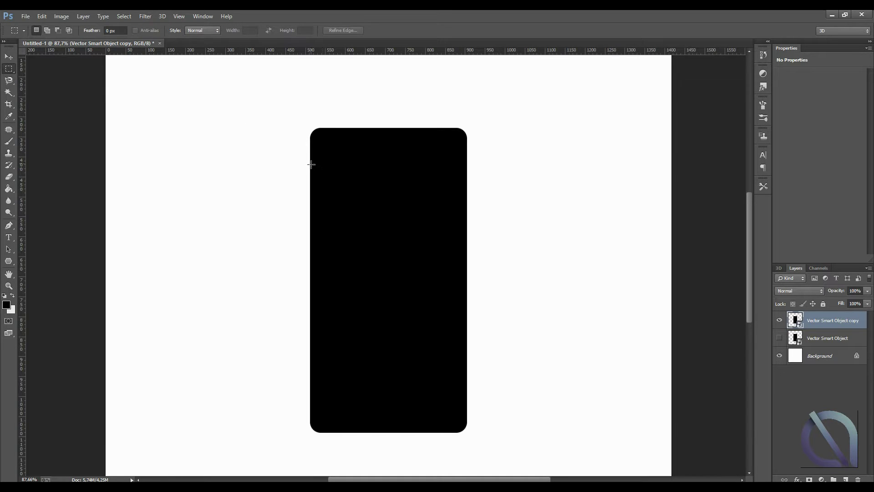
pyautogui.moveTo(291, 154); pyautogui.dragTo(530, 406)
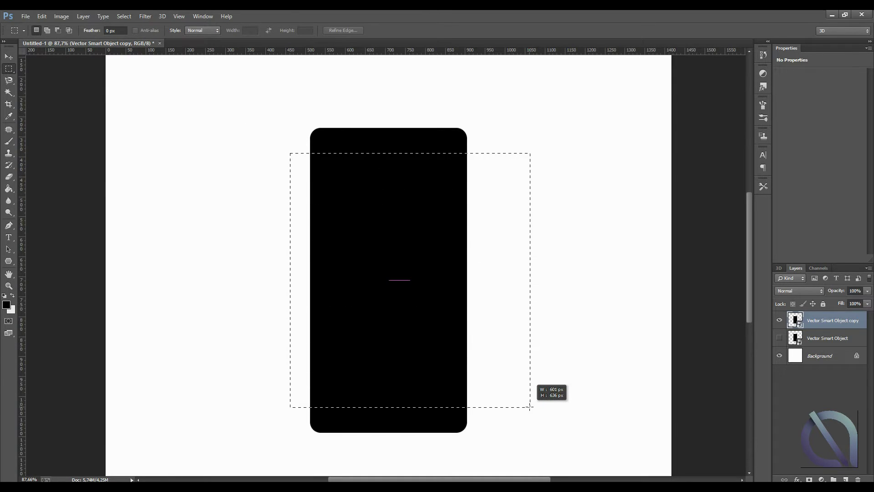
pyautogui.moveTo(529, 406); pyautogui.dragTo(530, 407)
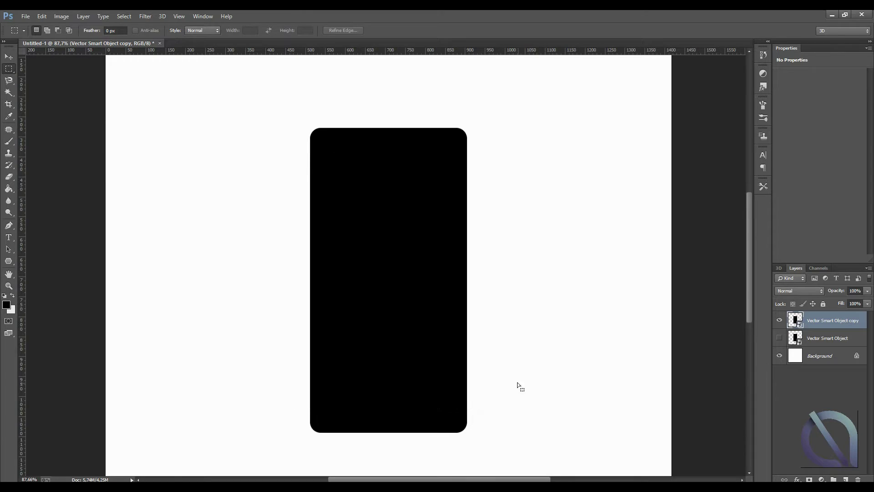
pyautogui.click(809, 479)
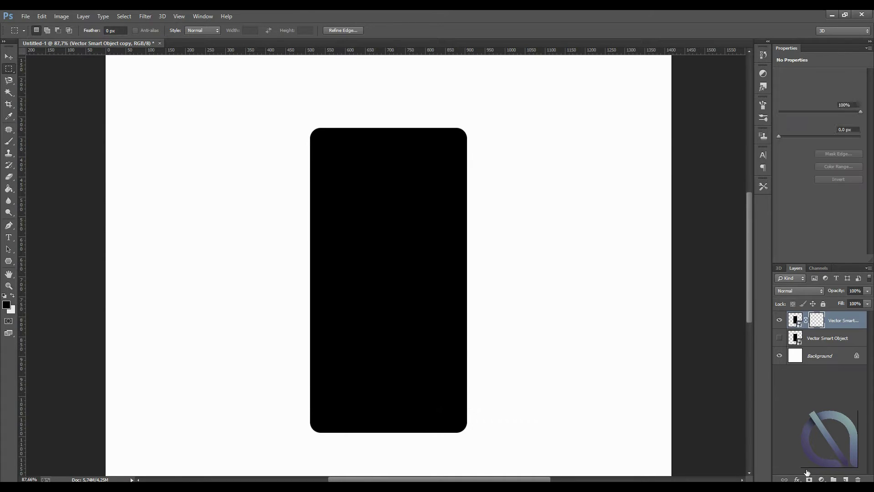
pyautogui.hotkey('ctrl', 'z')
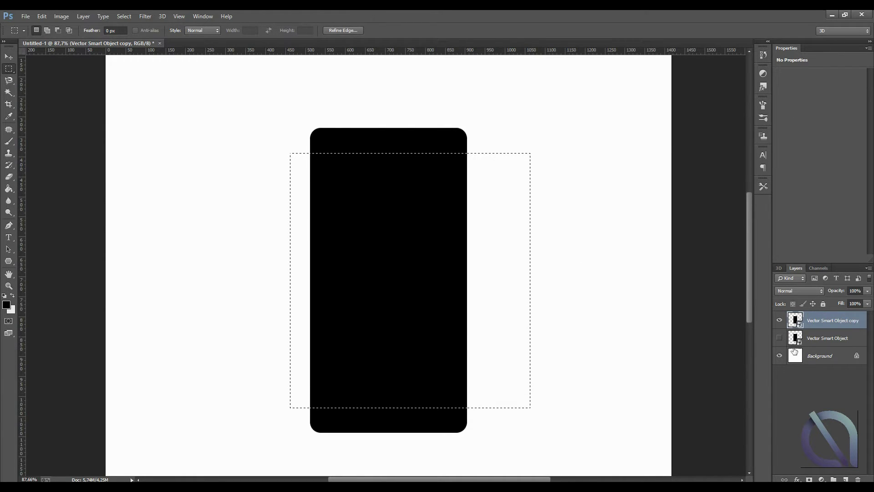
# - Add an empty Layer 1, give the smart object copy a blank mask, and make Layer 1 active
pyautogui.click(846, 478)
pyautogui.click(797, 338)
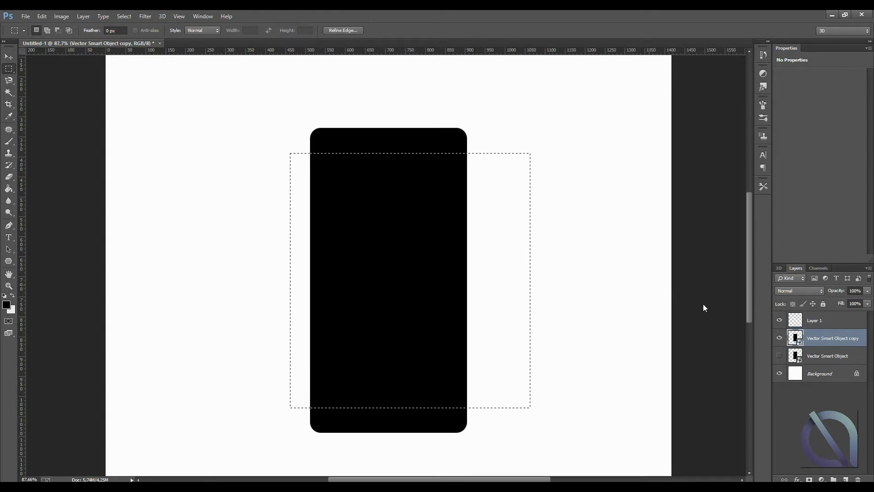
pyautogui.rightClick(458, 172)
pyautogui.click(476, 172)
pyautogui.click(810, 478)
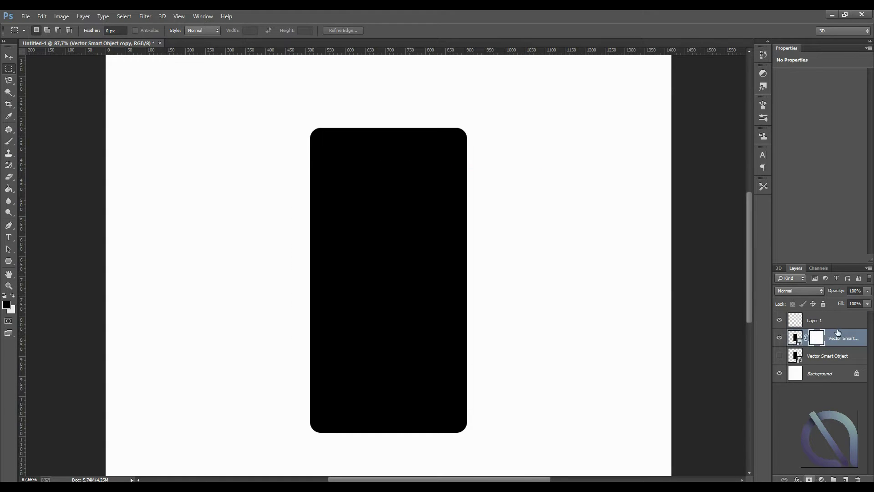
pyautogui.click(821, 324)
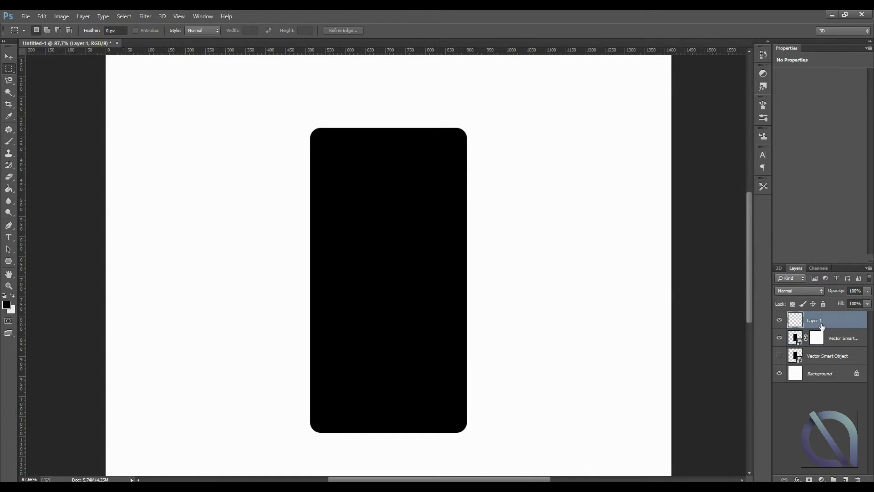
# - Fill Layer 1 with blue #0099ff
pyautogui.click(10, 188)
pyautogui.click(6, 305)
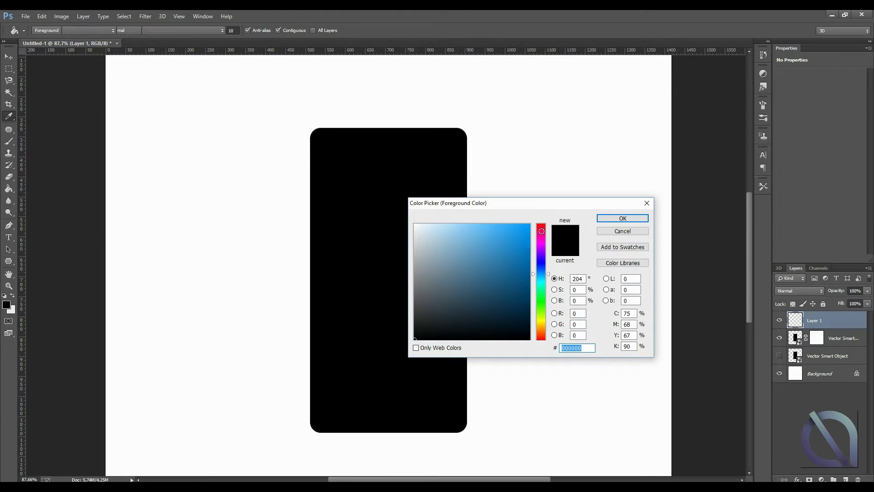
pyautogui.write('0099ff')
pyautogui.click(611, 219)
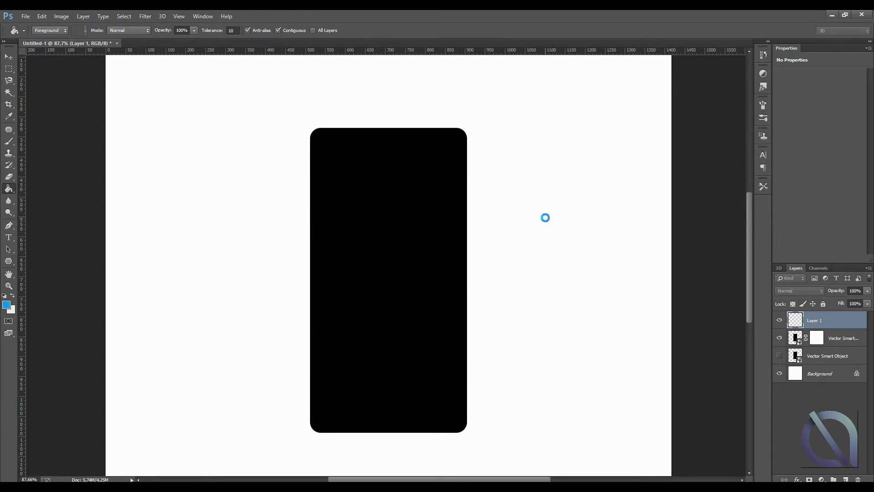
pyautogui.click(533, 216)
# - Squash the blue layer into a horizontal band about 666 px tall and select its area
pyautogui.press('v')
pyautogui.scroll(-1, 346, 156)
pyautogui.scroll(-1, 347, 150)
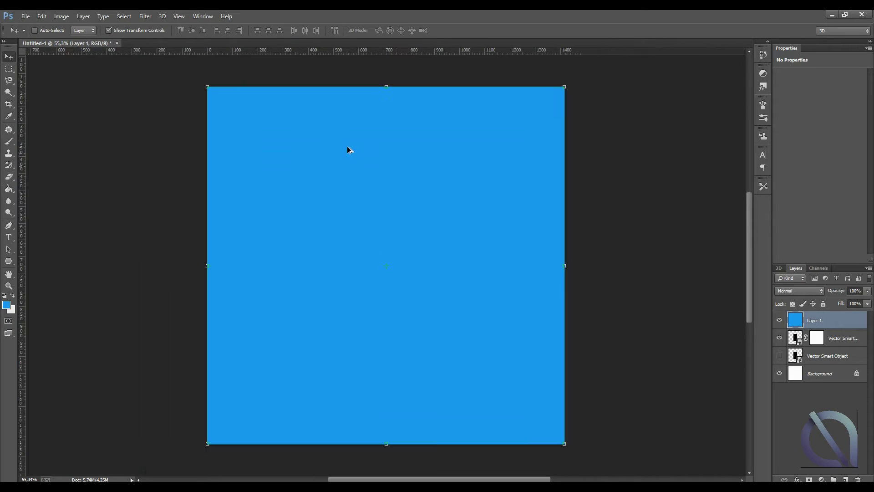
pyautogui.moveTo(386, 87); pyautogui.dragTo(390, 181)
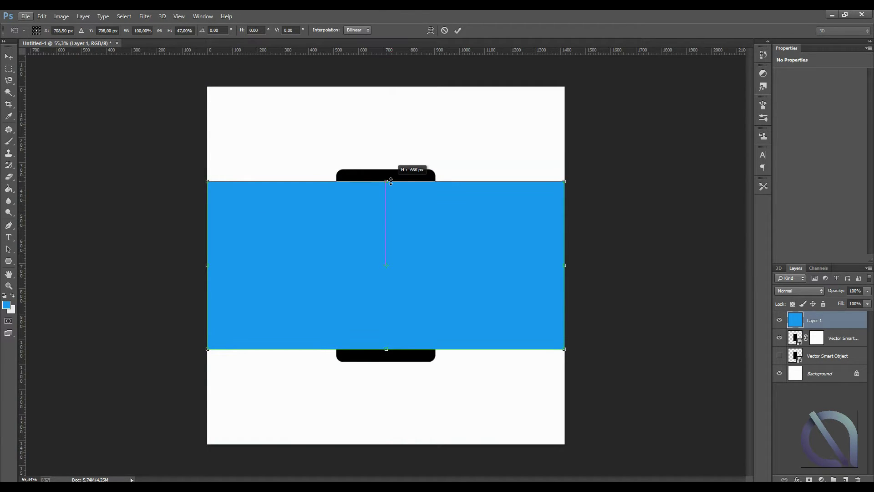
pyautogui.scroll(2, 408, 201)
pyautogui.hotkey('alt', 'space')
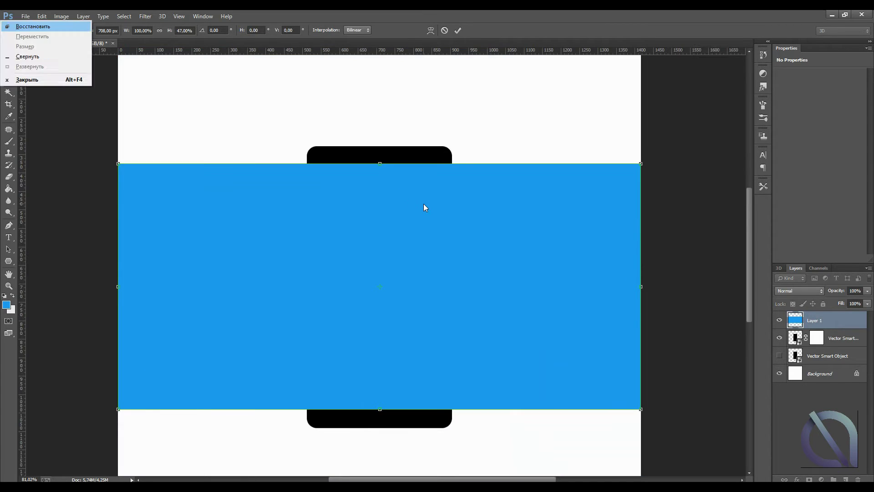
pyautogui.press('Escape')
pyautogui.click(455, 34)
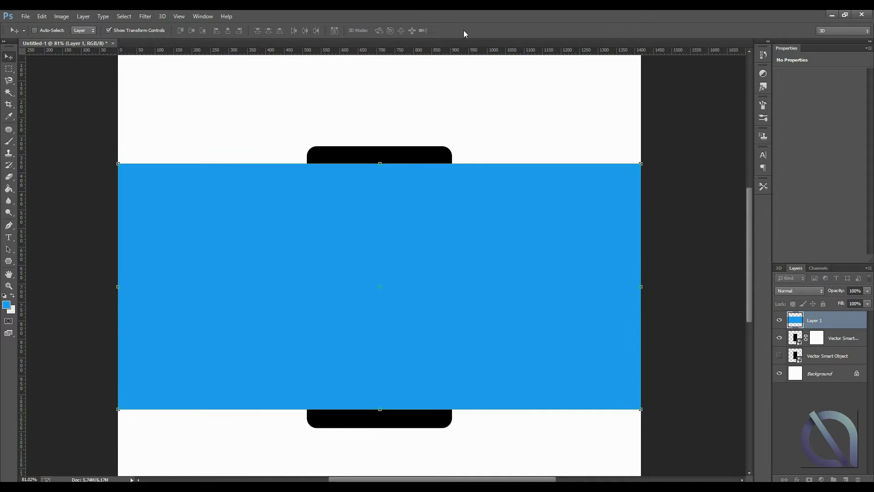
pyautogui.rightClick(796, 323)
pyautogui.click(792, 131)
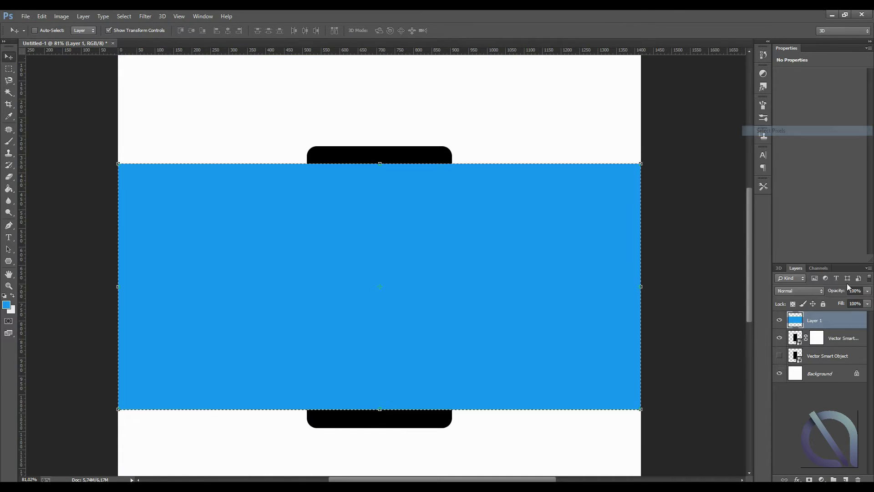
# - Paint black on the copy's mask inside the band to hide the middle, then deselect
pyautogui.hotkey('alt', '[')
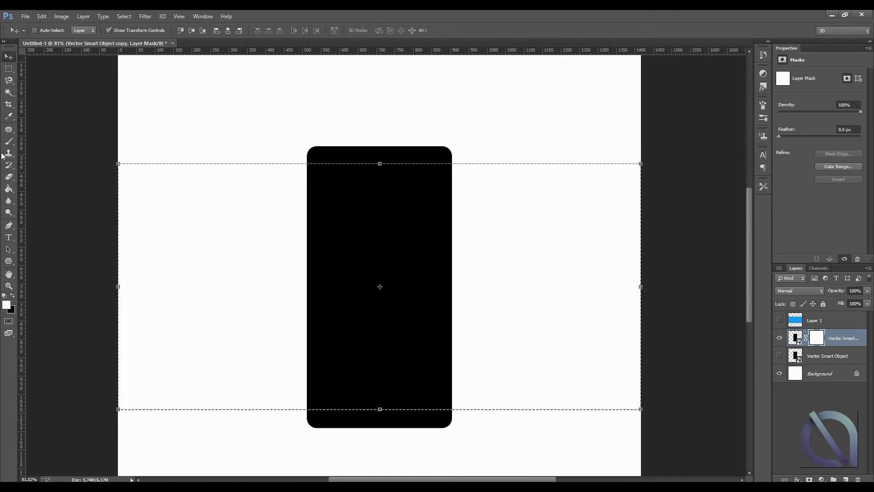
pyautogui.click(9, 141)
pyautogui.click(12, 295)
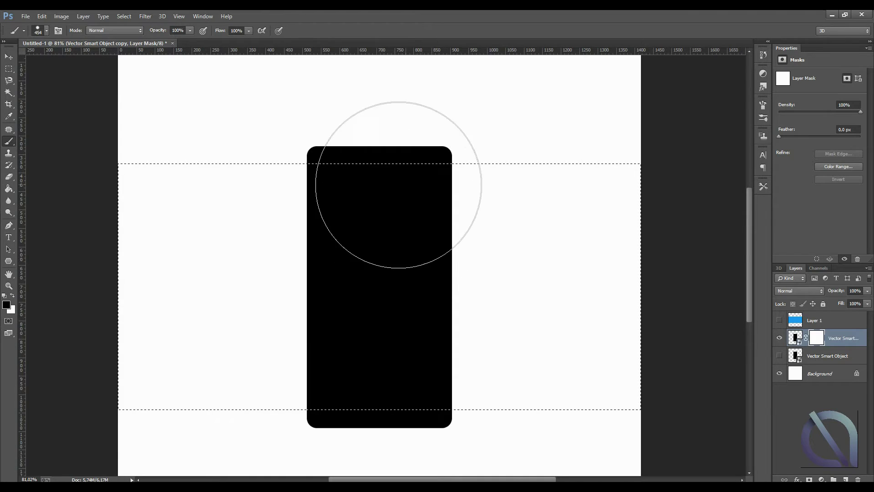
pyautogui.moveTo(437, 182)
pyautogui.mouseDown()
pyautogui.moveTo(262, 204)
pyautogui.moveTo(491, 404)
pyautogui.moveTo(376, 345)
pyautogui.mouseUp()
pyautogui.click(8, 68)
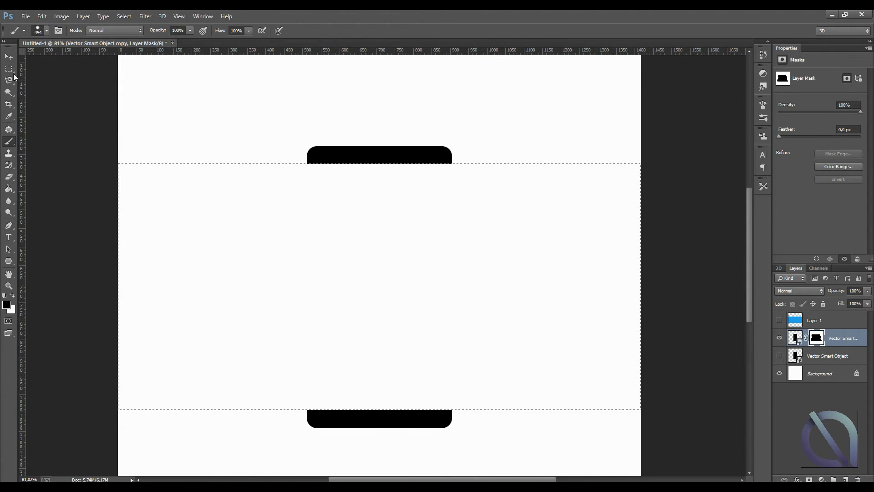
pyautogui.rightClick(428, 180)
pyautogui.click(439, 184)
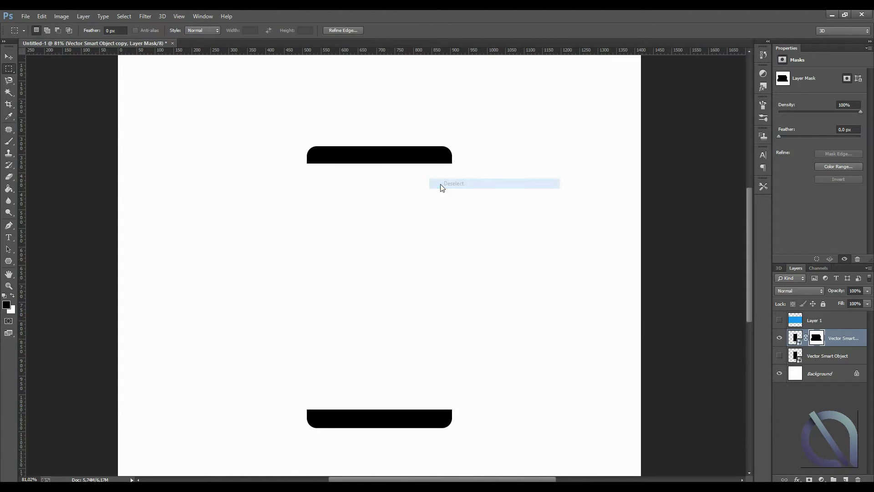
# - Show the full phone-shape layer again and select it
pyautogui.click(780, 359)
pyautogui.click(815, 355)
pyautogui.rightClick(815, 353)
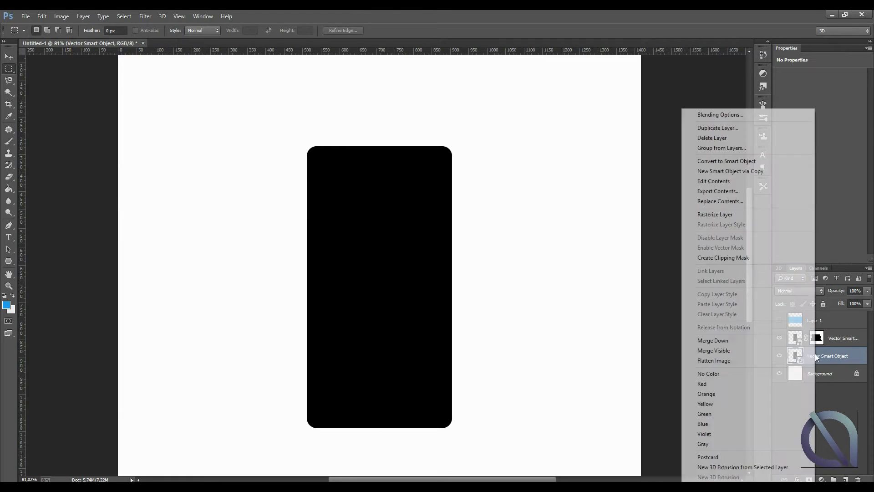
pyautogui.click(827, 356)
# - Fill the Background layer with pure black 000000
pyautogui.click(815, 375)
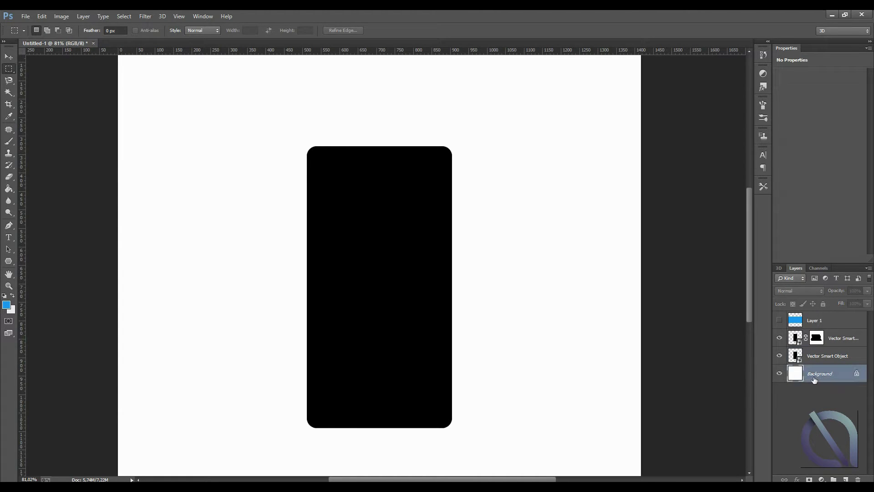
pyautogui.click(8, 188)
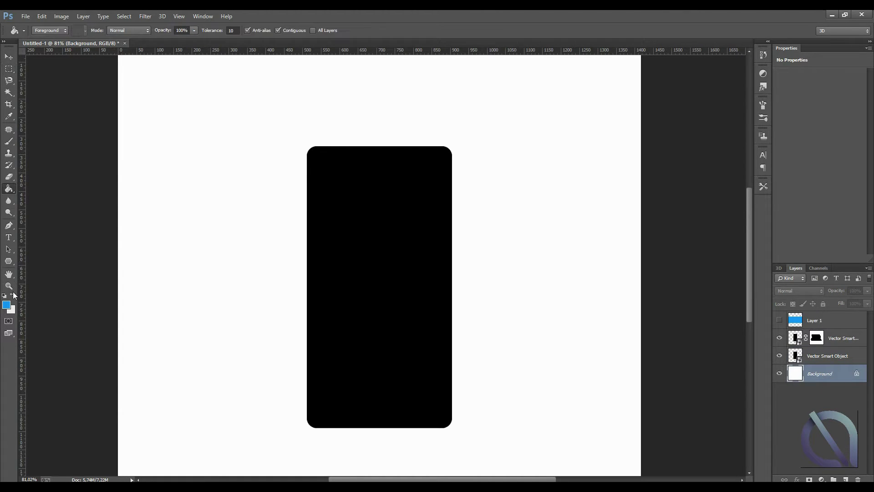
pyautogui.click(7, 304)
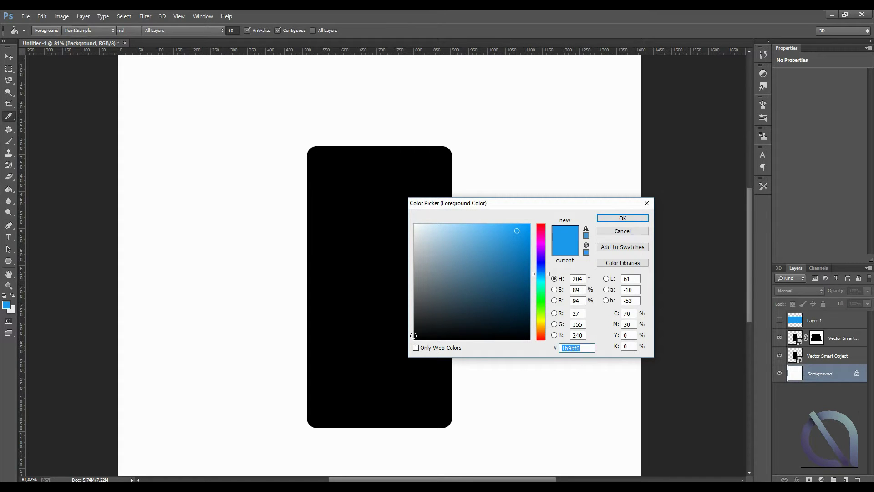
pyautogui.click(441, 289)
pyautogui.click(414, 338)
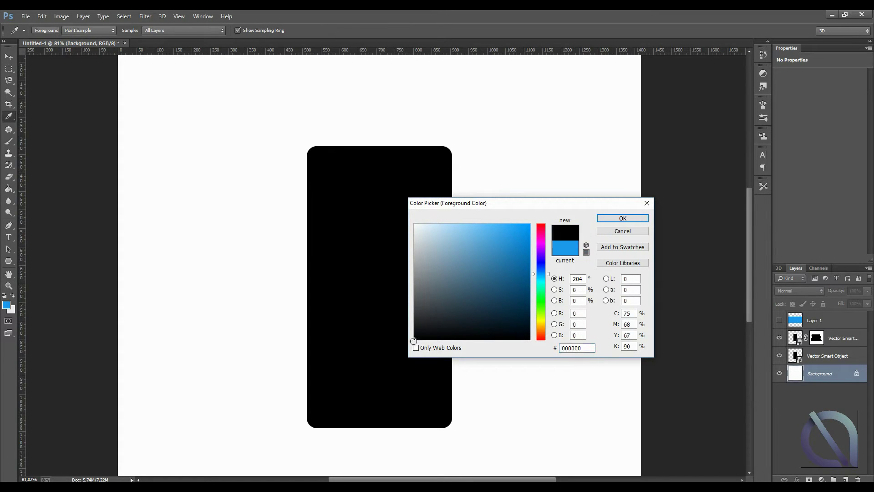
pyautogui.click(610, 218)
pyautogui.click(524, 241)
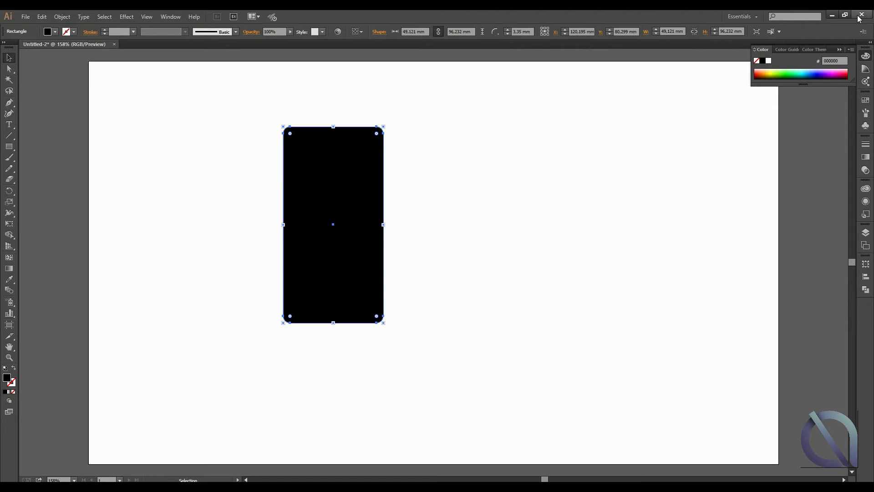
# - Quit Illustrator without saving the document
pyautogui.click(860, 15)
pyautogui.click(480, 259)
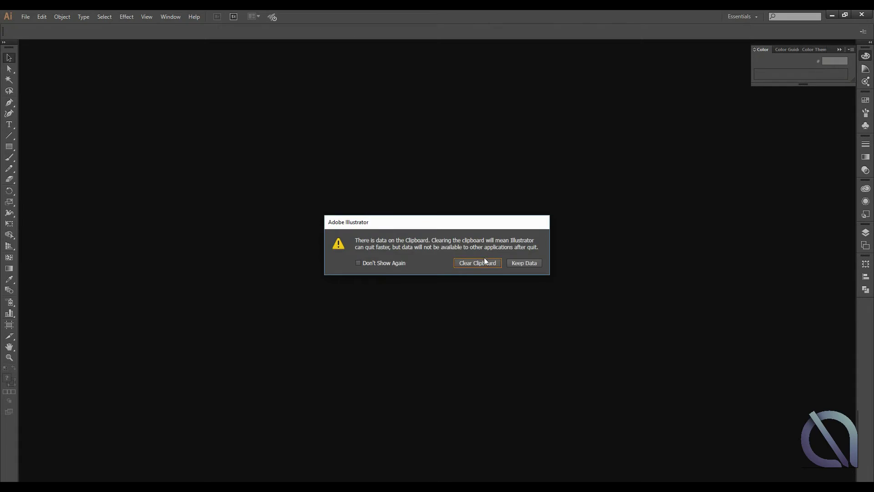
pyautogui.click(485, 261)
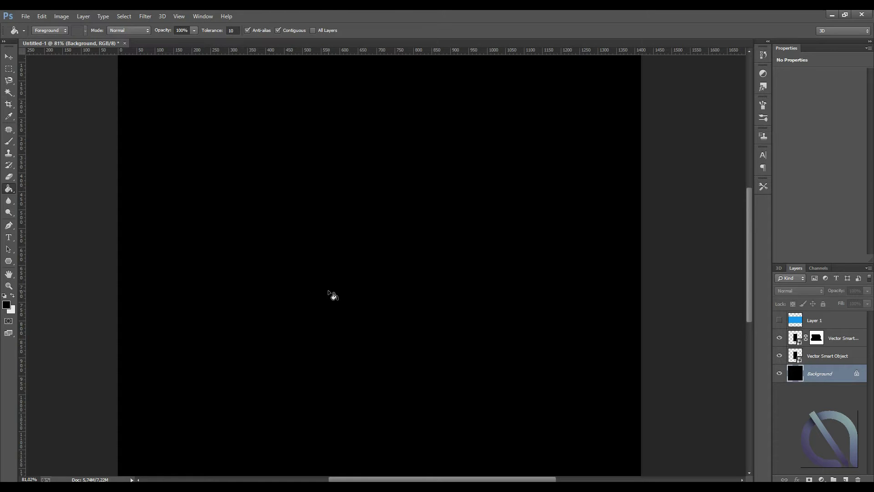
# - Set the full phone-shape layer's fill opacity to 0% in Blending Options
pyautogui.click(815, 357)
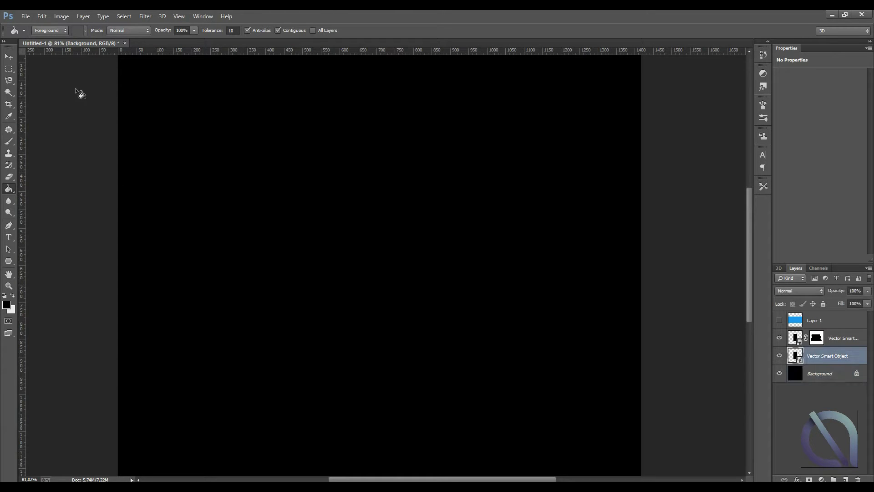
pyautogui.rightClick(822, 355)
pyautogui.click(747, 120)
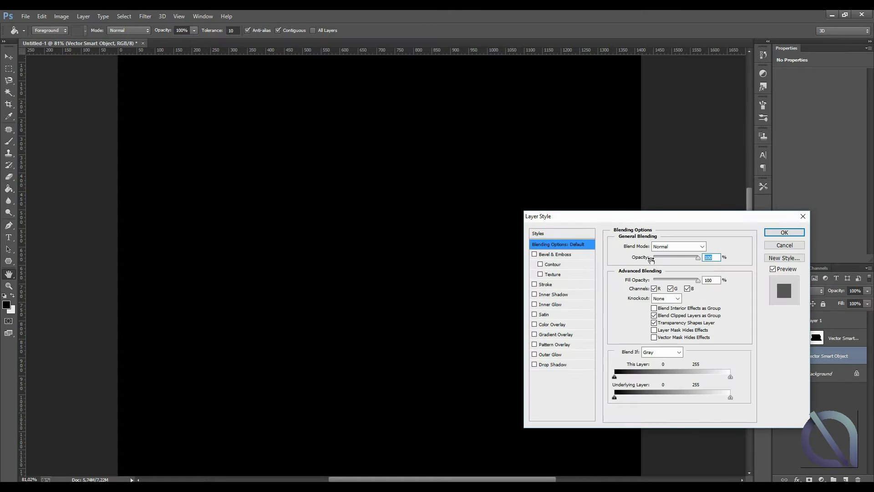
pyautogui.moveTo(654, 282); pyautogui.dragTo(652, 282)
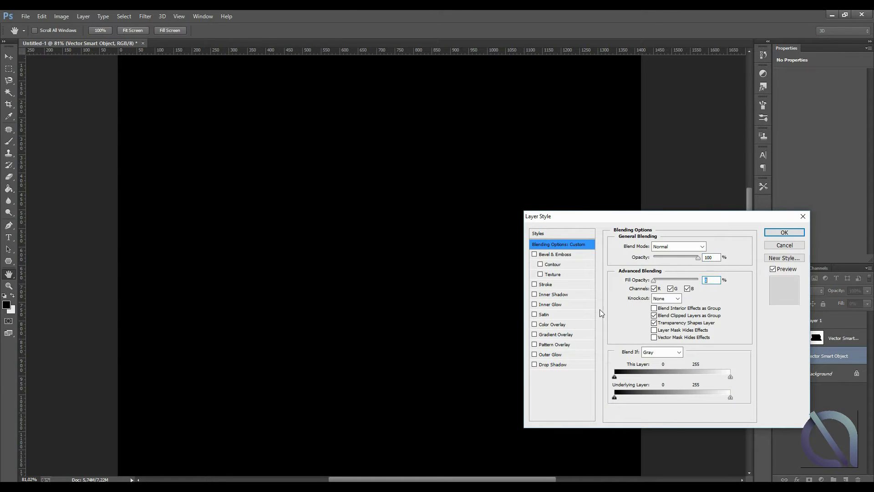
# - Try an outer glow on the phone shape, then remove it
pyautogui.click(555, 354)
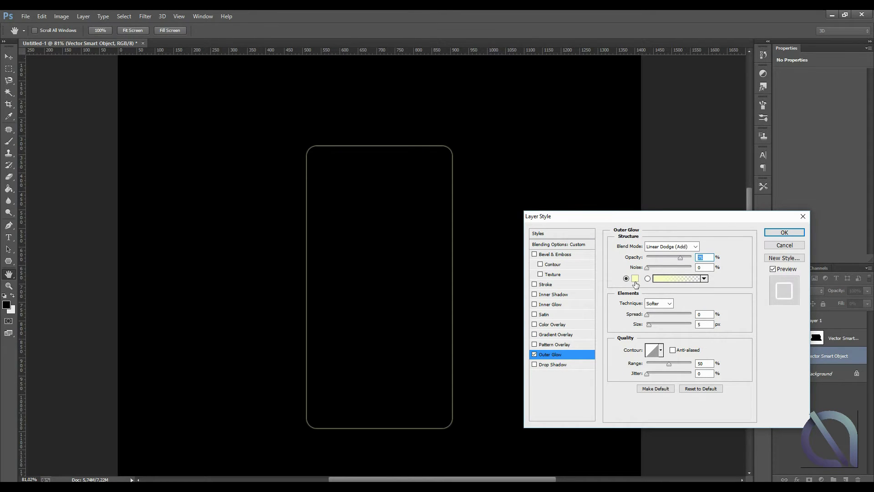
pyautogui.click(635, 278)
pyautogui.click(621, 230)
pyautogui.click(534, 354)
# - Add a white inner glow about 52 px wide and apply the settings
pyautogui.click(564, 305)
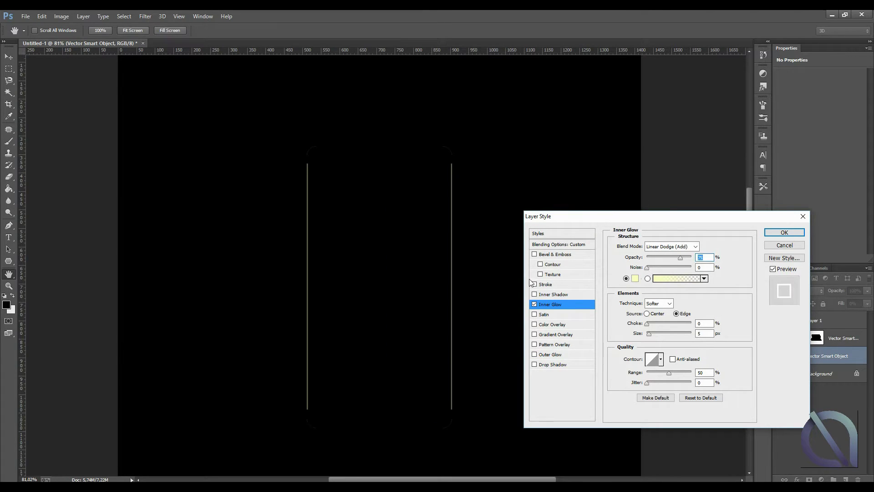
pyautogui.click(635, 279)
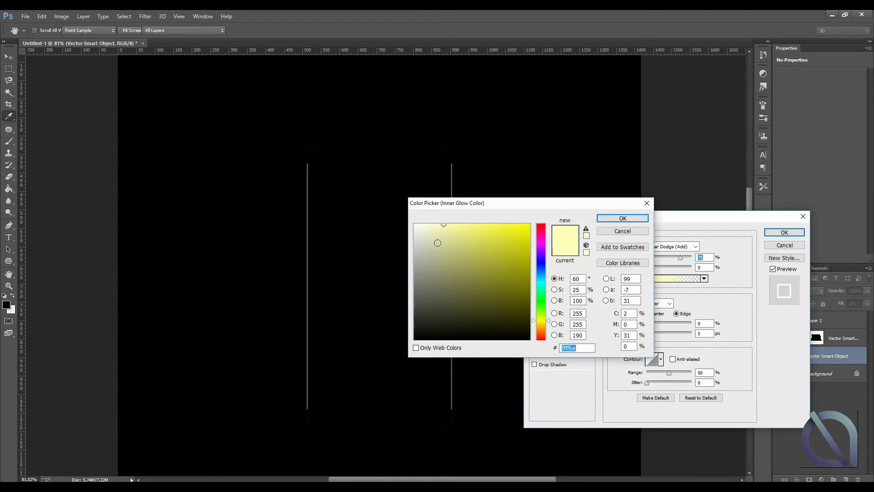
pyautogui.click(616, 219)
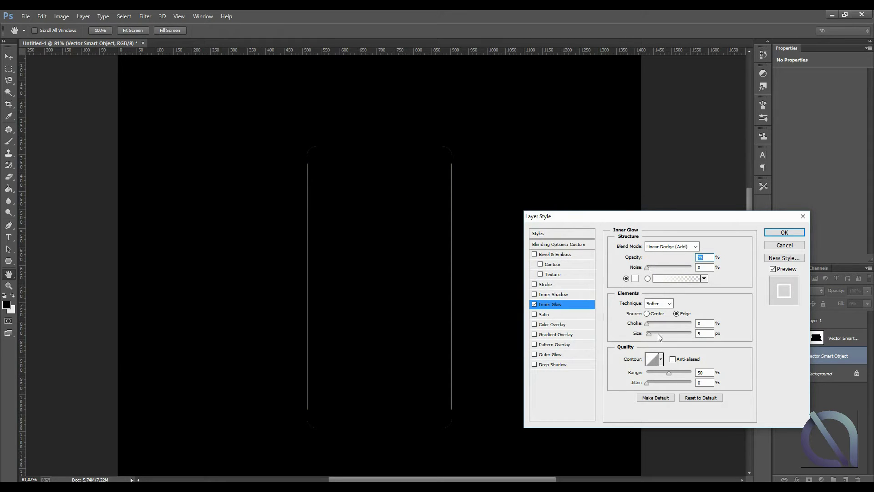
pyautogui.moveTo(659, 335); pyautogui.dragTo(655, 336)
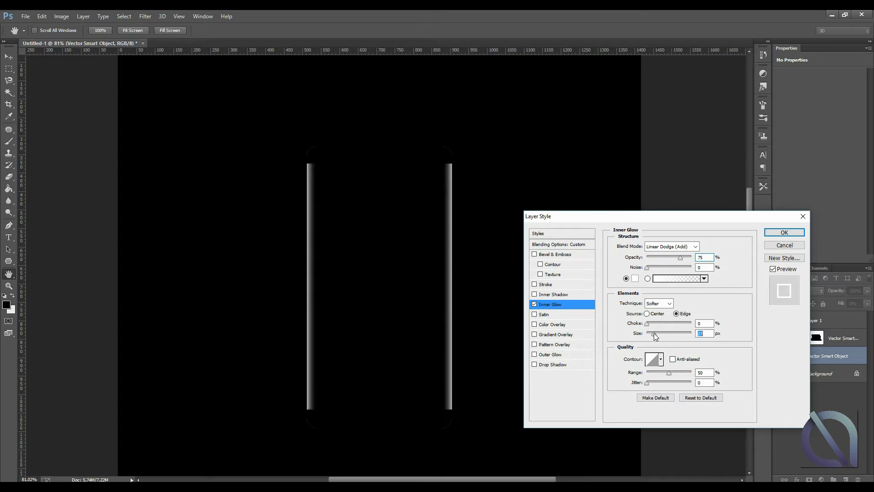
pyautogui.click(784, 232)
pyautogui.press('g')
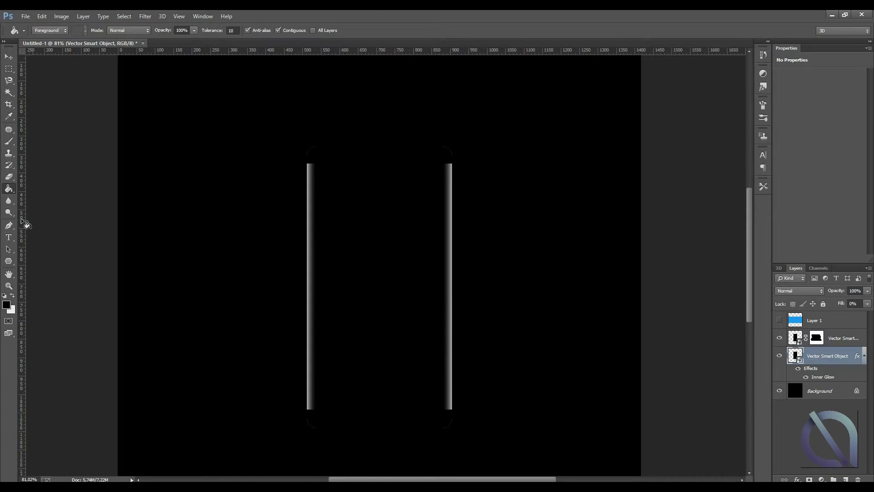
# - Fill the Background layer with dark navy blue #134d74
pyautogui.click(8, 285)
pyautogui.moveTo(455, 237); pyautogui.dragTo(396, 238)
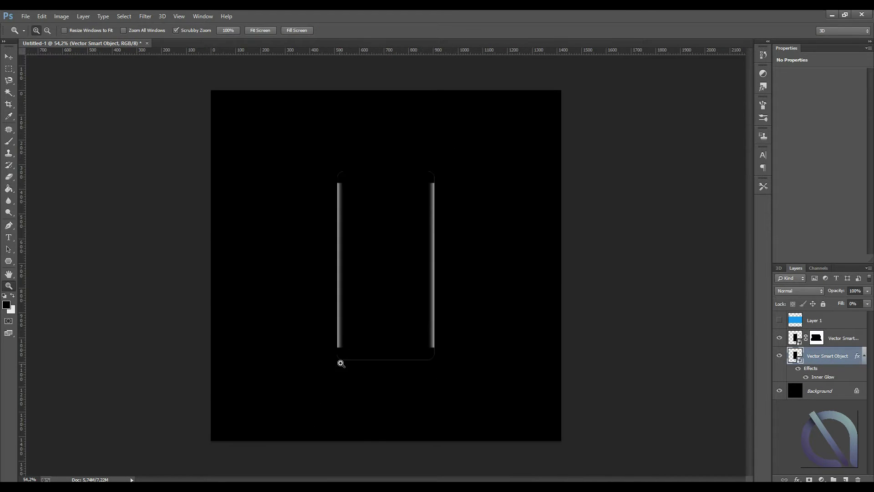
pyautogui.moveTo(341, 363); pyautogui.dragTo(400, 302)
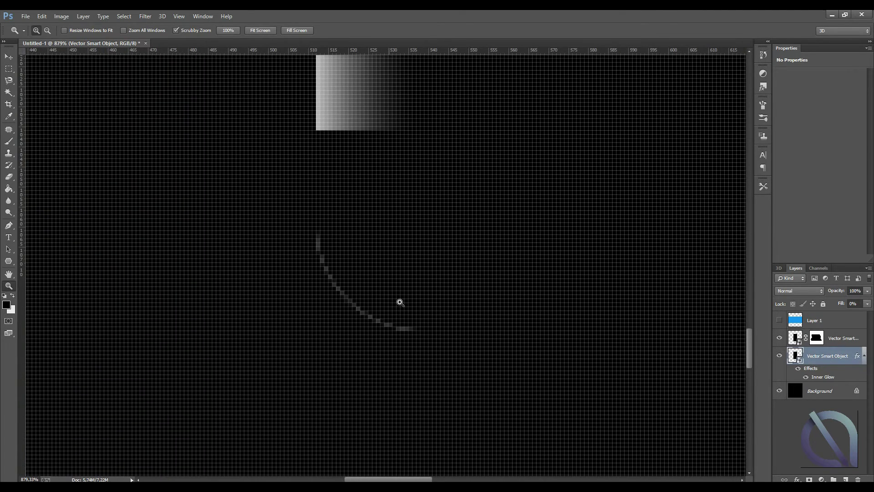
pyautogui.rightClick(400, 303)
pyautogui.click(409, 308)
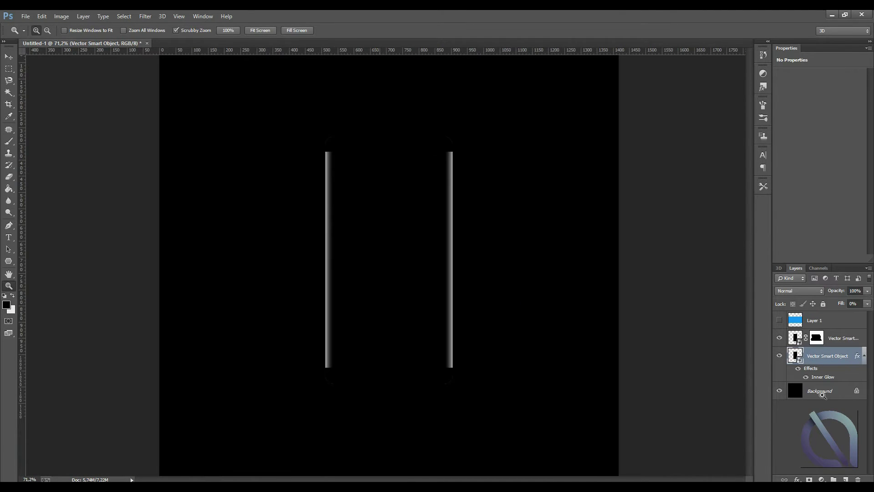
pyautogui.click(822, 392)
pyautogui.click(9, 188)
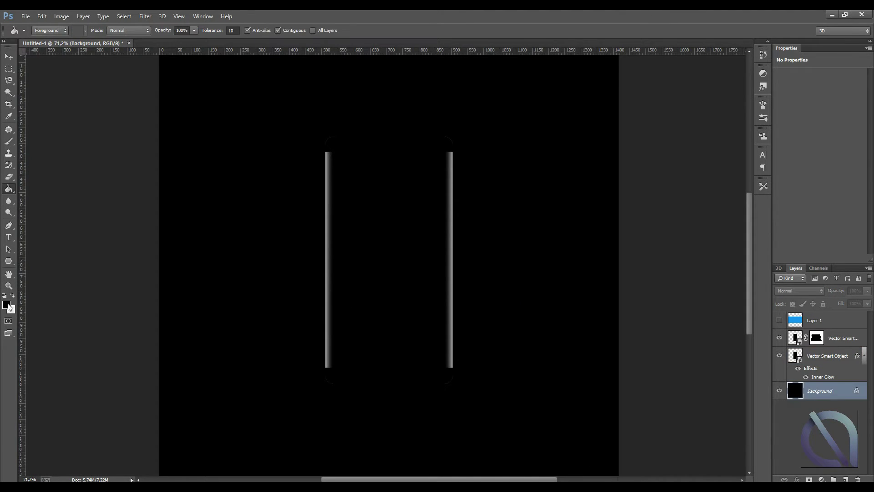
pyautogui.click(7, 305)
pyautogui.click(508, 247)
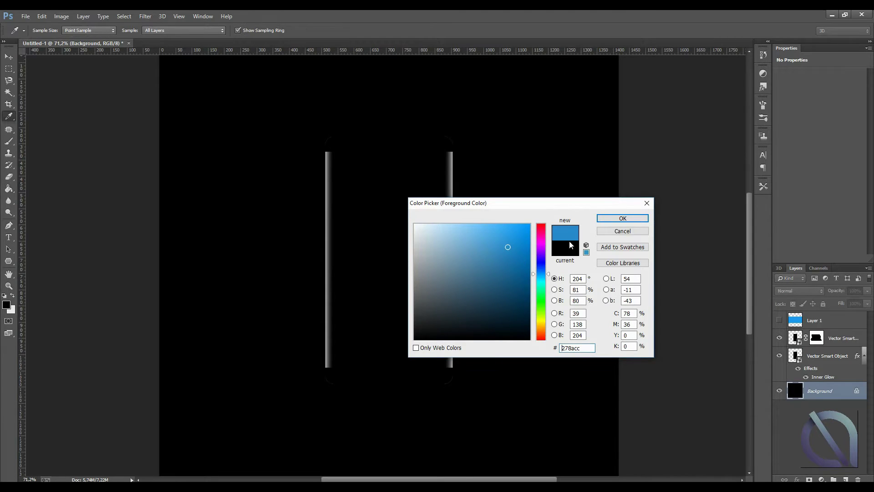
pyautogui.click(511, 287)
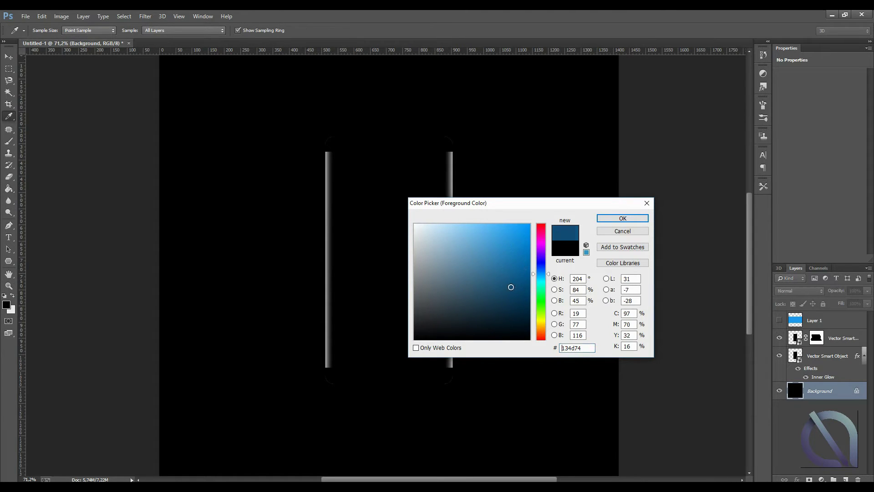
pyautogui.click(602, 220)
pyautogui.click(518, 274)
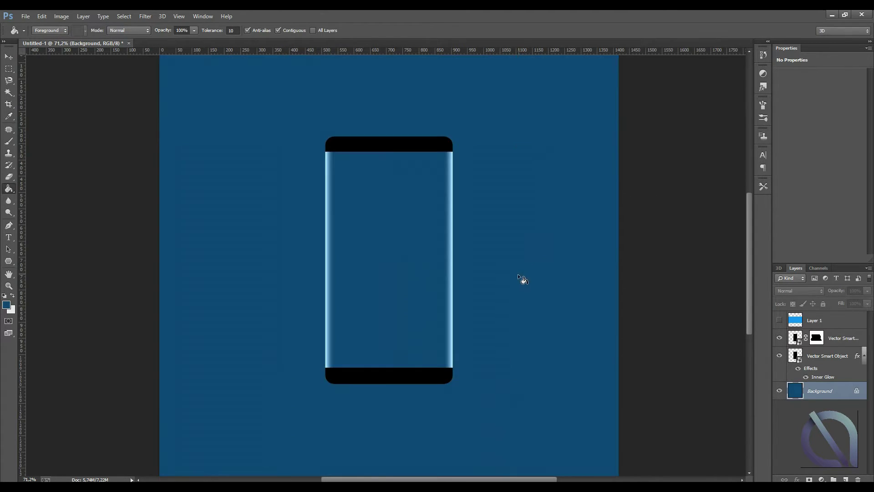
# - Zoom in on the phone's top bar and select the masked smart object copy layer
pyautogui.click(8, 285)
pyautogui.moveTo(351, 190); pyautogui.dragTo(408, 181)
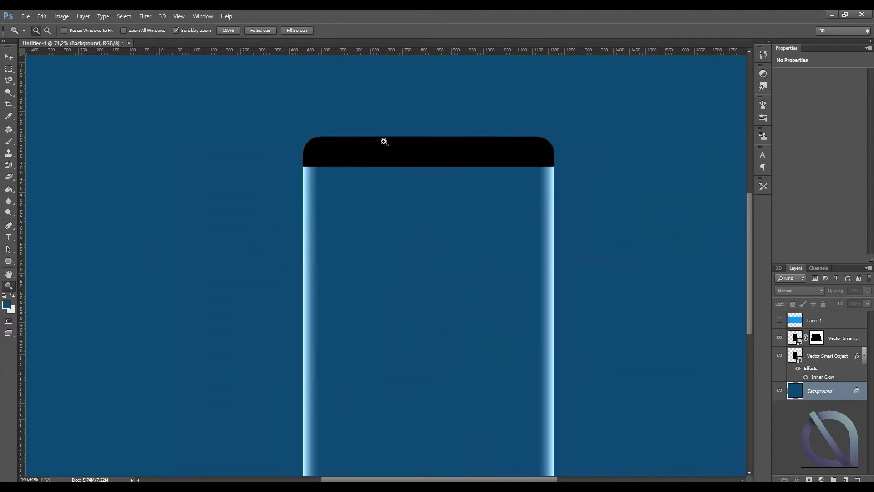
pyautogui.scroll(2, 400, 185)
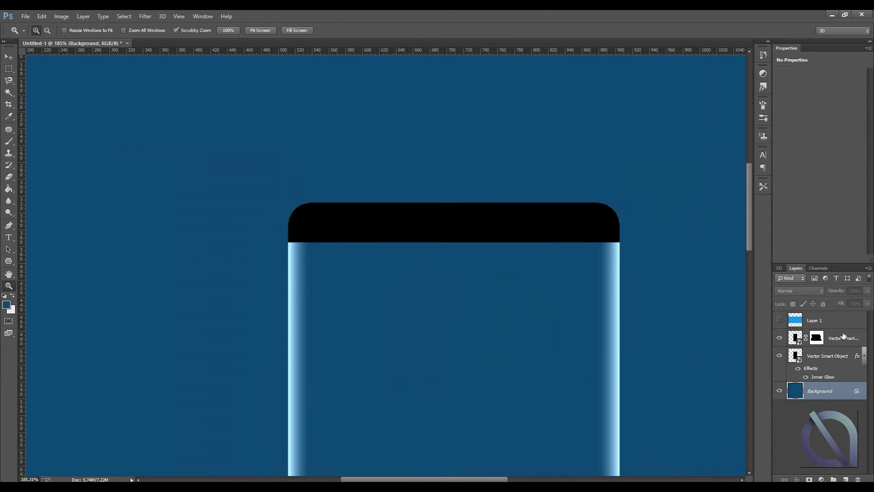
pyautogui.click(845, 338)
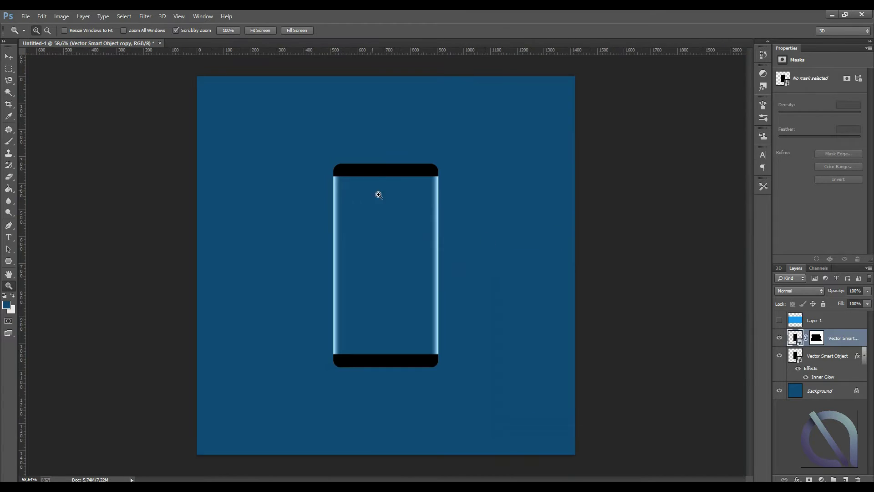
# - Add Layer 2 above the phone and fill it with bright pink
pyautogui.moveTo(580, 245); pyautogui.dragTo(398, 185)
pyautogui.scroll(-1, 437, 205)
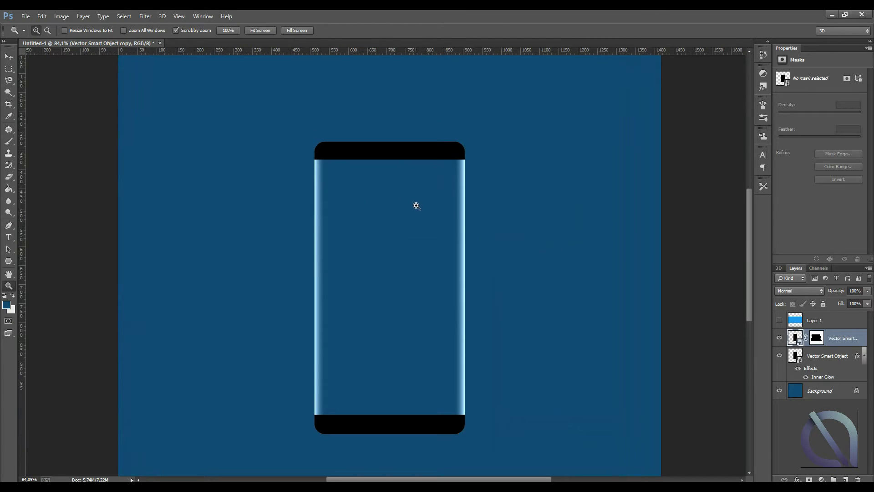
pyautogui.click(844, 479)
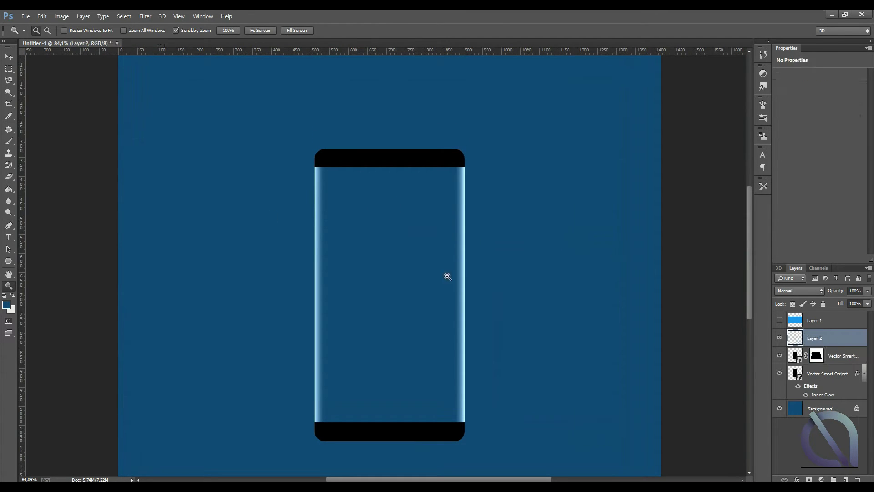
pyautogui.click(8, 189)
pyautogui.click(6, 305)
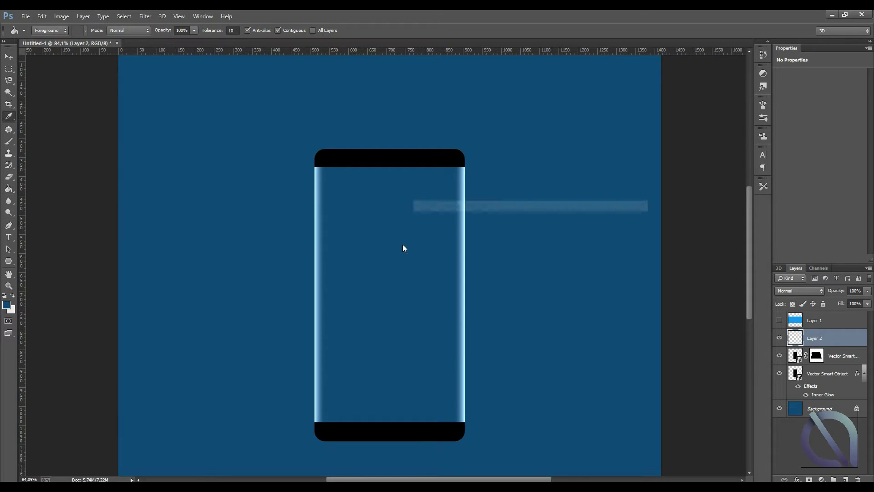
pyautogui.click(542, 231)
pyautogui.click(516, 235)
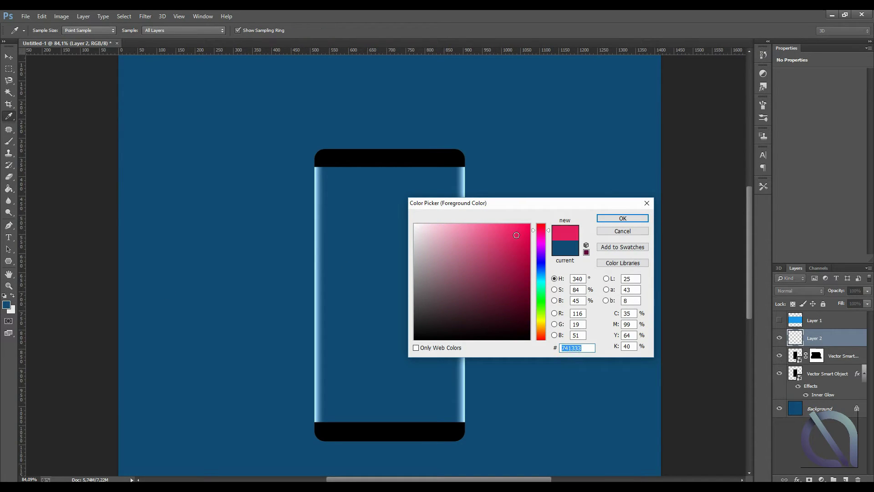
pyautogui.click(601, 220)
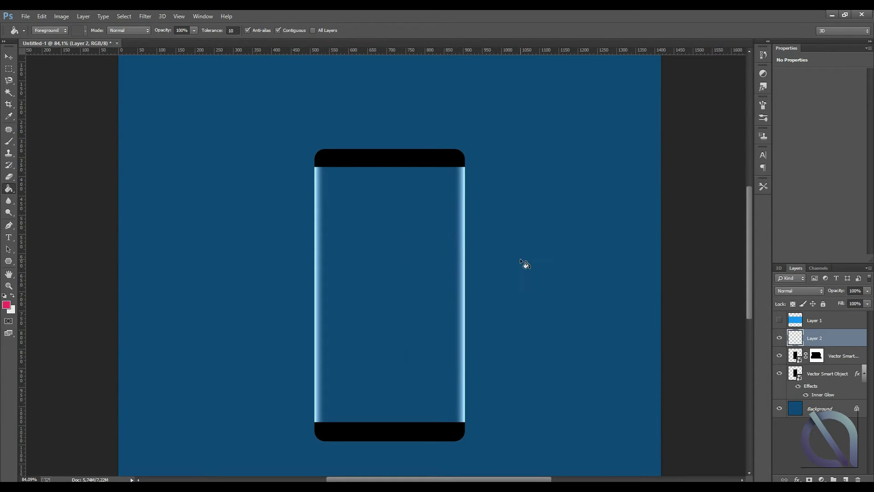
pyautogui.hotkey('alt', 'BackSpace')
# - Scale the pink layer down to the phone's width and height
pyautogui.press('v')
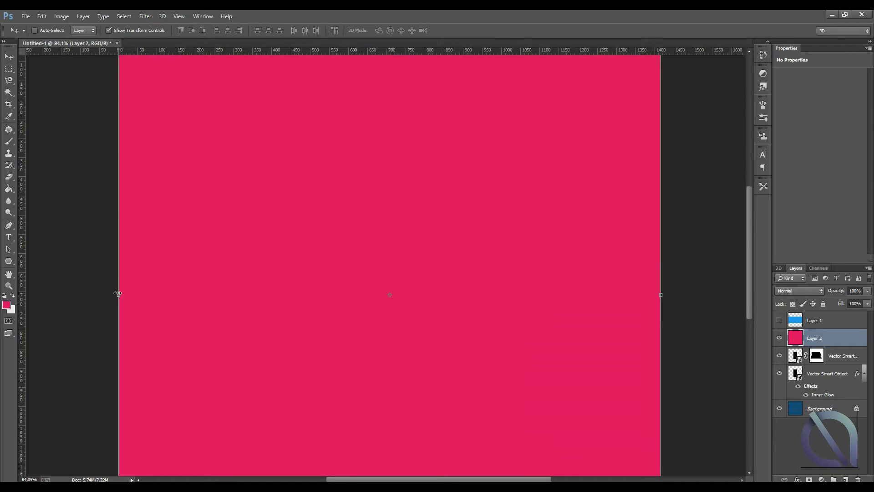
pyautogui.hotkey('ctrl', 't')
pyautogui.moveTo(331, 280); pyautogui.dragTo(314, 279)
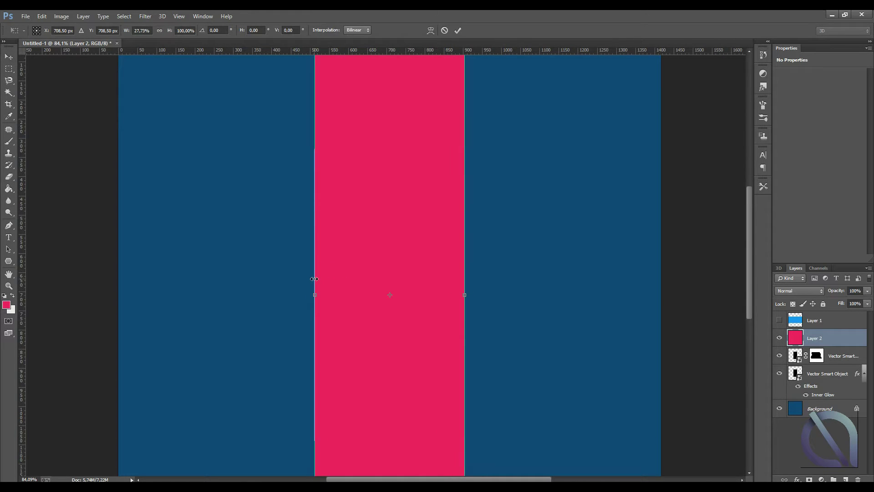
pyautogui.scroll(-2, 370, 236)
pyautogui.scroll(-1, 370, 236)
pyautogui.moveTo(385, 97); pyautogui.dragTo(382, 159)
pyautogui.press('Return')
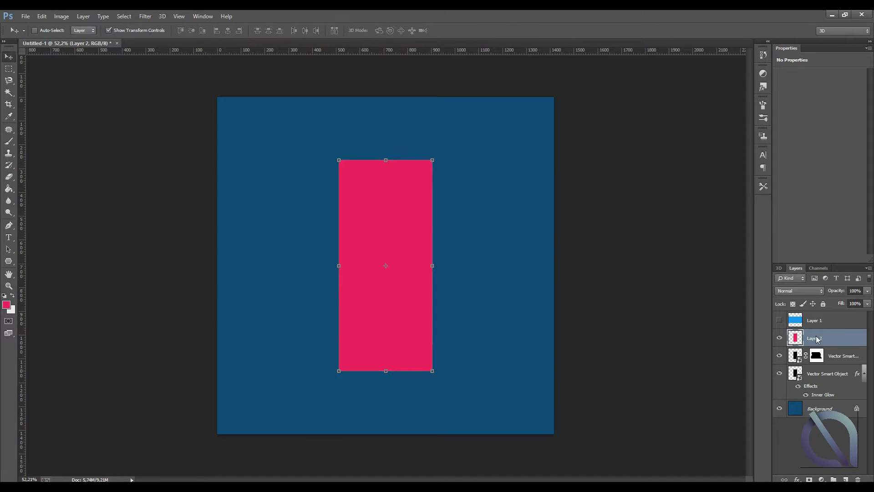
# - Clip the pink layer to the phone caps layer and zoom in on the mockup
pyautogui.rightClick(819, 338)
pyautogui.click(746, 236)
pyautogui.click(9, 285)
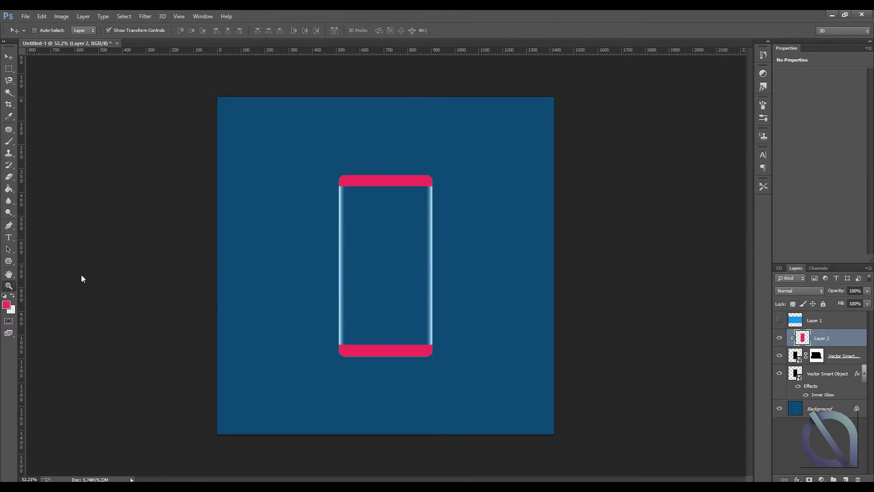
pyautogui.moveTo(386, 243); pyautogui.dragTo(411, 245)
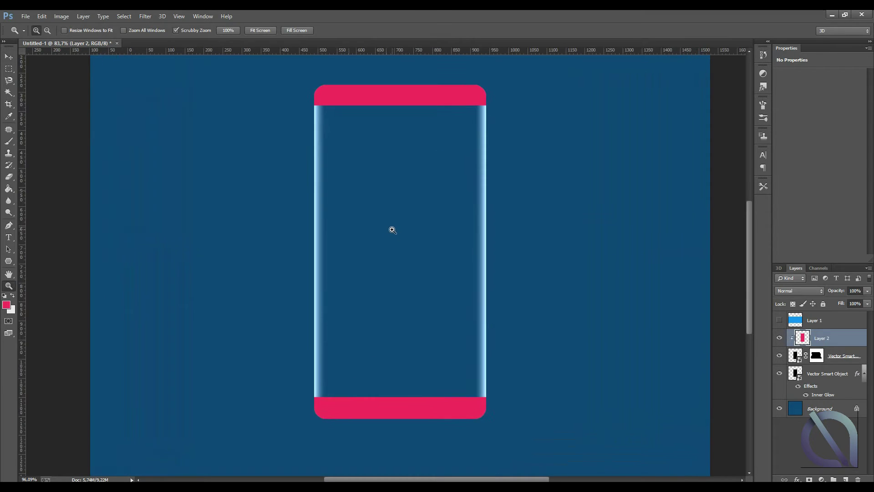
# - Add a horizontal gradient overlay at 0° to the pink bands
pyautogui.click(546, 195)
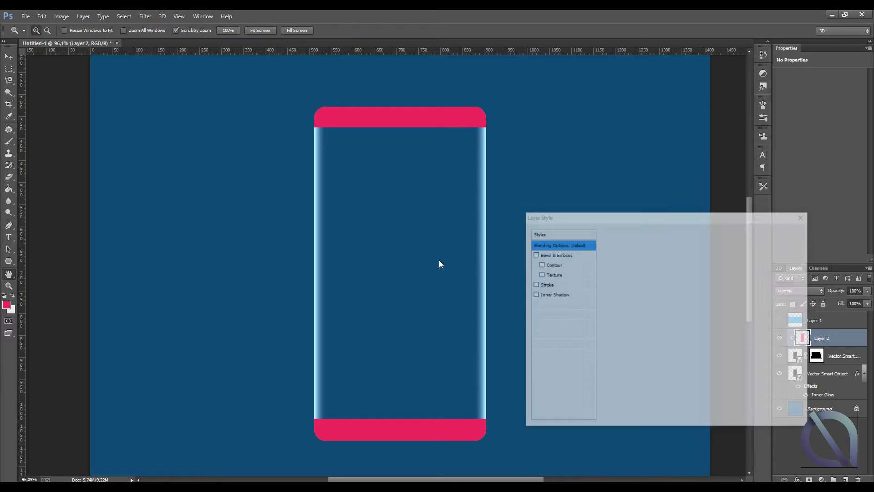
pyautogui.click(569, 335)
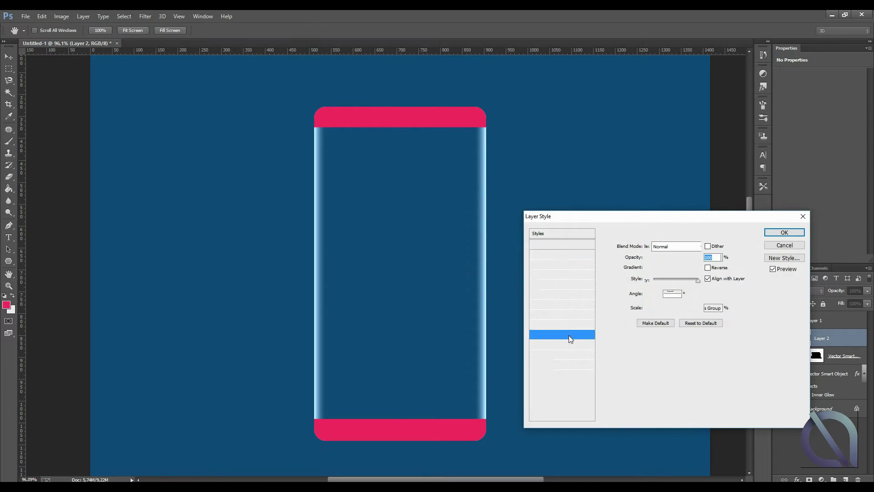
pyautogui.doubleClick(672, 294)
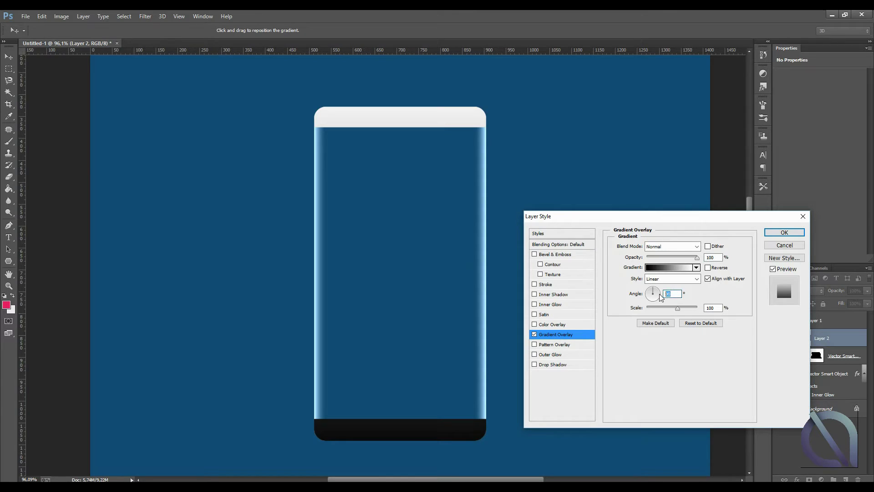
pyautogui.write('0')
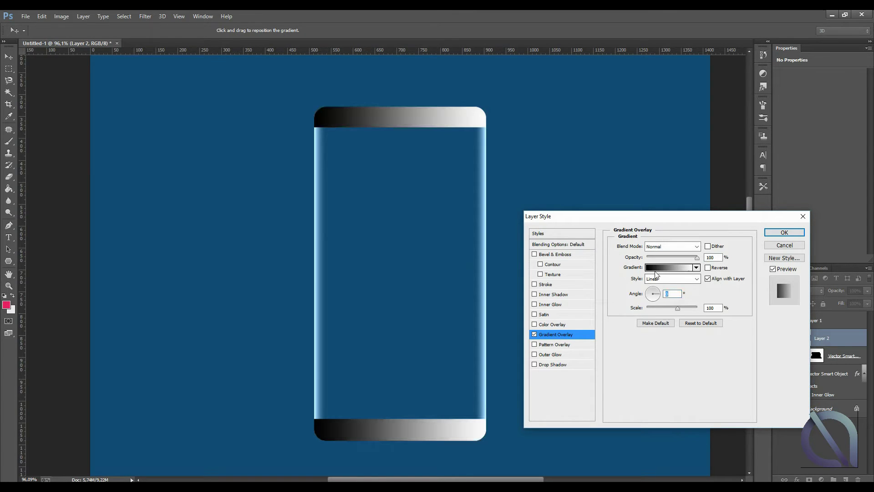
pyautogui.click(660, 269)
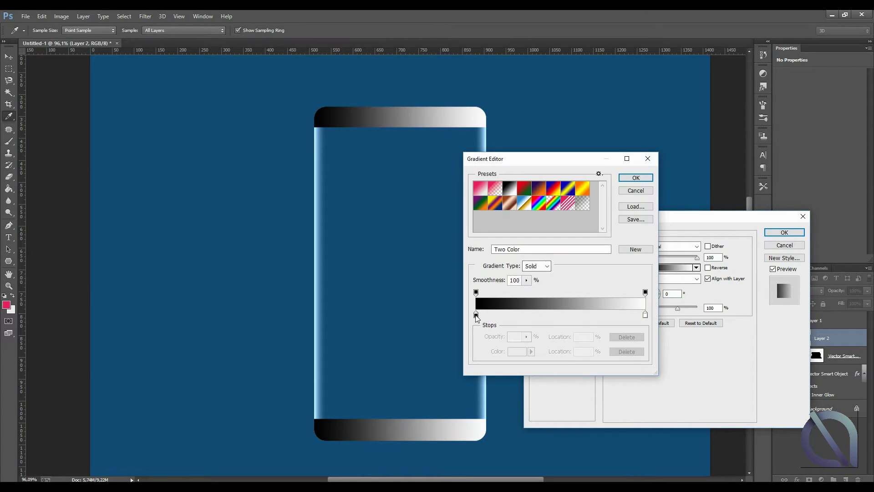
# - Make the left gradient stop white #ffffff and add a mid-grey stop at 22%
pyautogui.click(475, 316)
pyautogui.click(514, 353)
pyautogui.write('ffffff')
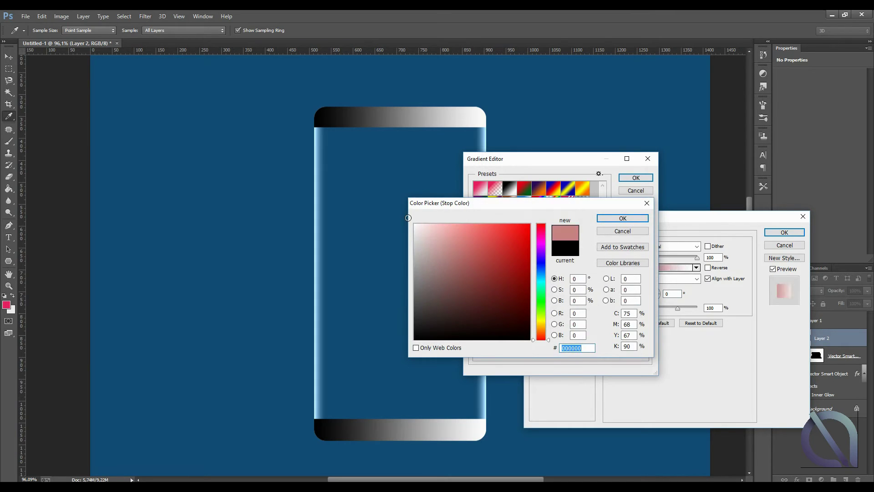
pyautogui.click(621, 219)
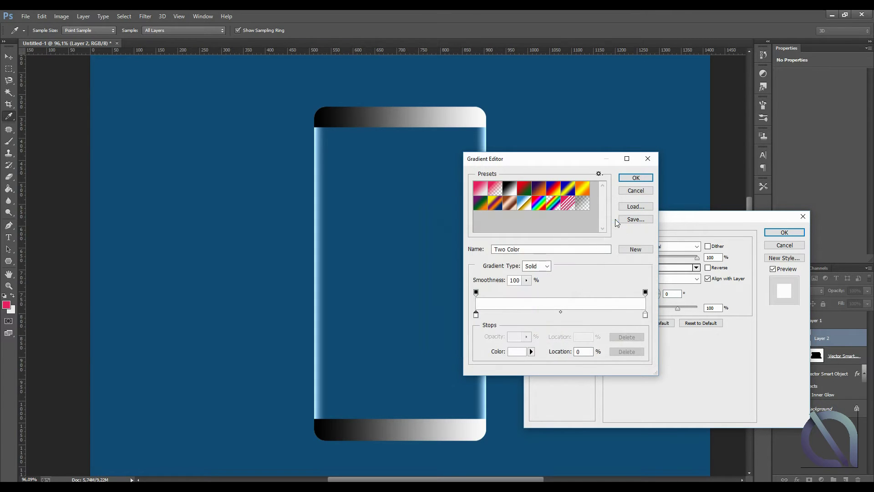
pyautogui.click(513, 315)
pyautogui.click(517, 351)
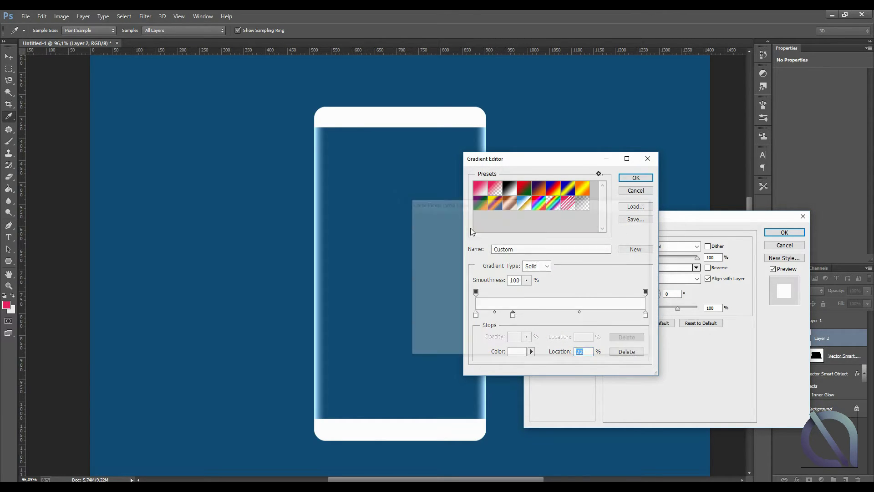
pyautogui.click(412, 244)
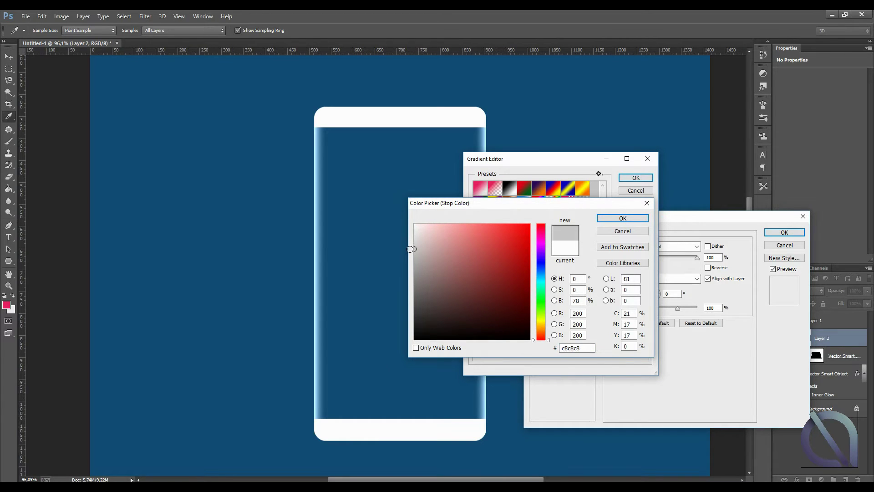
pyautogui.moveTo(412, 244); pyautogui.dragTo(413, 258)
pyautogui.click(608, 218)
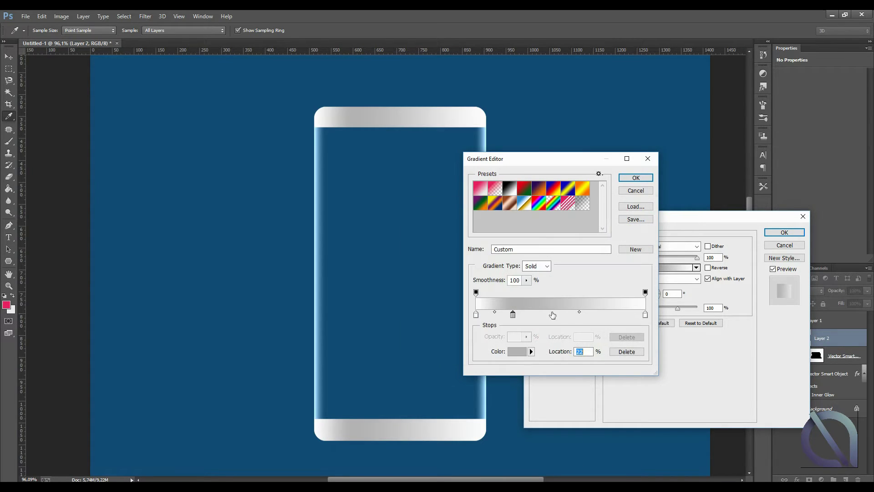
# - Add a dark grey #575757 colour stop further right on the gradient
pyautogui.click(606, 315)
pyautogui.click(518, 353)
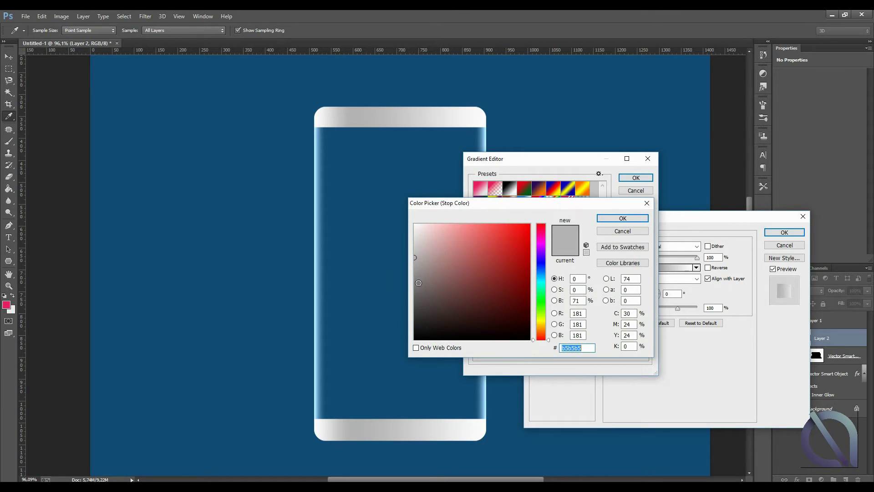
pyautogui.click(415, 300)
pyautogui.click(604, 218)
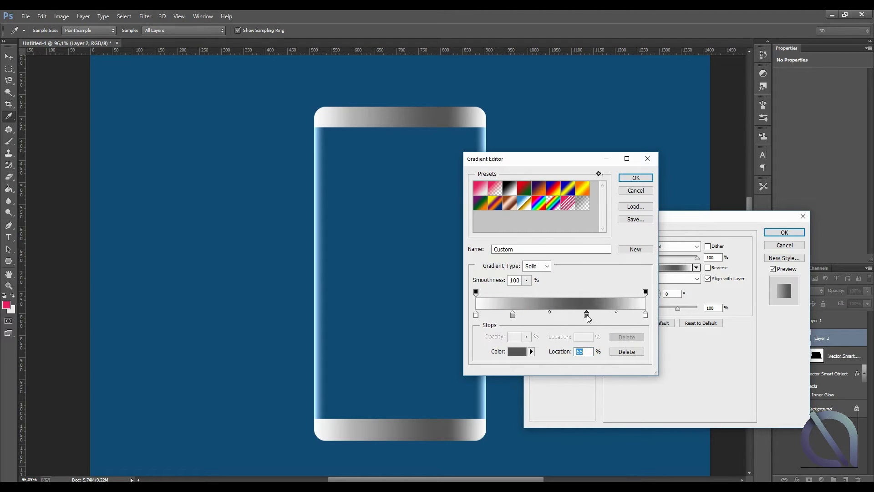
# - Position the dark stops at 84%, 88% and 60%, midpoint about 82%, and accept the gradient
pyautogui.moveTo(607, 314); pyautogui.dragTo(586, 313)
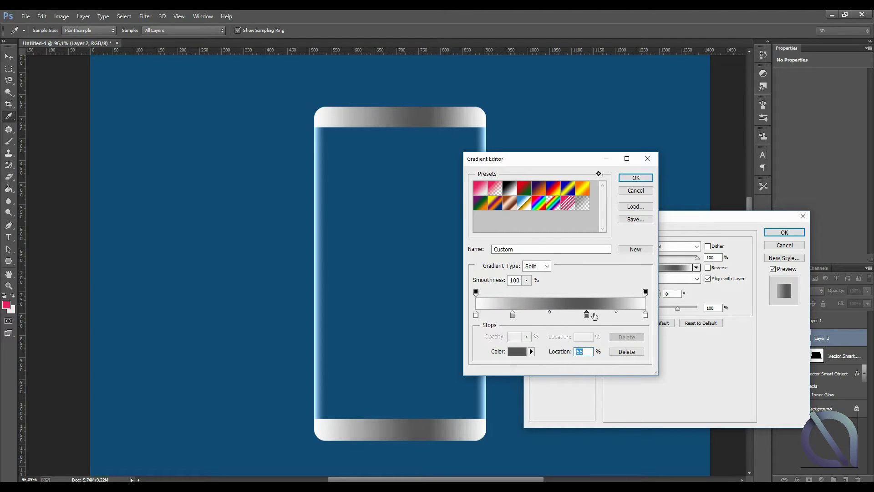
pyautogui.click(513, 315)
pyautogui.moveTo(587, 315)
pyautogui.mouseDown()
pyautogui.moveTo(601, 315)
pyautogui.moveTo(558, 315)
pyautogui.mouseUp()
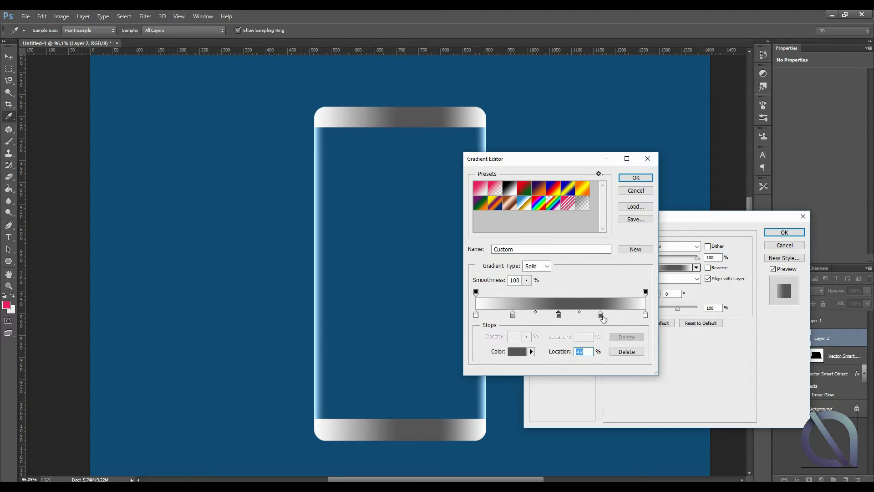
pyautogui.click(619, 316)
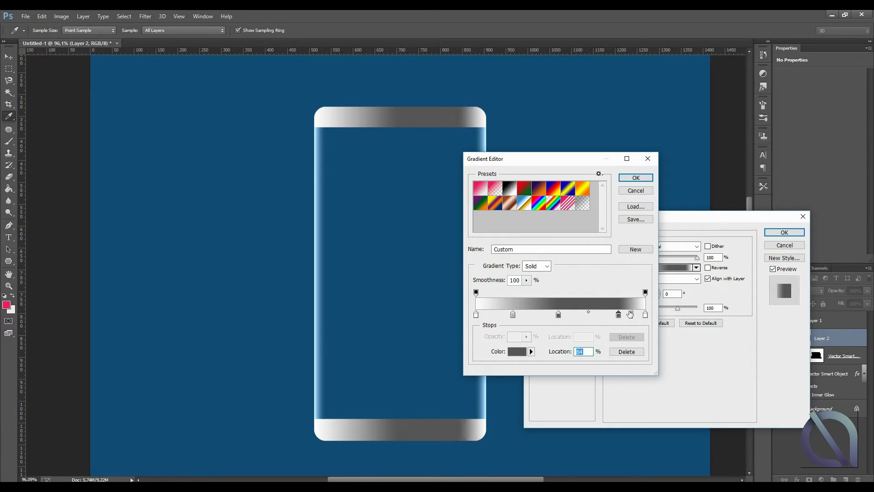
pyautogui.moveTo(633, 313)
pyautogui.mouseDown()
pyautogui.moveTo(641, 313)
pyautogui.moveTo(633, 314)
pyautogui.mouseUp()
pyautogui.click(632, 314)
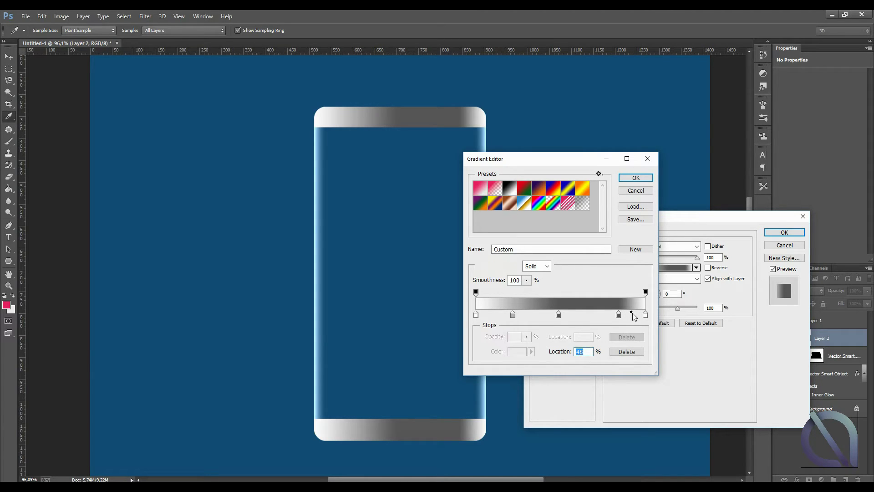
pyautogui.moveTo(618, 315); pyautogui.dragTo(625, 315)
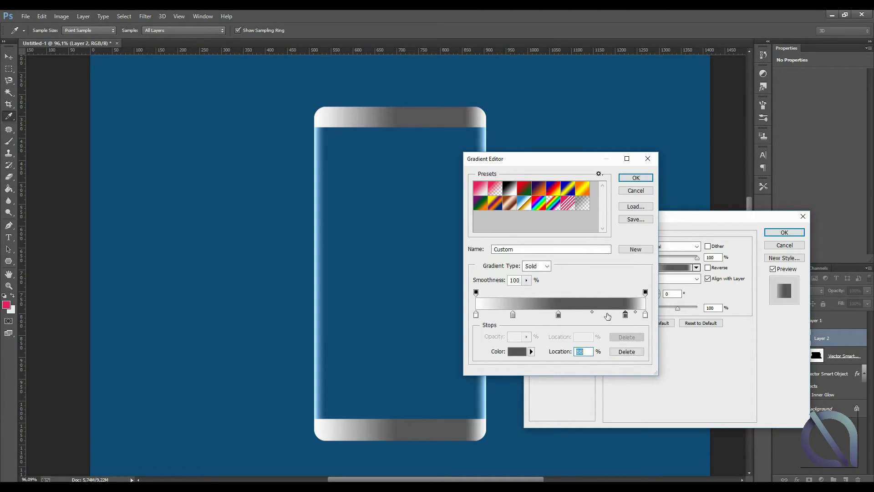
pyautogui.moveTo(559, 314); pyautogui.dragTo(578, 314)
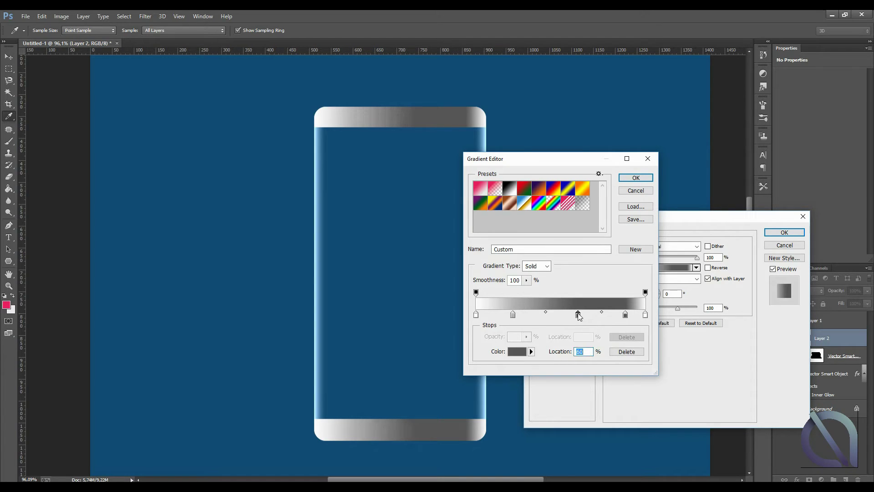
pyautogui.click(627, 180)
# - Apply the silver style and add a new Layer 3 filled with pink
pyautogui.click(785, 232)
pyautogui.press('z')
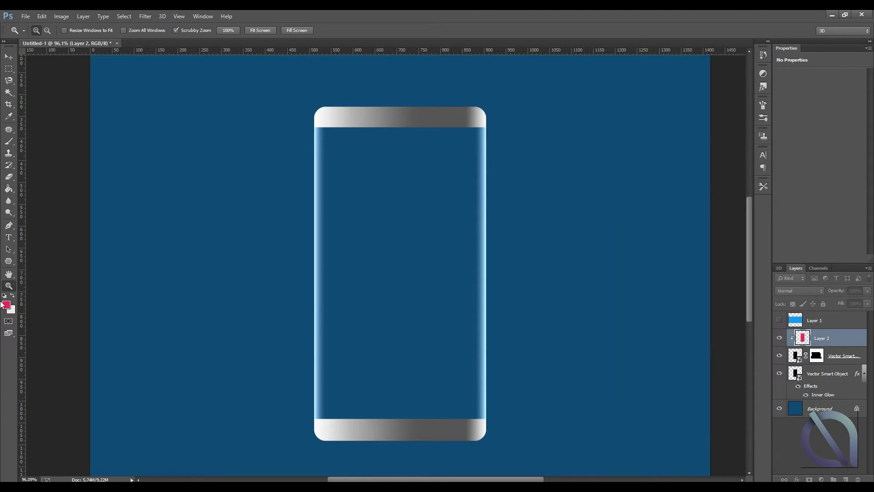
pyautogui.moveTo(400, 260); pyautogui.dragTo(404, 257)
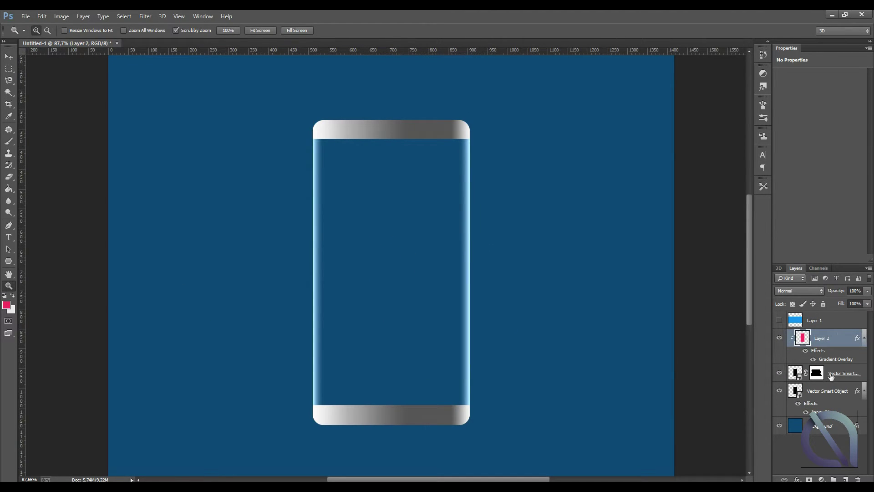
pyautogui.click(829, 392)
pyautogui.click(845, 480)
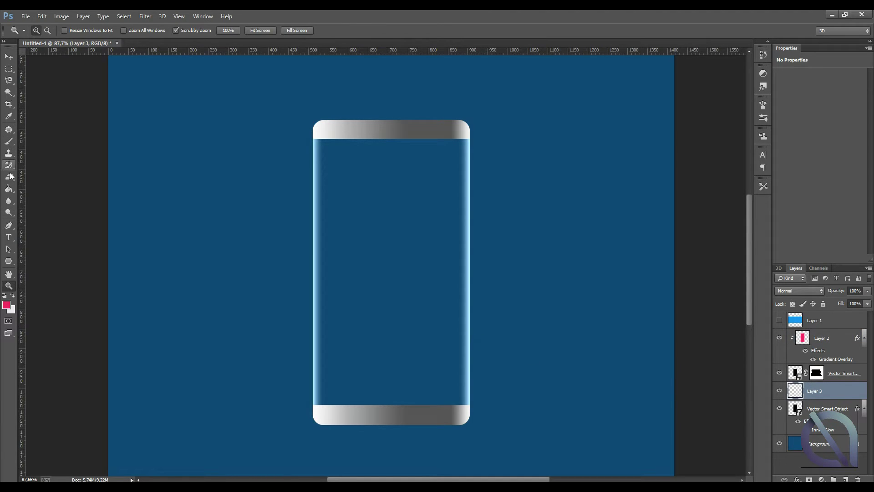
pyautogui.click(9, 188)
pyautogui.click(353, 264)
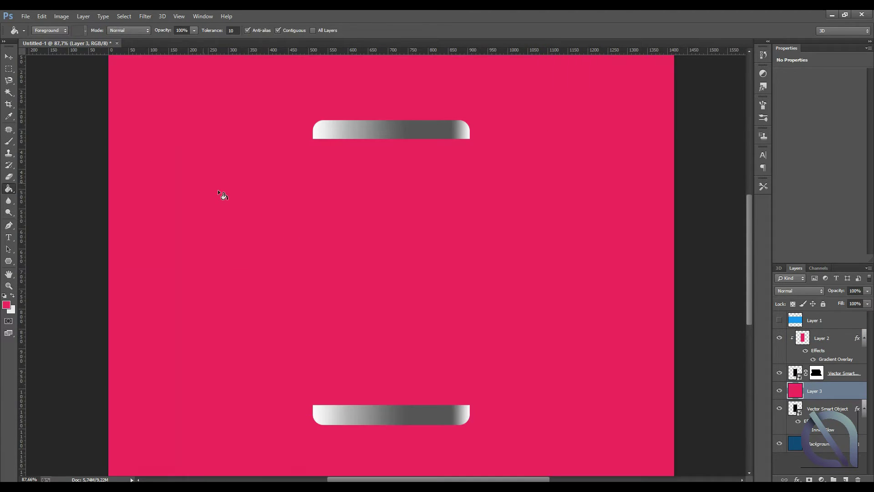
# - Resize the pink layer to the battery width and stretch it past both silver bands
pyautogui.press('v')
pyautogui.scroll(-3, 496, 233)
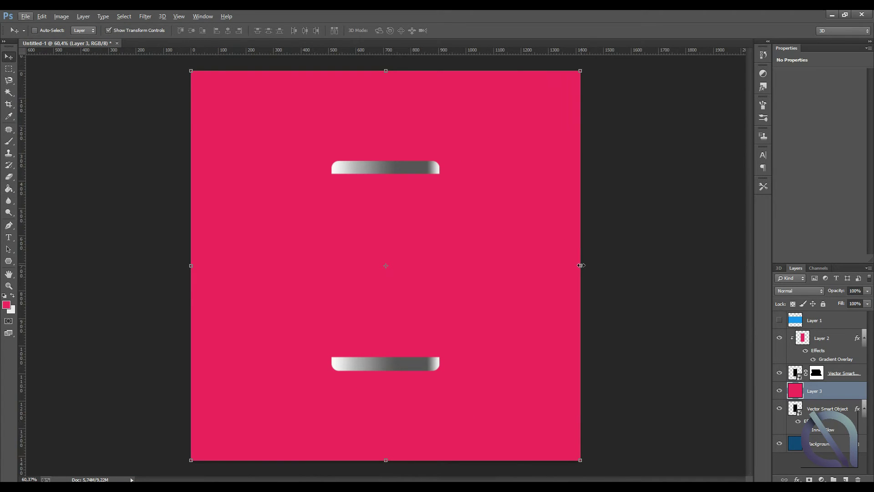
pyautogui.hotkey('ctrl', 't')
pyautogui.moveTo(581, 265); pyautogui.dragTo(440, 259)
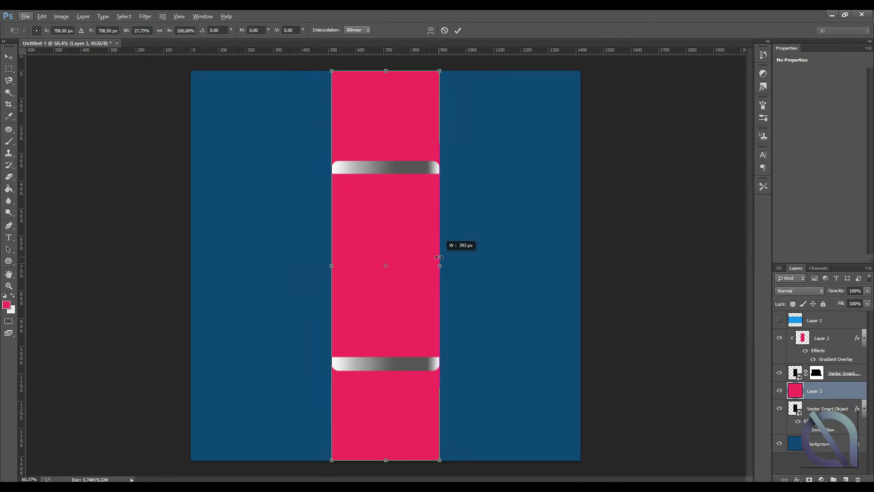
pyautogui.moveTo(386, 460); pyautogui.dragTo(386, 361)
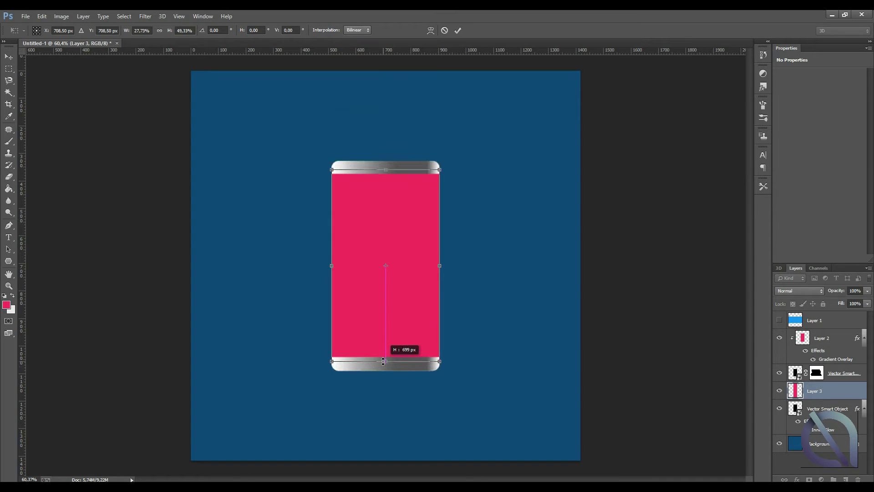
pyautogui.doubleClick(382, 267)
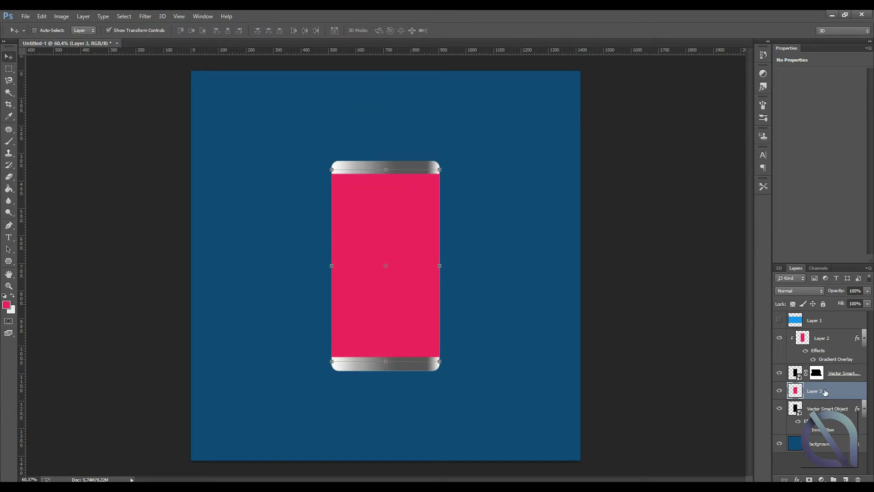
pyautogui.rightClick(794, 391)
pyautogui.click(439, 272)
pyautogui.moveTo(439, 265); pyautogui.dragTo(457, 269)
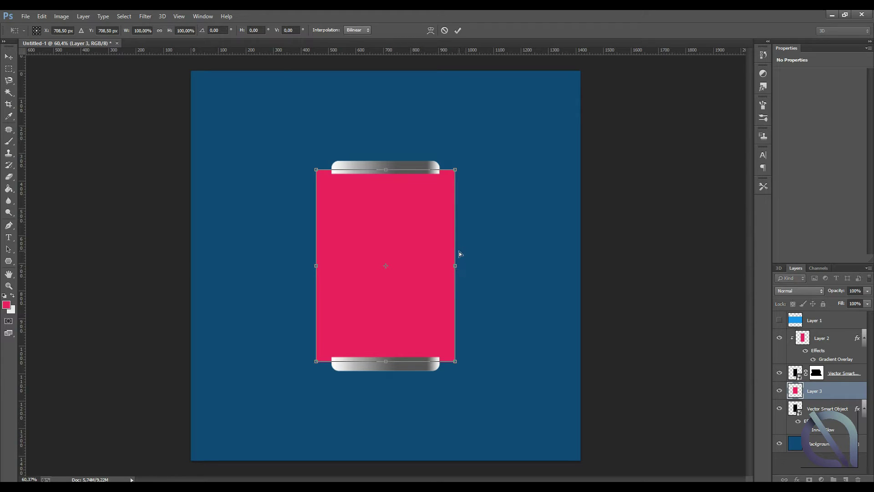
pyautogui.hotkey('ctrl', 'z')
pyautogui.moveTo(387, 171); pyautogui.dragTo(386, 143)
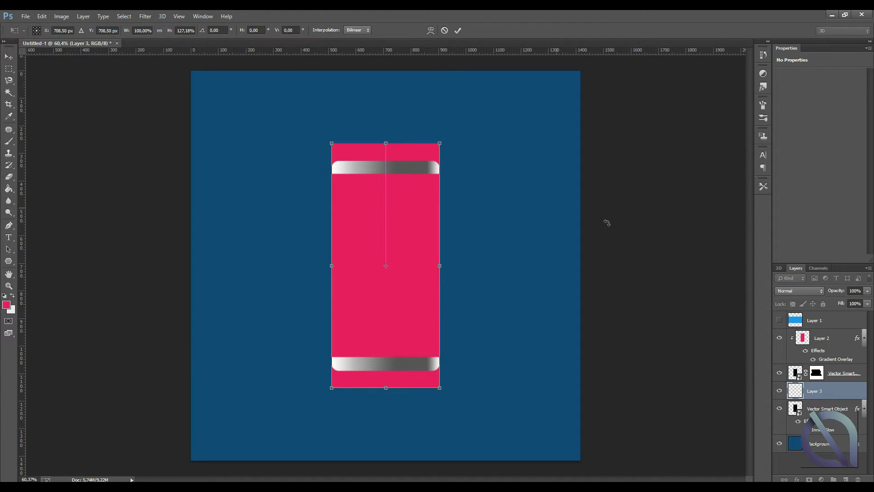
pyautogui.press('Return')
# - Mask Layer 3 to the battery body shape loaded from the Vector Smart Object
pyautogui.rightClick(817, 384)
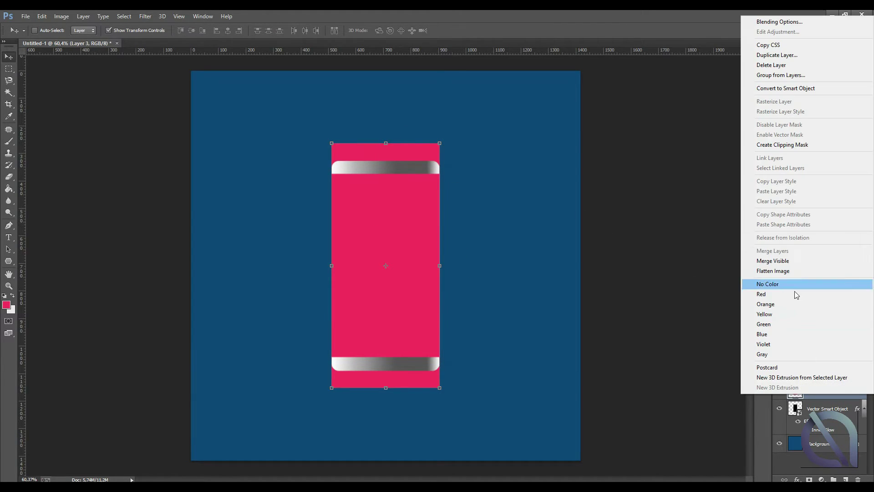
pyautogui.click(806, 168)
pyautogui.hotkey('ctrl', 'z')
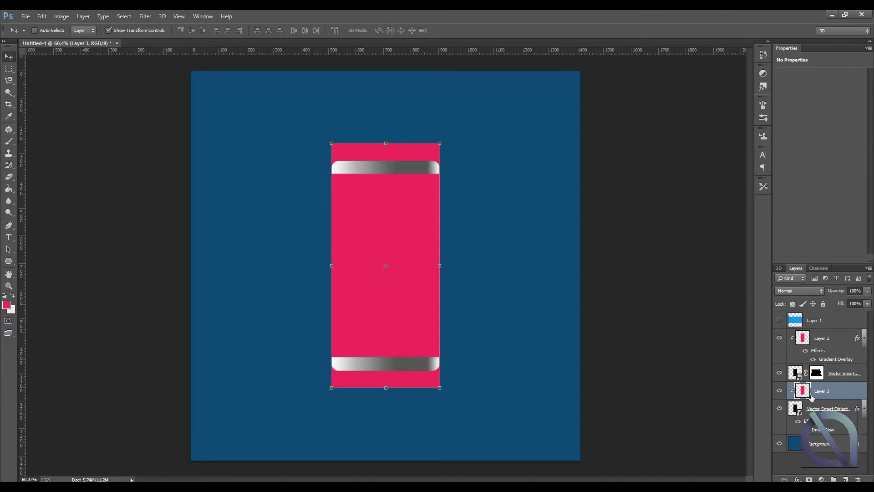
pyautogui.click(800, 408)
pyautogui.rightClick(800, 409)
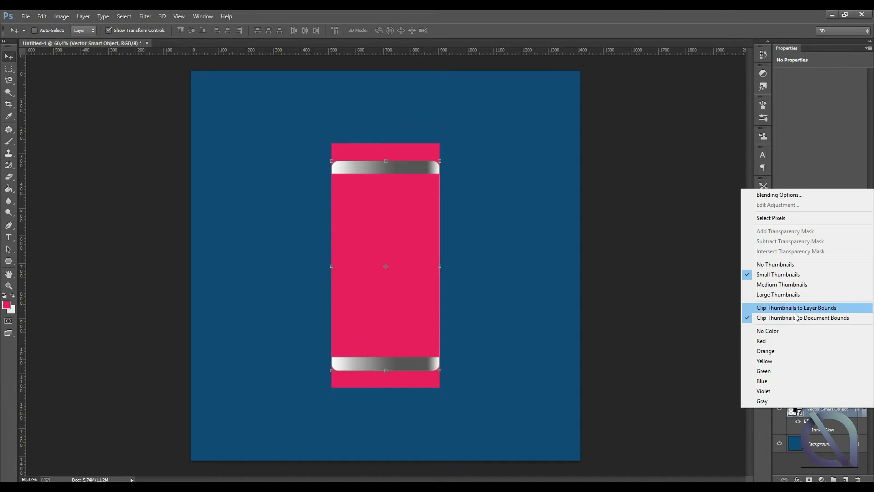
pyautogui.click(774, 219)
pyautogui.click(821, 391)
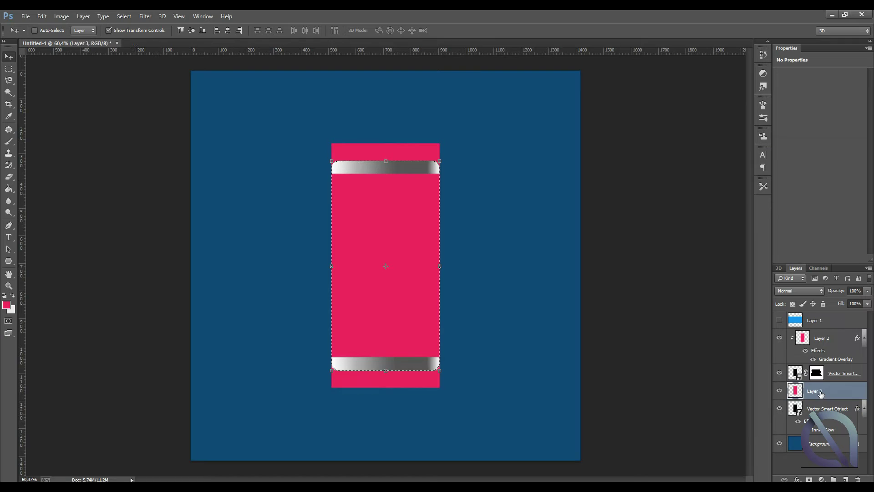
pyautogui.click(810, 479)
# - Zoom in on the pink body and open Blending Options for Layer 3
pyautogui.press('z')
pyautogui.moveTo(369, 273); pyautogui.dragTo(396, 224)
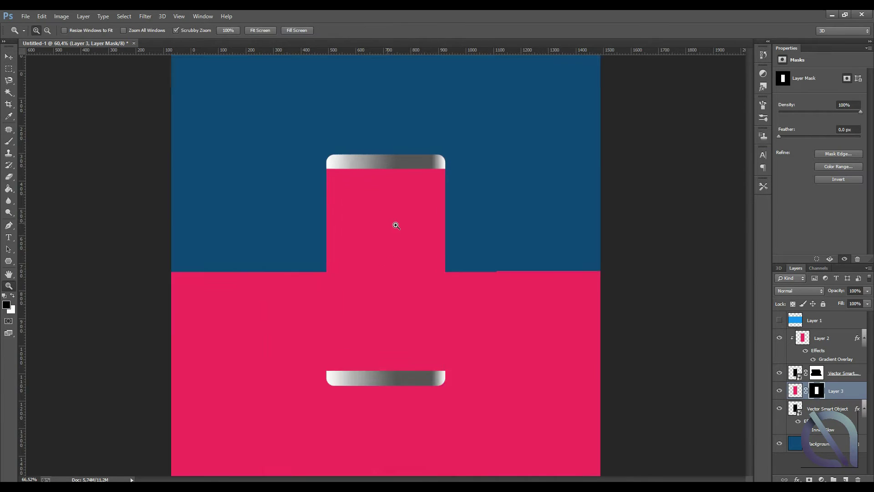
pyautogui.scroll(-2, 361, 222)
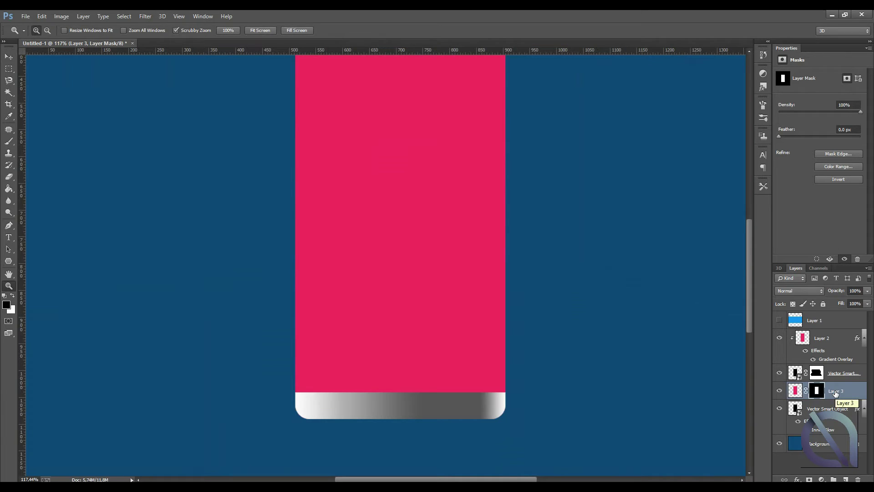
pyautogui.rightClick(835, 391)
pyautogui.click(534, 279)
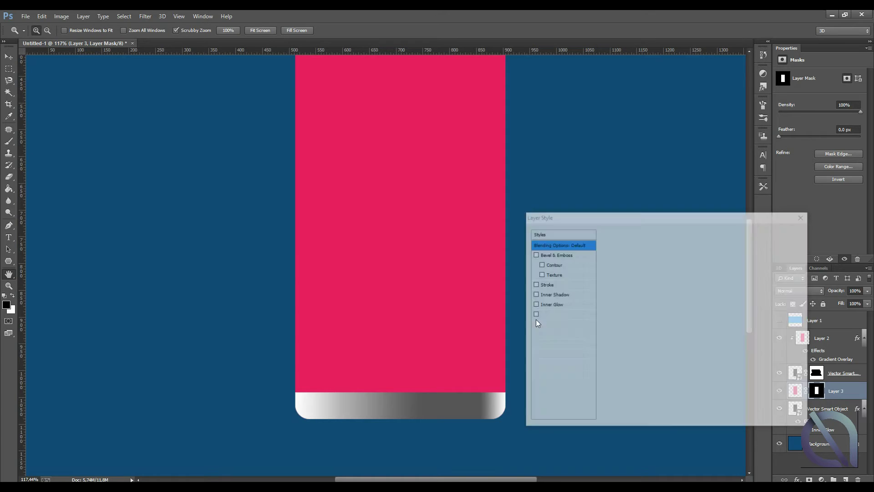
# - Turn on a gradient overlay for Layer 3 at a 0° angle
pyautogui.click(563, 334)
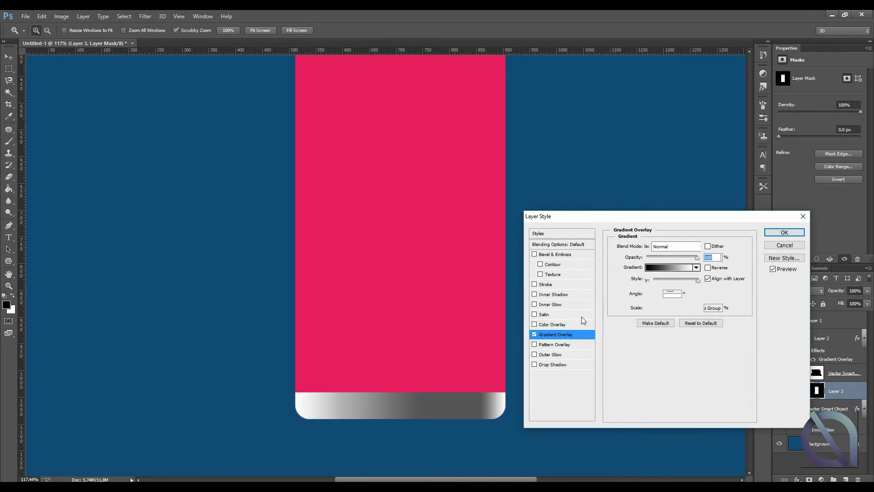
pyautogui.click(669, 270)
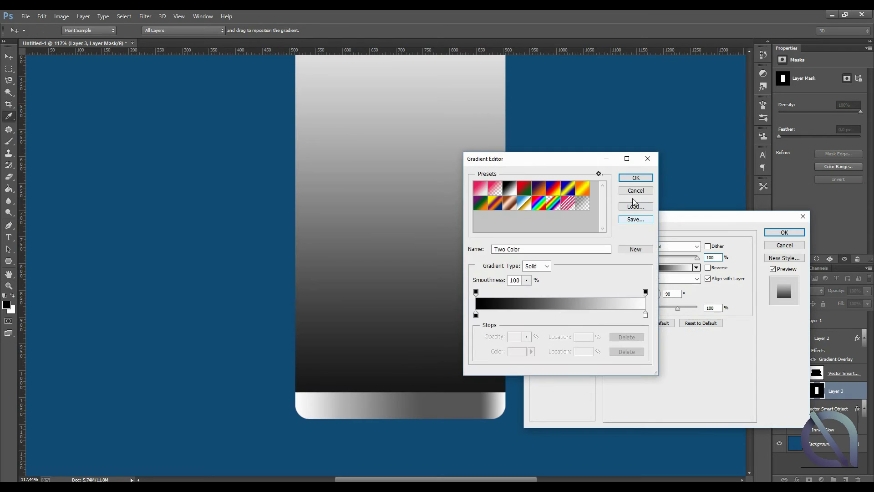
pyautogui.click(636, 196)
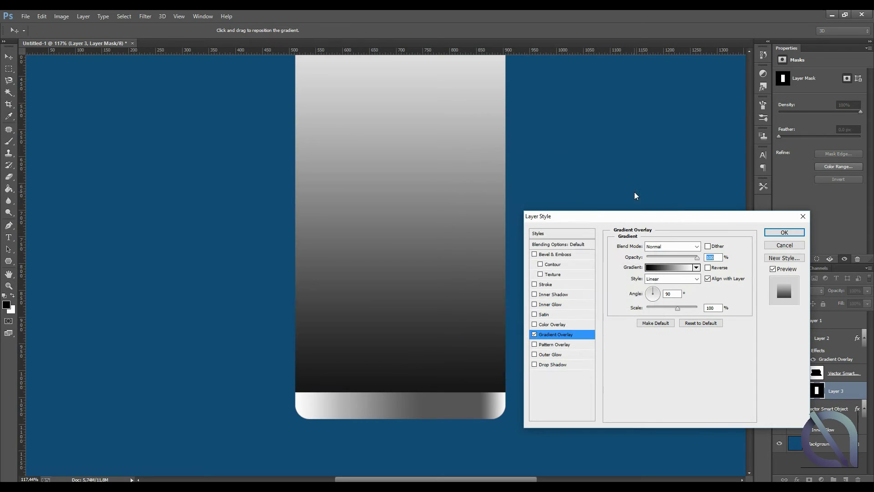
pyautogui.click(660, 295)
# - Move the white gradient stop to 24% and set the selected stop to black
pyautogui.click(669, 267)
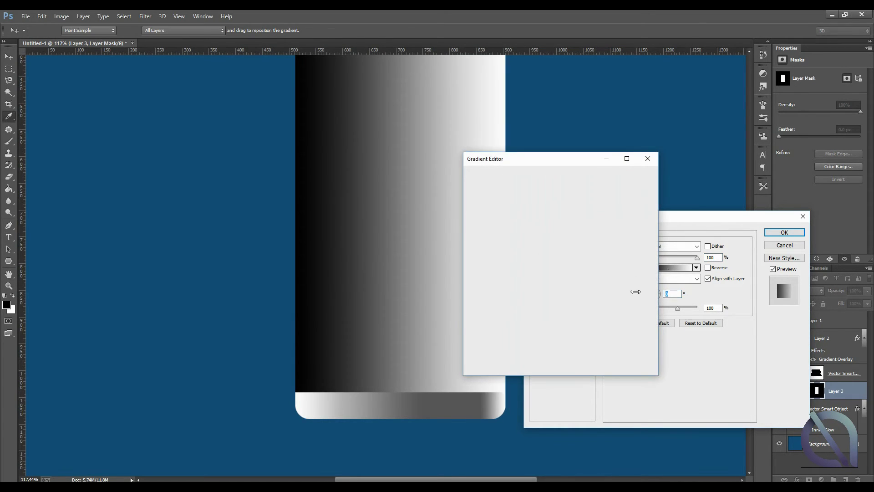
pyautogui.moveTo(645, 314); pyautogui.dragTo(516, 314)
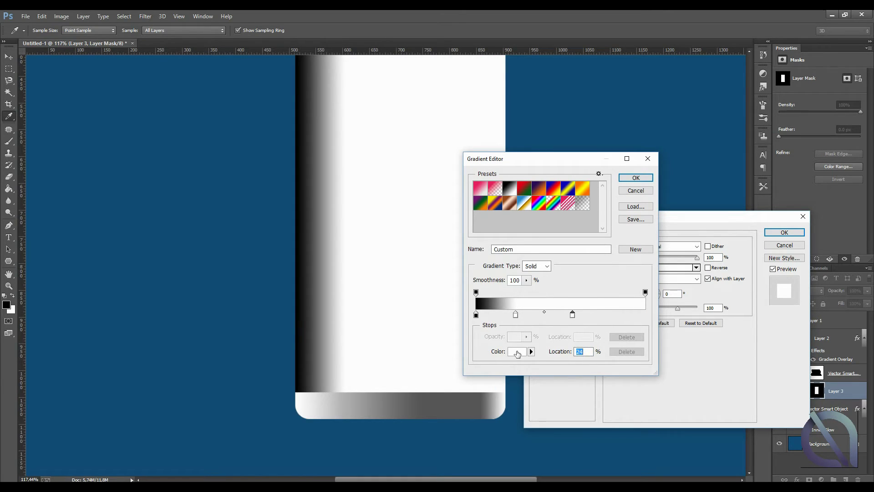
pyautogui.click(517, 351)
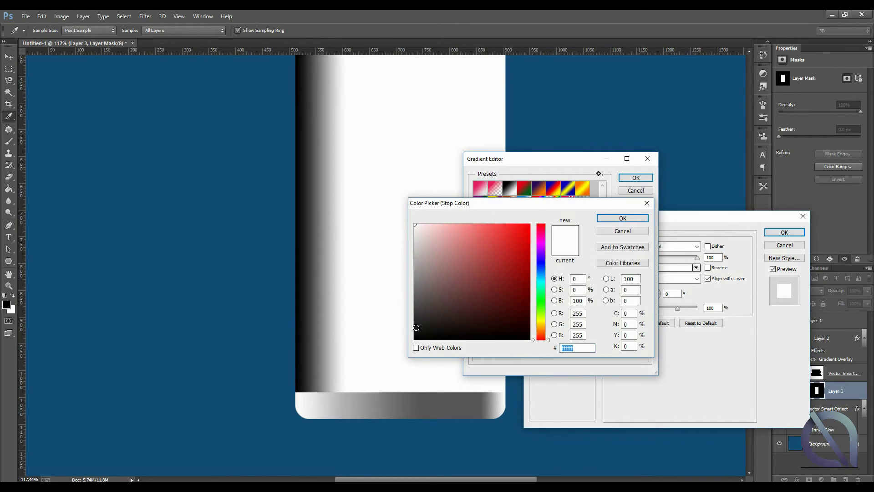
pyautogui.click(428, 289)
pyautogui.click(412, 339)
pyautogui.click(623, 218)
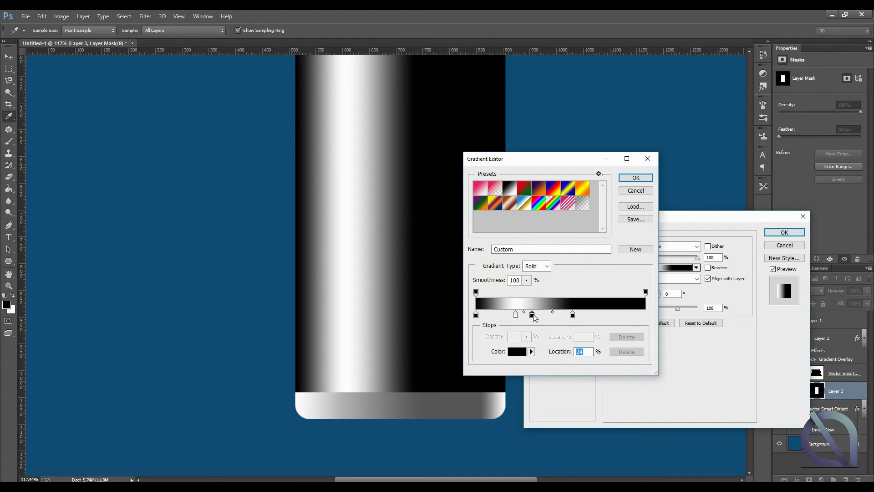
# - Set another stop to white #ffffff and drag it to 54%
pyautogui.doubleClick(519, 304)
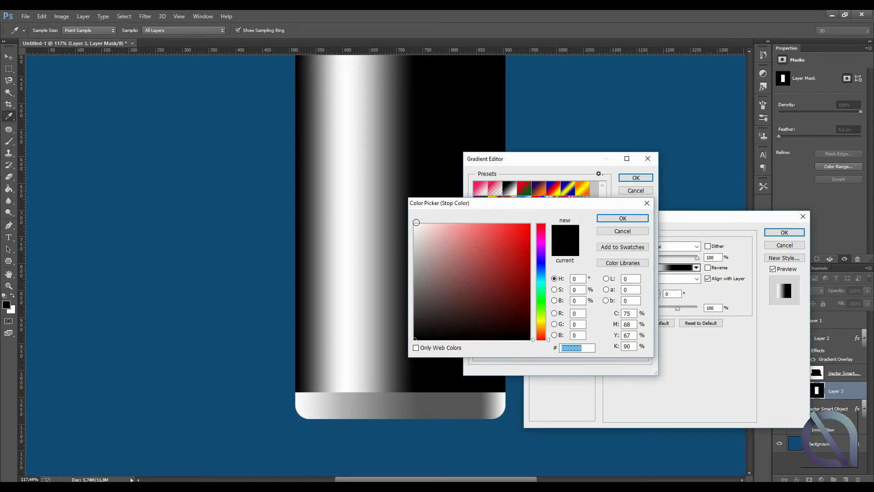
pyautogui.write('ffffff')
pyautogui.click(633, 219)
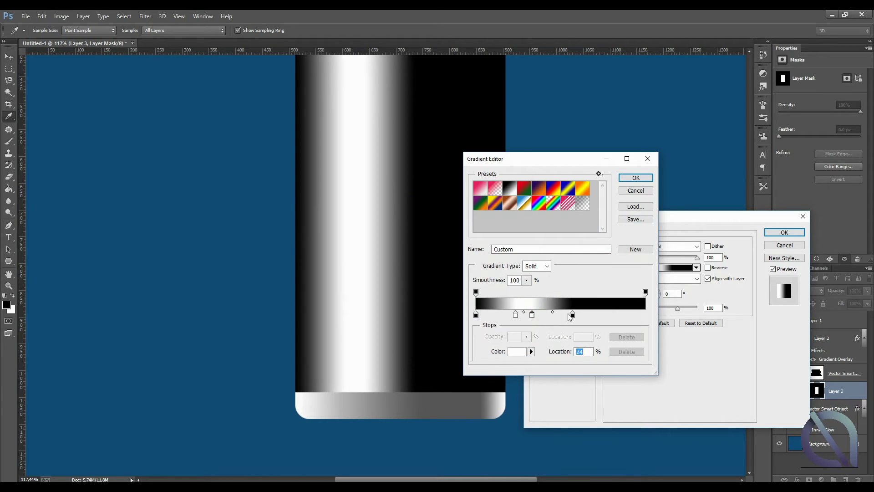
pyautogui.moveTo(534, 318); pyautogui.dragTo(572, 317)
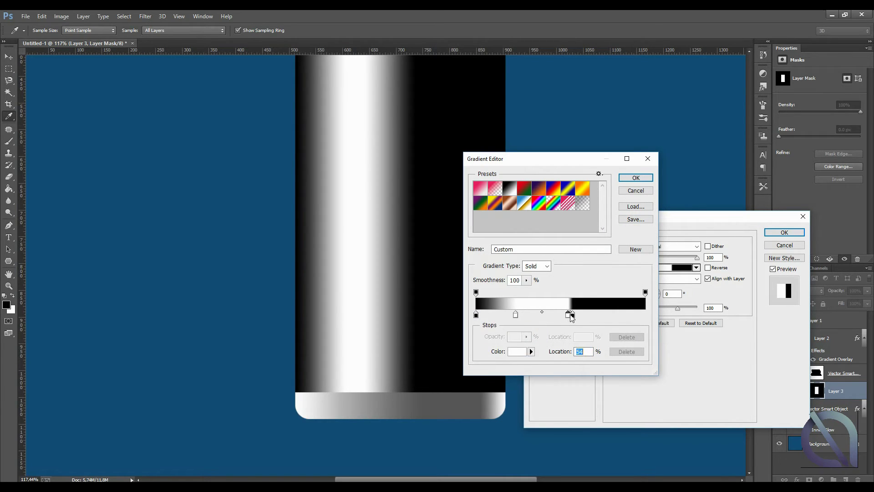
# - Pull the white stop back to 40% and add a black stop at 66%
pyautogui.moveTo(569, 314)
pyautogui.mouseDown()
pyautogui.moveTo(496, 314)
pyautogui.moveTo(507, 314)
pyautogui.mouseUp()
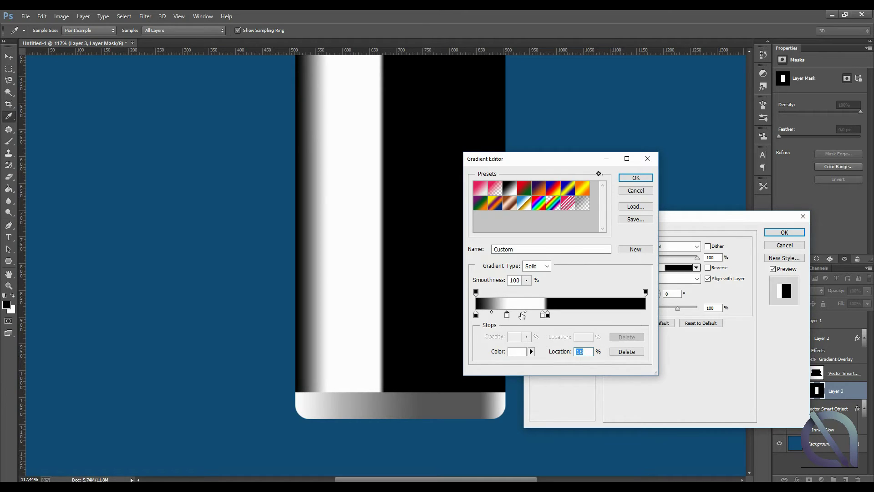
pyautogui.click(601, 315)
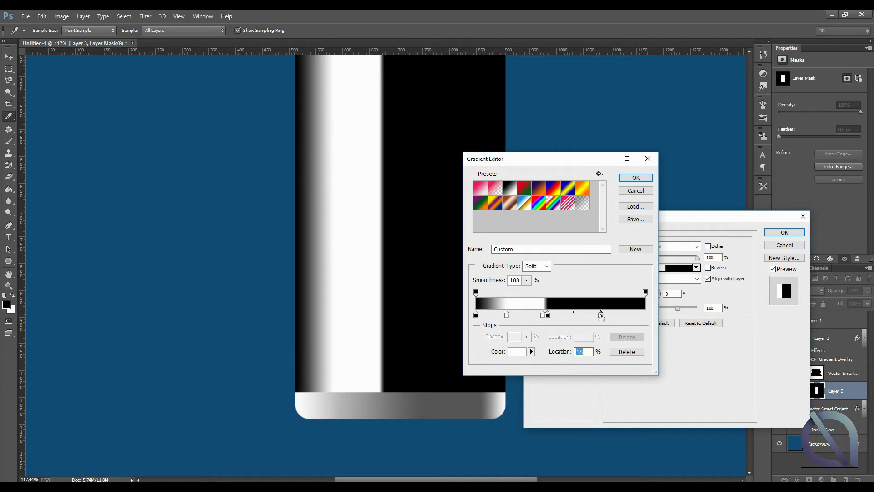
pyautogui.moveTo(601, 315); pyautogui.dragTo(587, 315)
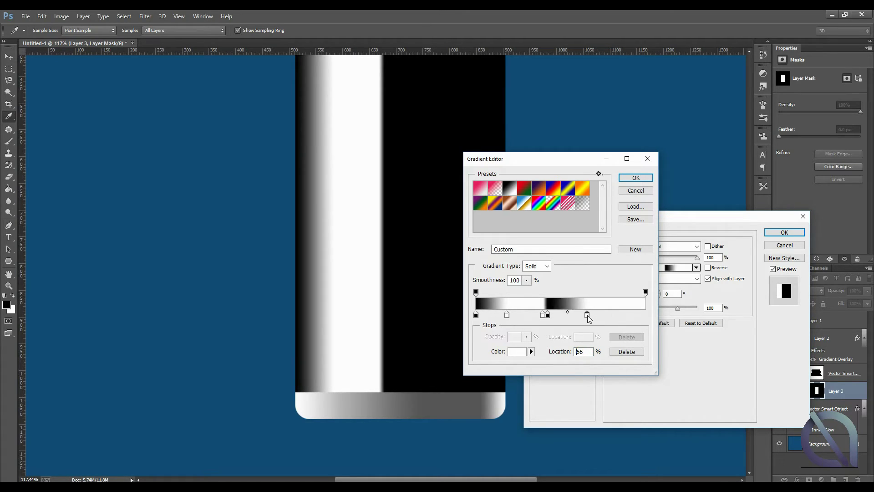
pyautogui.click(518, 351)
pyautogui.moveTo(453, 307); pyautogui.dragTo(415, 340)
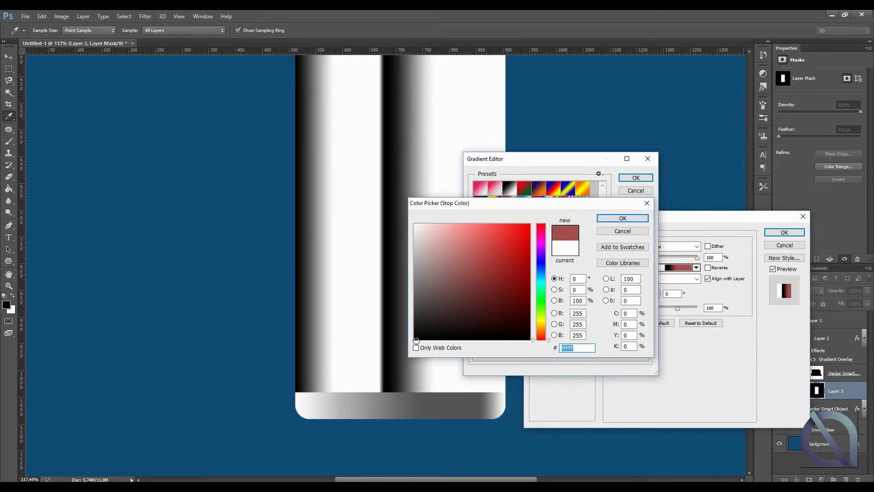
pyautogui.click(611, 219)
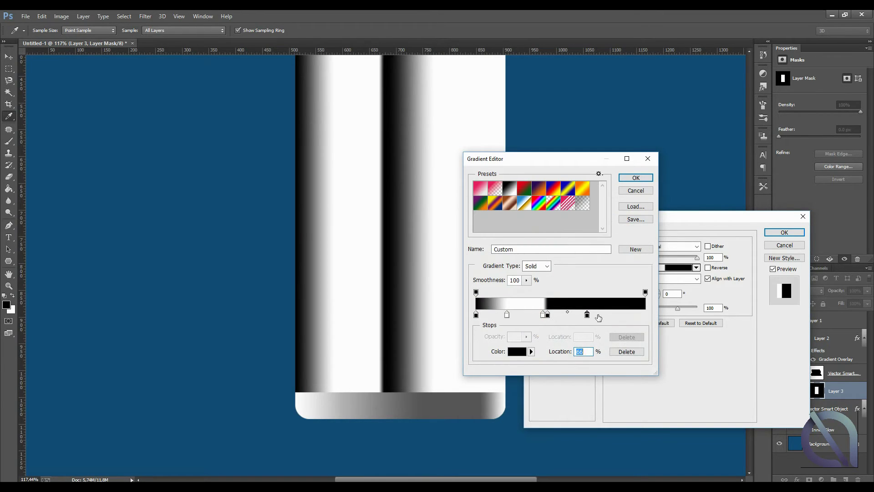
# - Add a grey #9e9e9e stop, make the right-end stop black, and accept the gradient
pyautogui.click(602, 315)
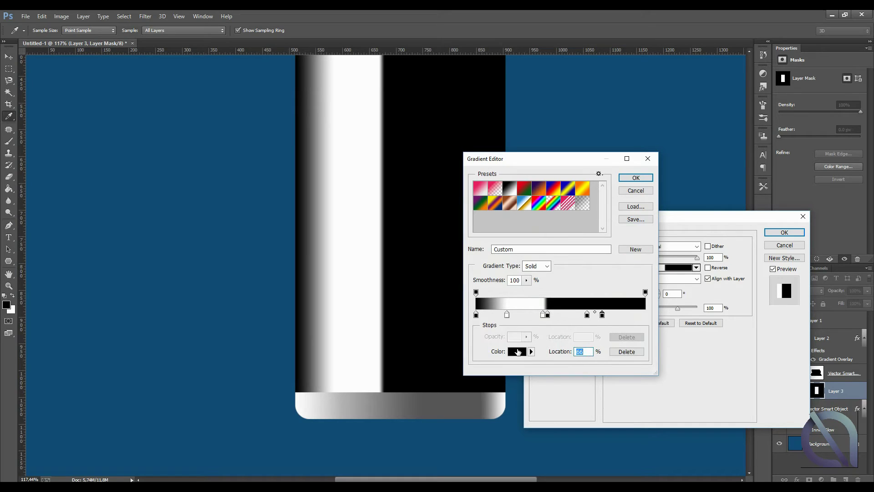
pyautogui.click(517, 351)
pyautogui.click(415, 252)
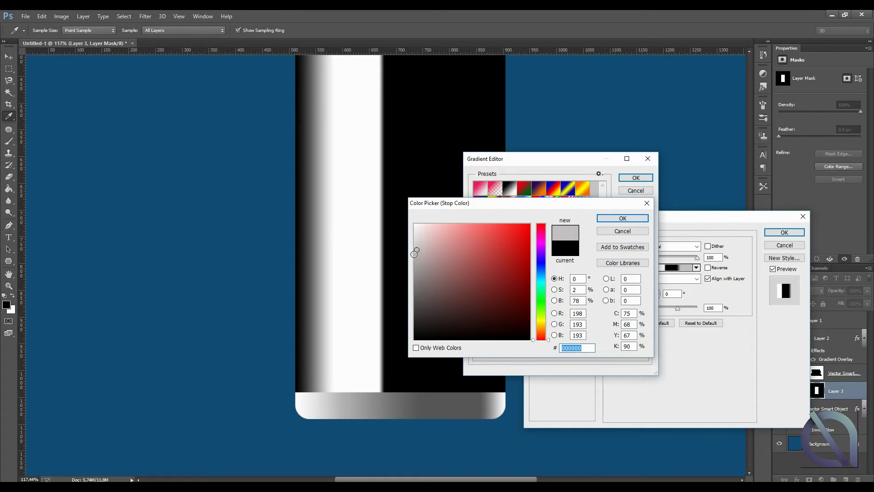
pyautogui.click(415, 268)
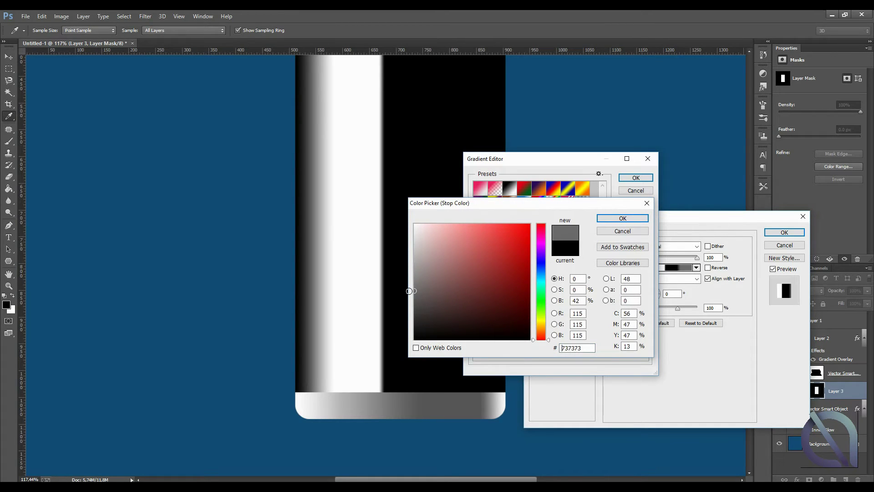
pyautogui.click(622, 218)
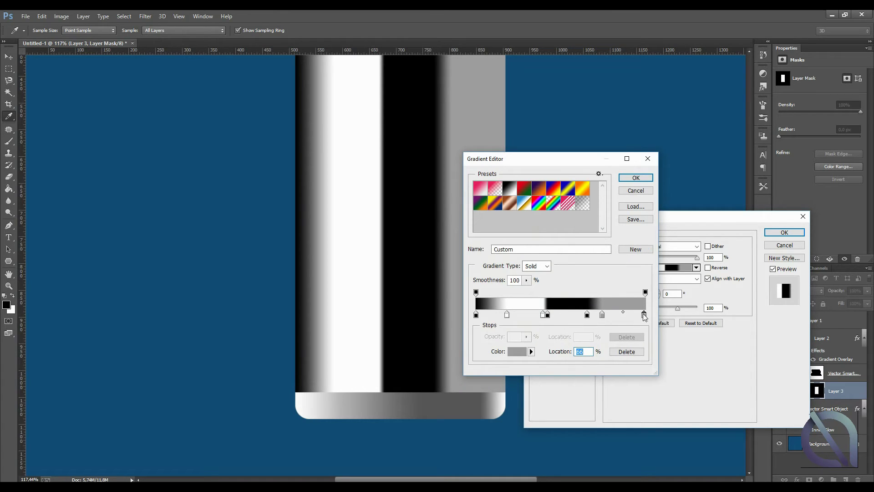
pyautogui.click(516, 351)
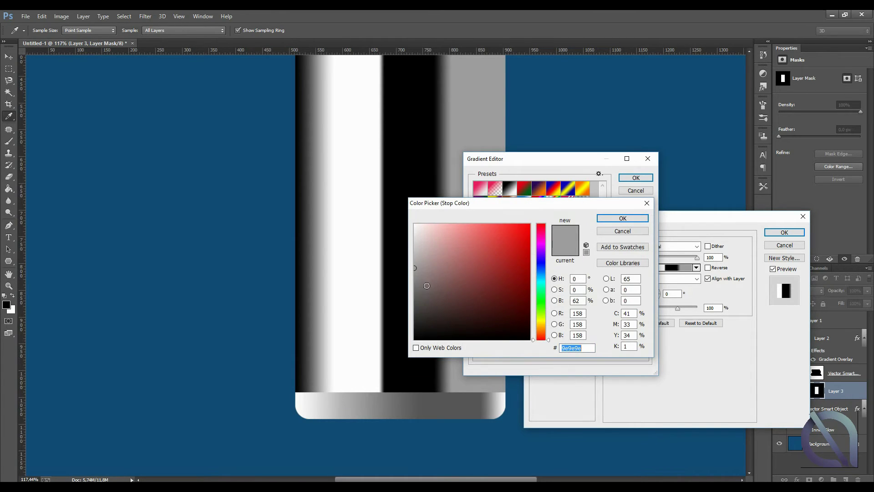
pyautogui.click(414, 339)
pyautogui.click(623, 218)
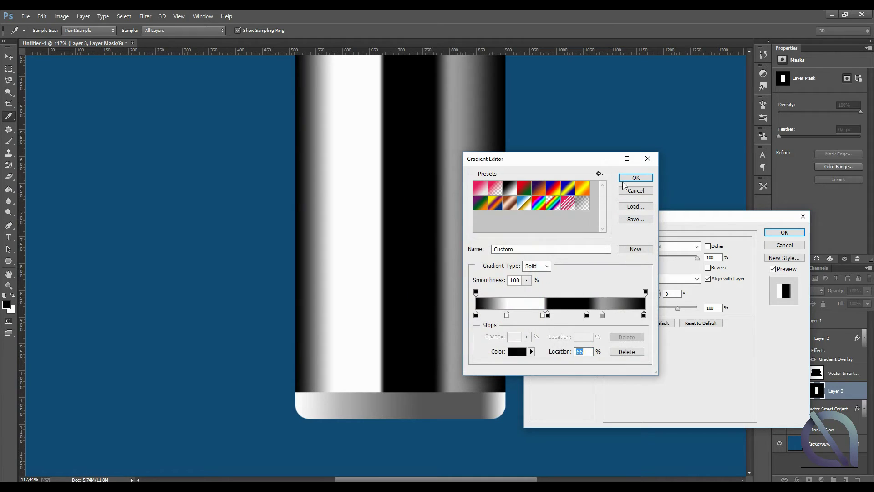
pyautogui.click(636, 178)
# - Apply the layer style and set Layer 3's blend mode to Overlay
pyautogui.click(784, 232)
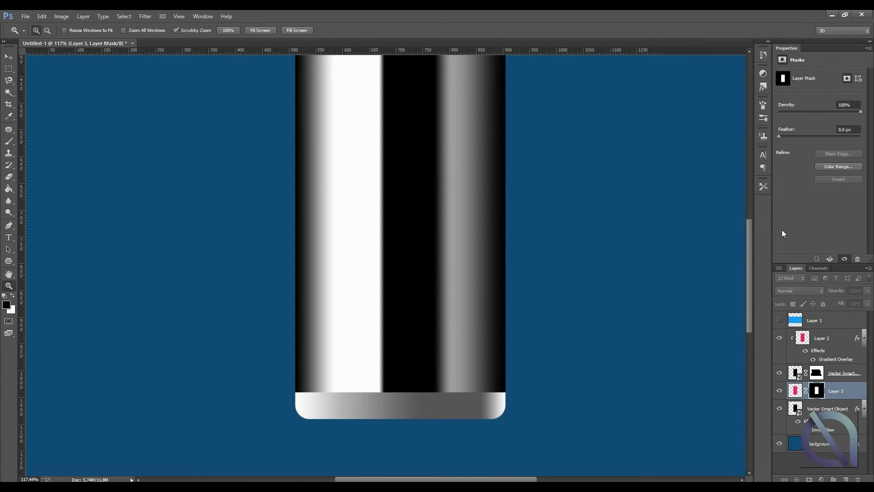
pyautogui.click(815, 292)
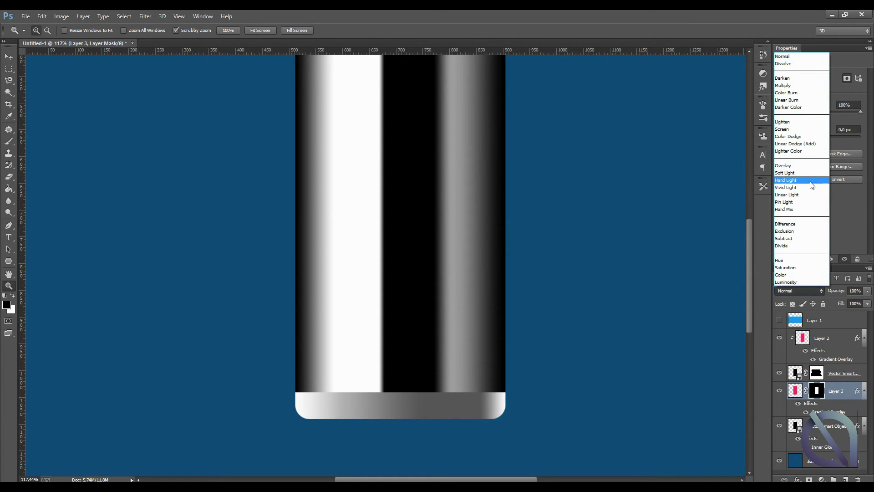
pyautogui.click(802, 163)
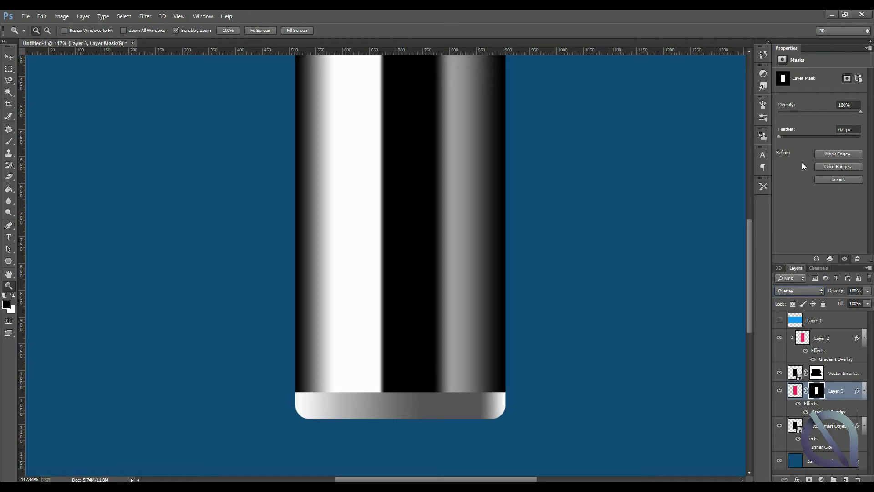
pyautogui.click(812, 290)
# - Convert Layer 3 into a smart object, undoing an accidental style rasterize
pyautogui.click(795, 391)
pyautogui.rightClick(795, 391)
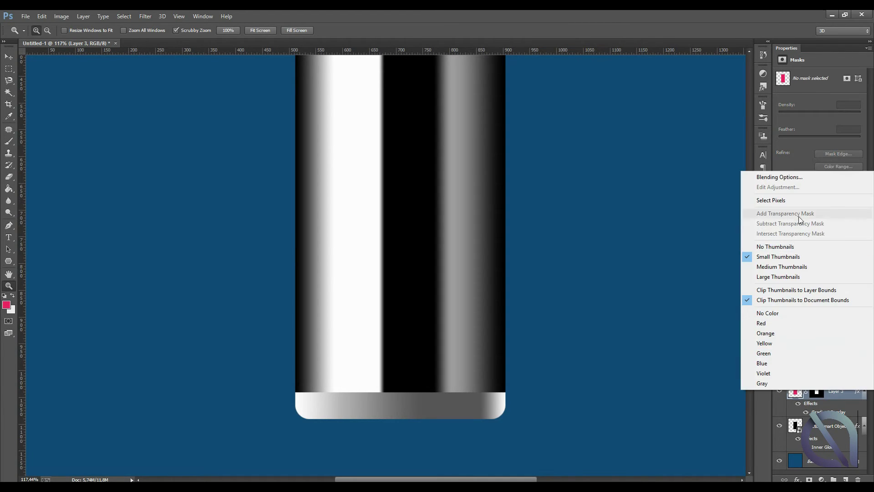
pyautogui.click(836, 398)
pyautogui.rightClick(835, 396)
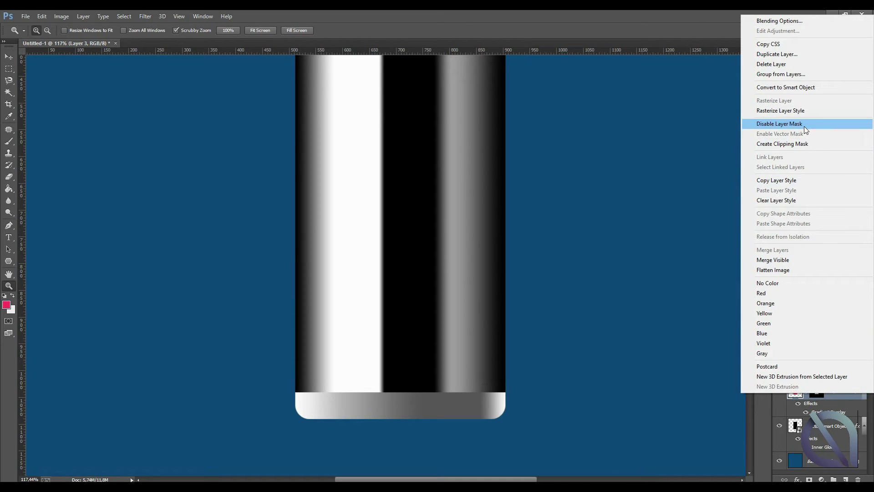
pyautogui.click(807, 111)
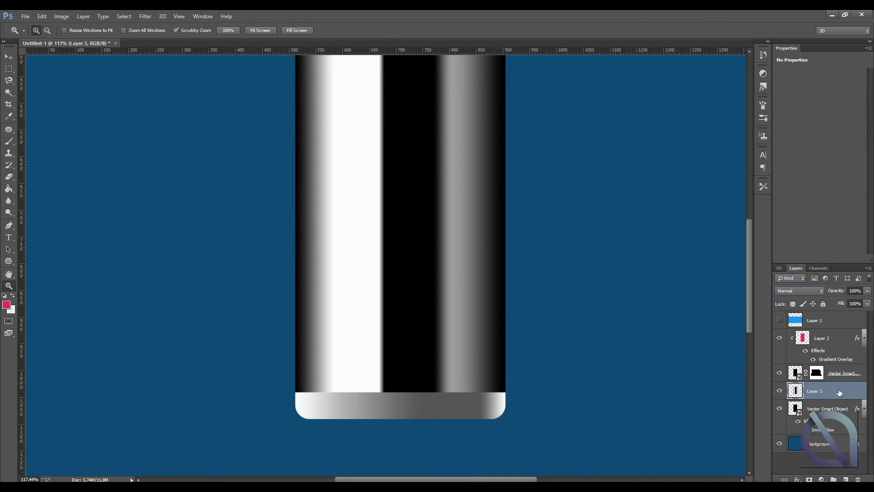
pyautogui.click(9, 56)
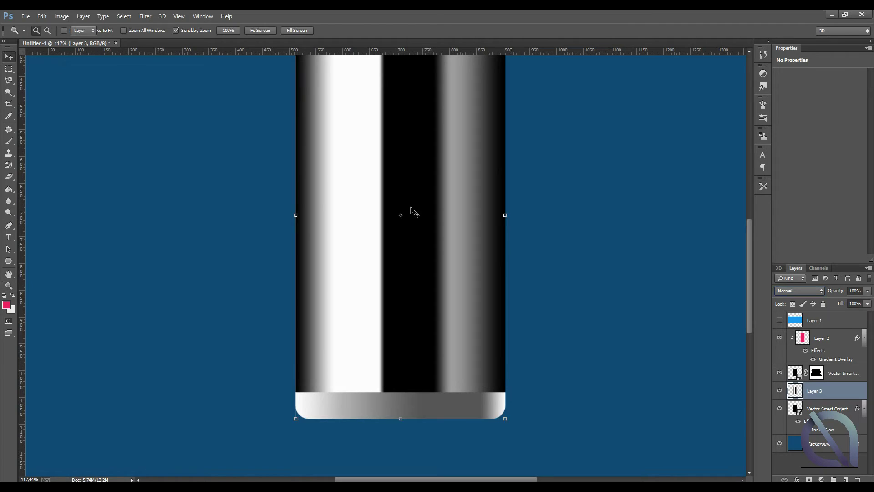
pyautogui.hotkey('ctrl', 'z')
pyautogui.rightClick(838, 394)
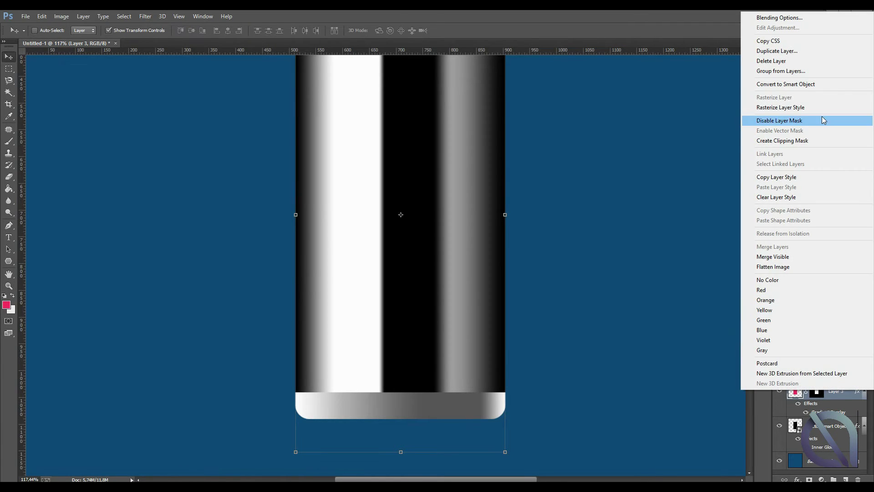
pyautogui.click(801, 84)
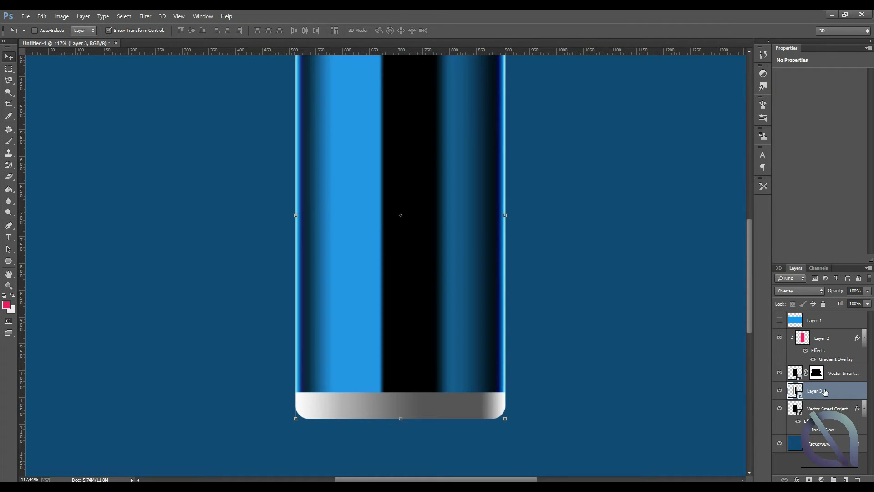
# - Blend Layer 3 in Screen mode at 36% opacity, placed above Layer 2
pyautogui.click(809, 290)
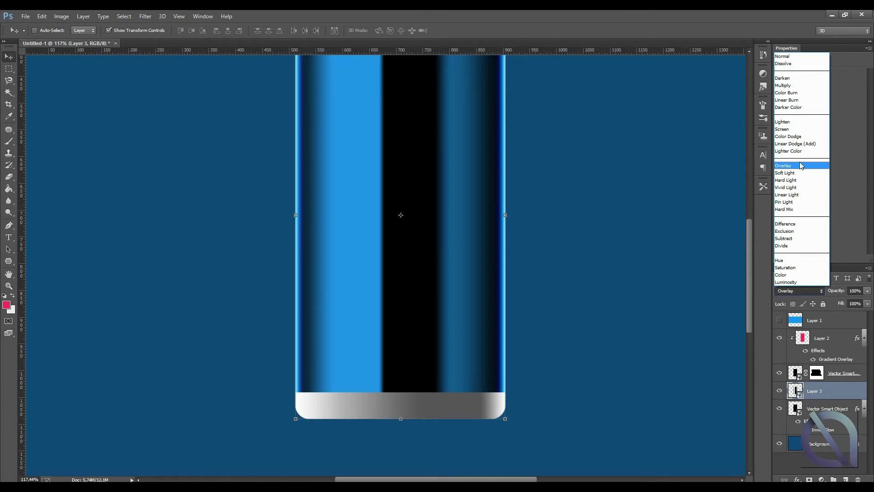
pyautogui.click(802, 124)
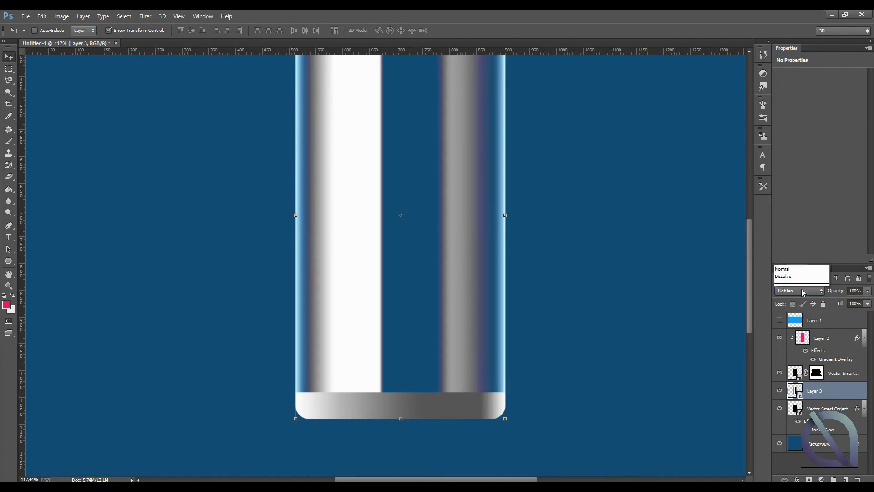
pyautogui.click(800, 290)
pyautogui.click(792, 133)
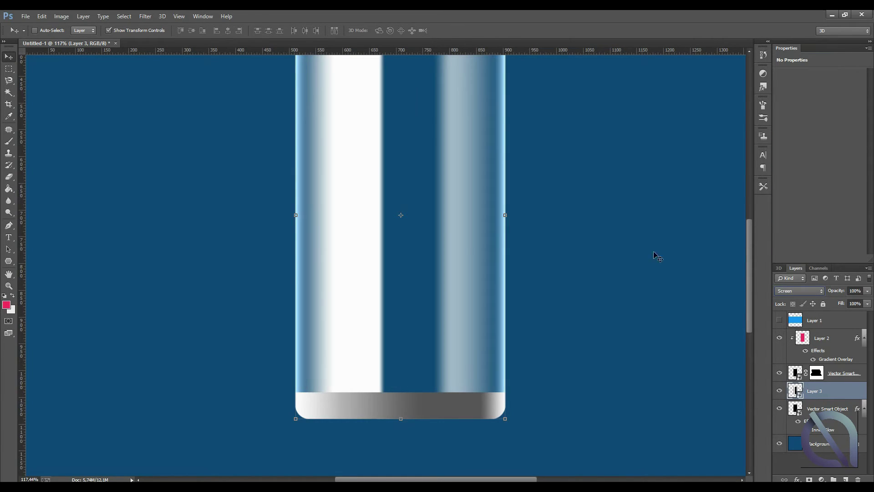
pyautogui.moveTo(816, 392)
pyautogui.mouseDown()
pyautogui.moveTo(815, 370)
pyautogui.moveTo(819, 392)
pyautogui.mouseUp()
pyautogui.moveTo(822, 337); pyautogui.dragTo(823, 343)
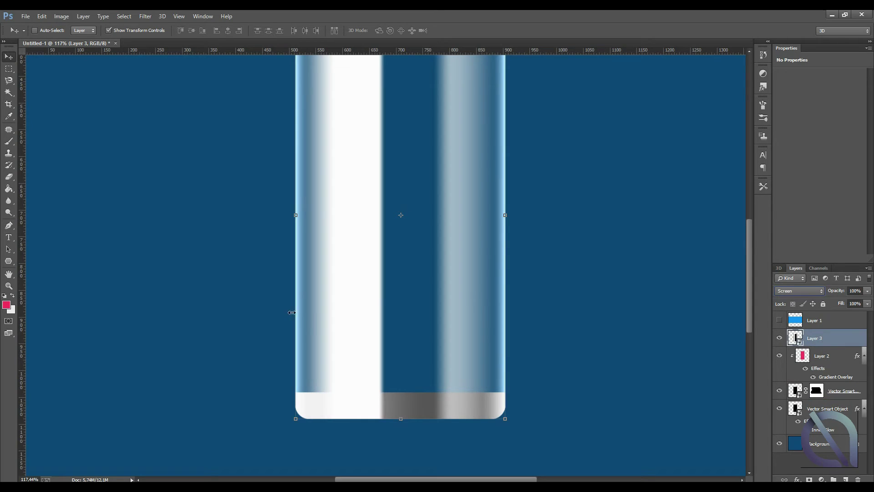
pyautogui.press('z')
pyautogui.moveTo(407, 248)
pyautogui.mouseDown()
pyautogui.moveTo(372, 234)
pyautogui.moveTo(390, 240)
pyautogui.mouseUp()
pyautogui.click(867, 291)
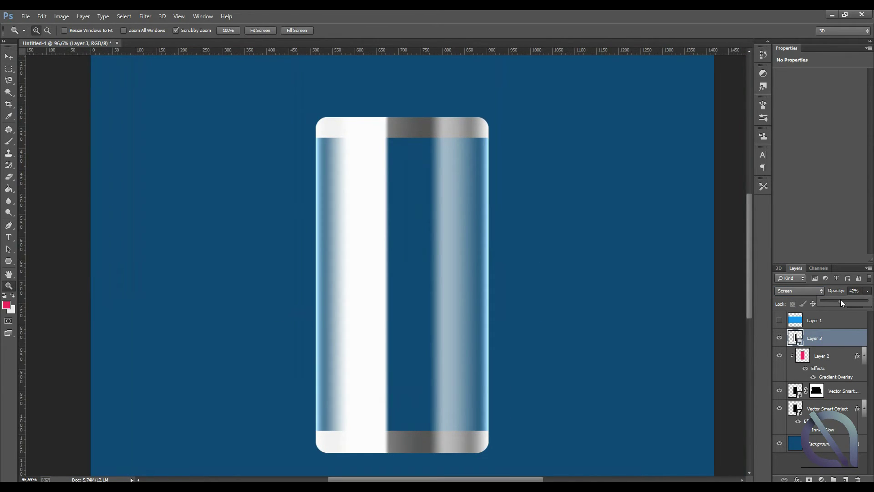
pyautogui.moveTo(840, 300); pyautogui.dragTo(837, 299)
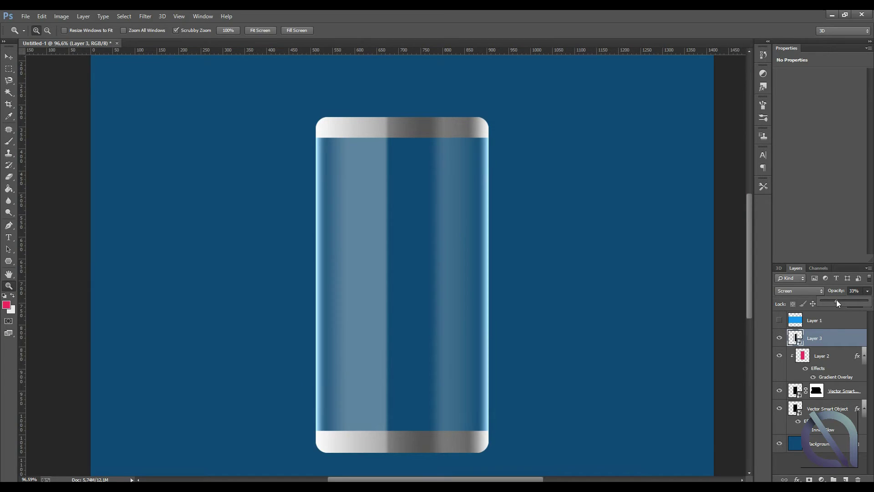
# - Zoom into the battery's top-left corner, then fit the whole canvas on screen
pyautogui.rightClick(415, 270)
pyautogui.click(439, 332)
pyautogui.moveTo(357, 141)
pyautogui.mouseDown()
pyautogui.moveTo(427, 155)
pyautogui.moveTo(373, 191)
pyautogui.moveTo(400, 198)
pyautogui.mouseUp()
pyautogui.rightClick(380, 217)
pyautogui.click(391, 220)
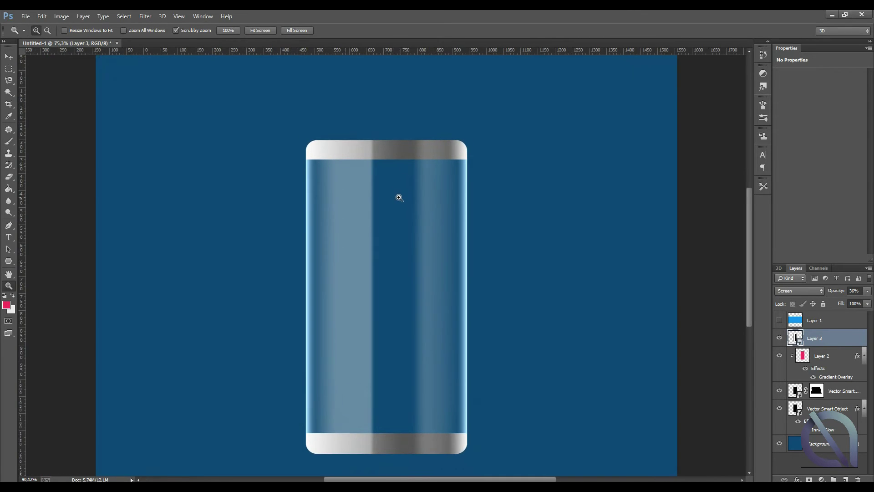
pyautogui.moveTo(341, 137); pyautogui.dragTo(390, 138)
pyautogui.rightClick(390, 139)
pyautogui.click(398, 148)
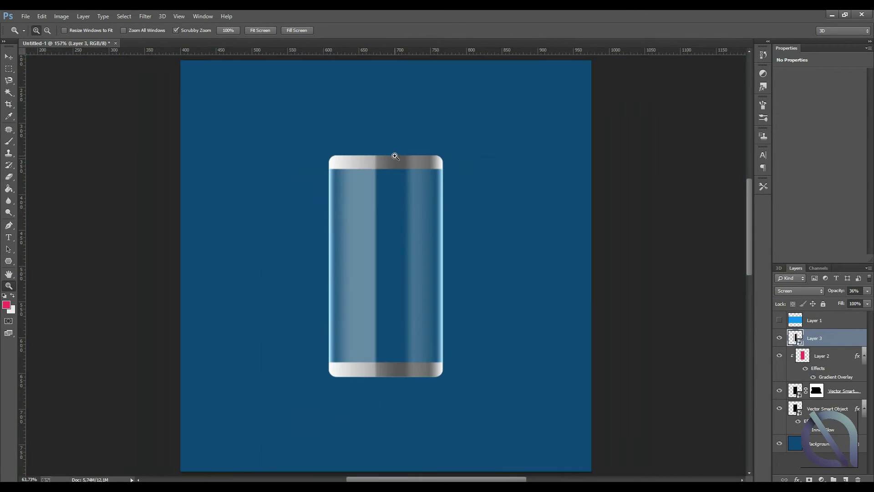
# - Duplicate the glow shape, clear its style to solid black, and place it over the battery's right half
pyautogui.click(8, 56)
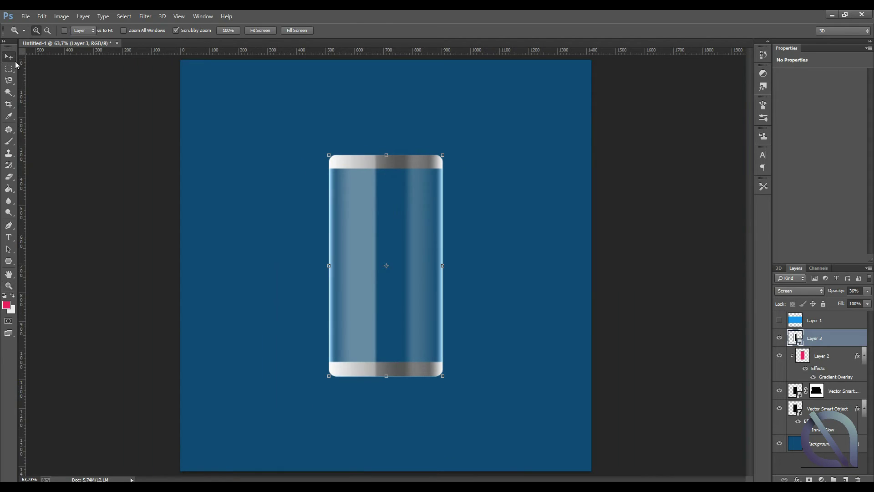
pyautogui.click(822, 408)
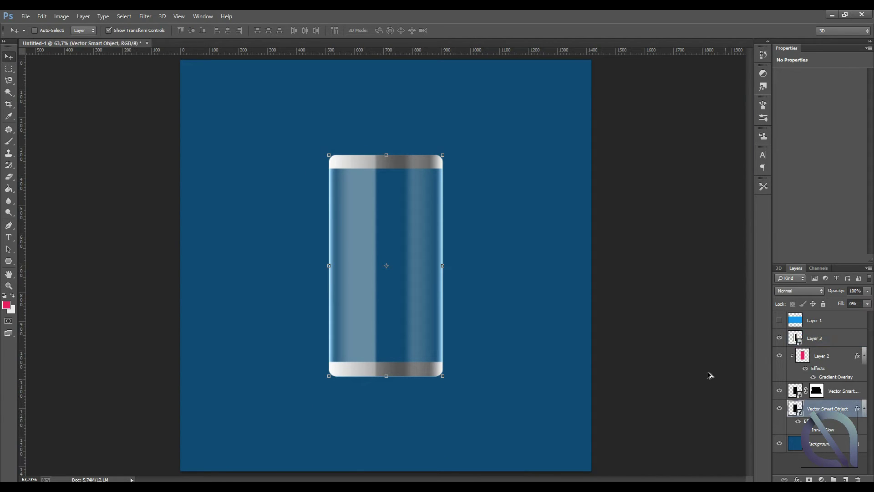
pyautogui.moveTo(409, 226); pyautogui.dragTo(535, 244)
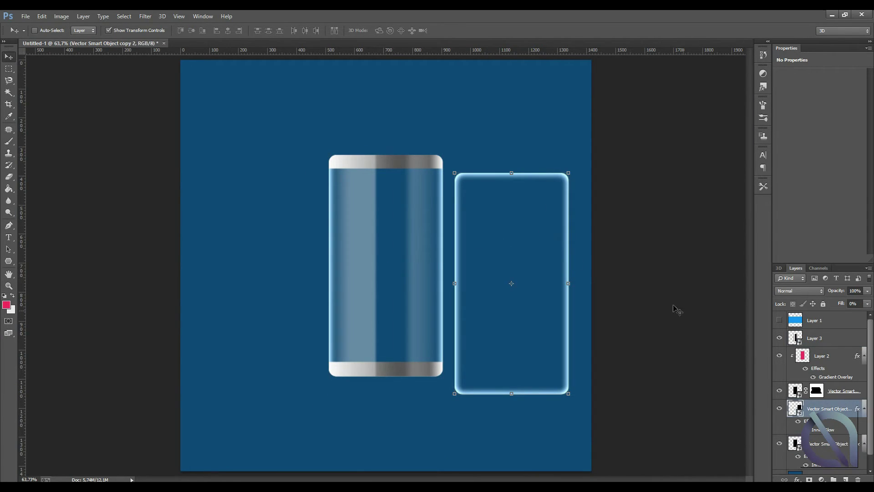
pyautogui.moveTo(827, 408); pyautogui.dragTo(827, 338)
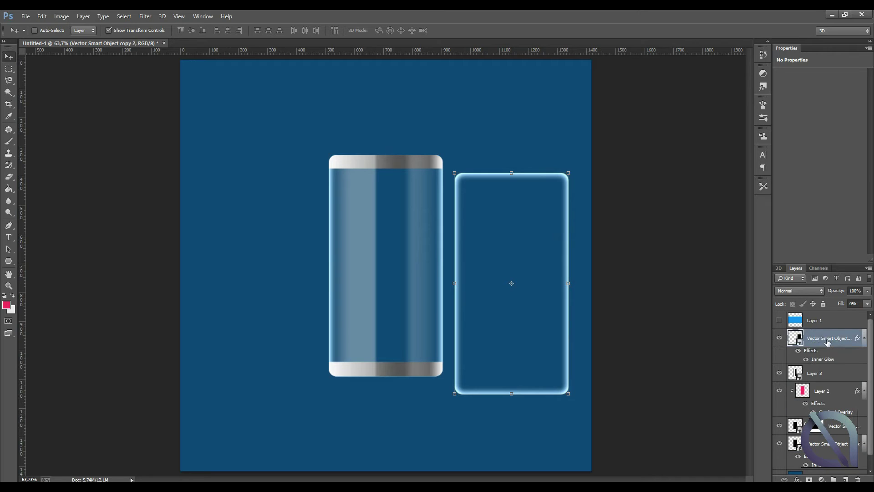
pyautogui.rightClick(828, 343)
pyautogui.click(770, 313)
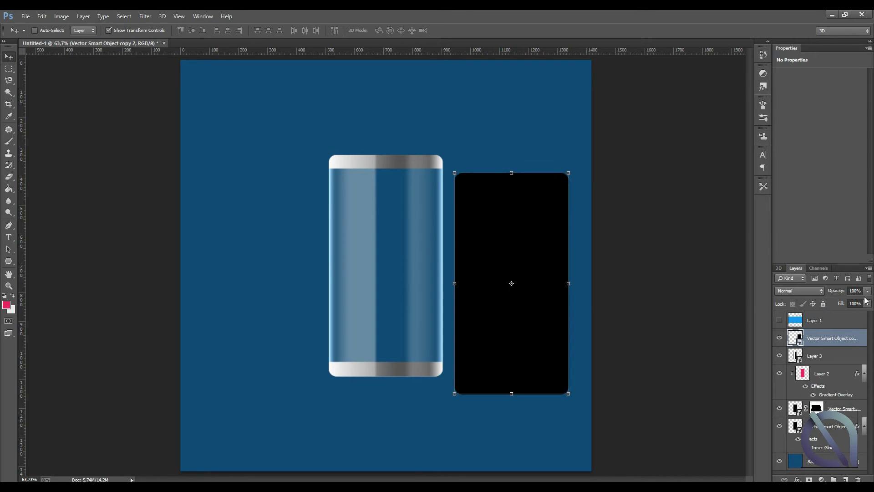
pyautogui.moveTo(533, 255)
pyautogui.mouseDown()
pyautogui.moveTo(436, 218)
pyautogui.moveTo(526, 243)
pyautogui.moveTo(465, 247)
pyautogui.moveTo(477, 245)
pyautogui.mouseUp()
# - Duplicate the black rounded rectangle and mask copy 2 to copy 3's pixel selection
pyautogui.hotkey('ctrl', 'j')
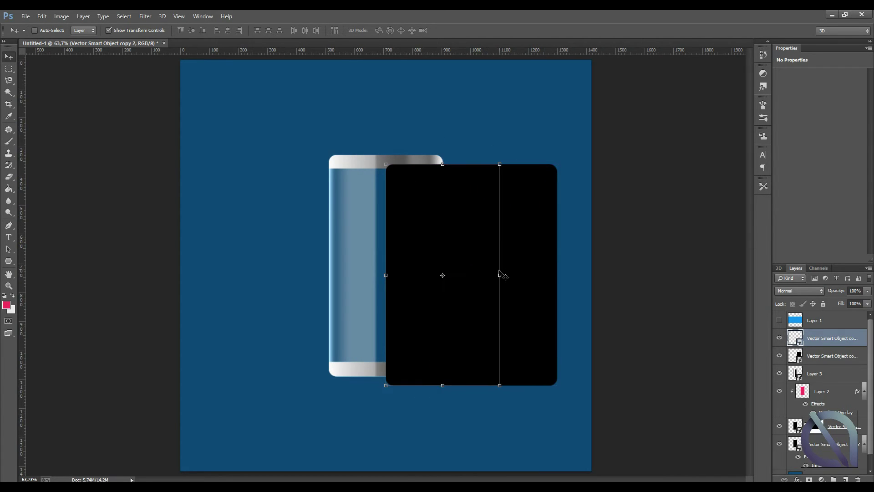
pyautogui.rightClick(796, 339)
pyautogui.click(773, 148)
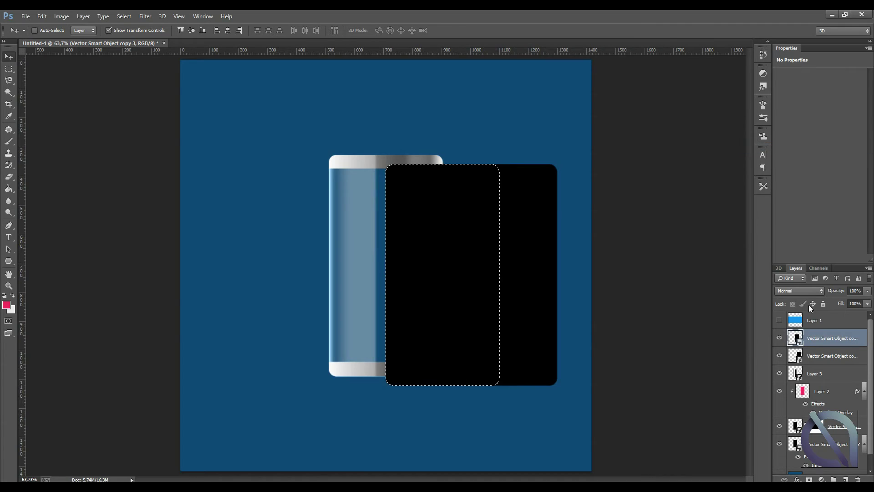
pyautogui.click(832, 357)
pyautogui.click(809, 479)
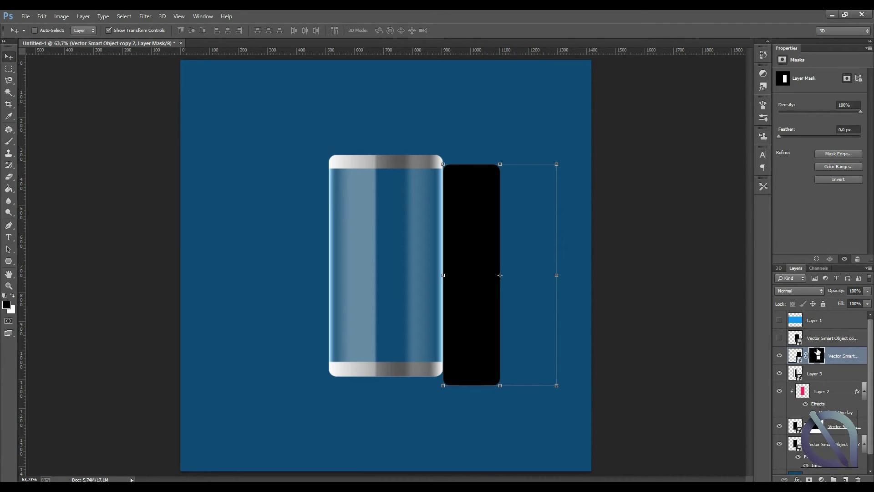
pyautogui.click(792, 355)
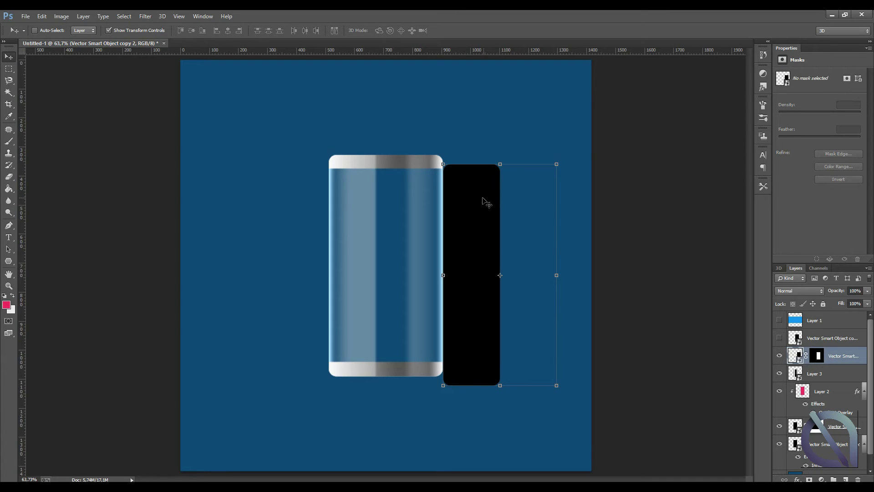
# - Transform the black bar so it sits centred on the battery, rising above the top cap
pyautogui.moveTo(483, 199); pyautogui.dragTo(386, 173)
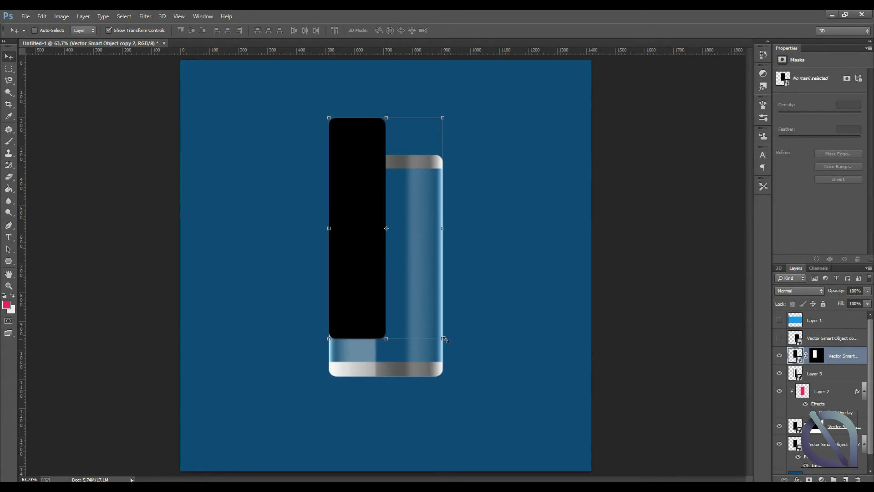
pyautogui.moveTo(386, 228); pyautogui.dragTo(359, 231)
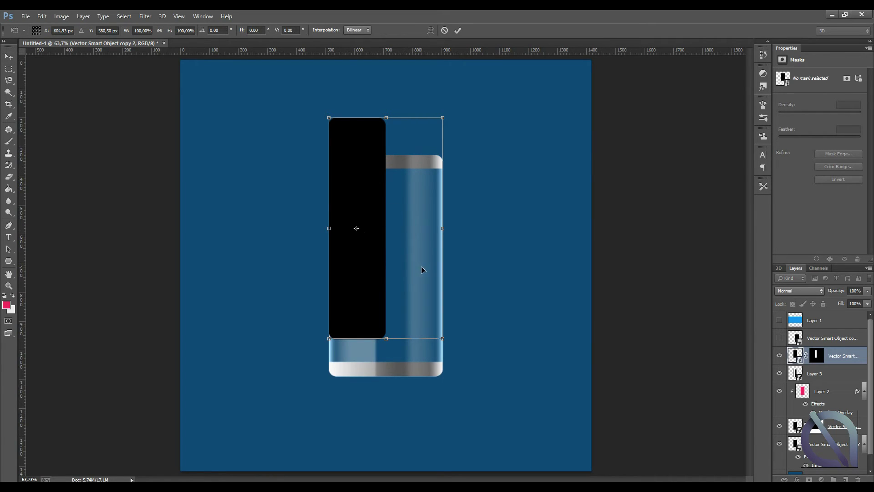
pyautogui.moveTo(410, 247); pyautogui.dragTo(443, 271)
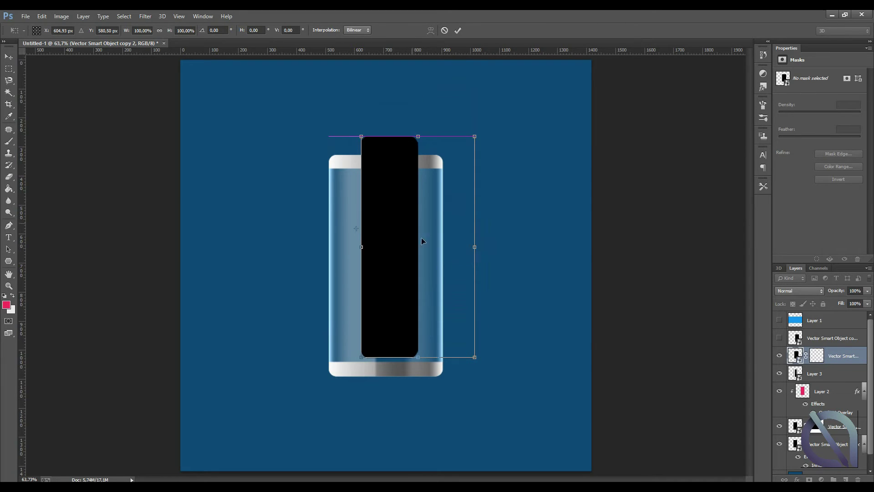
pyautogui.scroll(3, 389, 125)
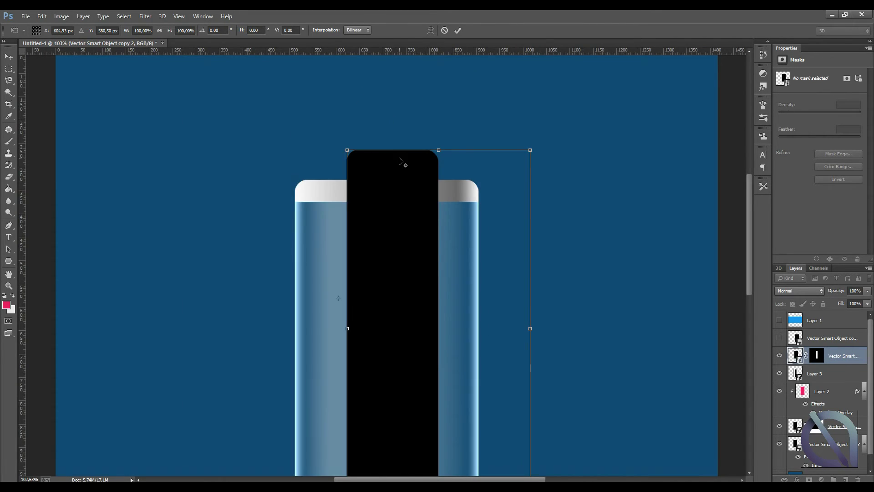
pyautogui.scroll(2, 402, 161)
pyautogui.scroll(1, 402, 162)
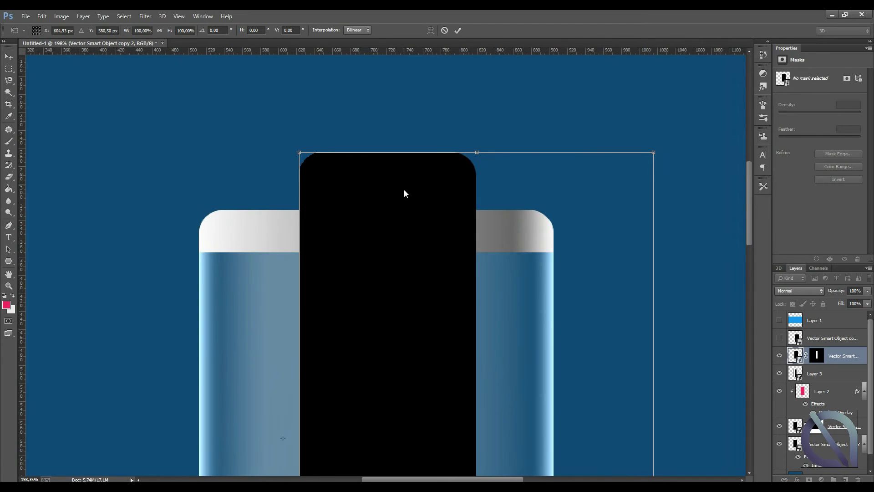
pyautogui.moveTo(402, 194); pyautogui.dragTo(402, 193)
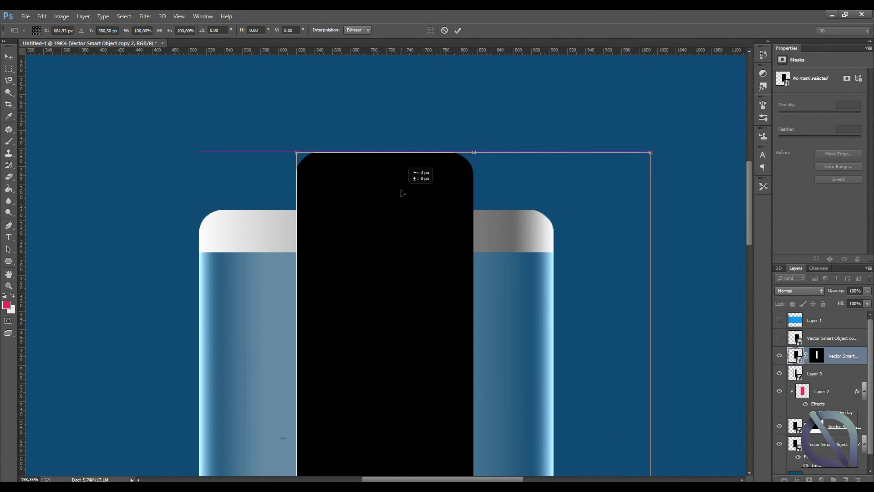
pyautogui.press('Return')
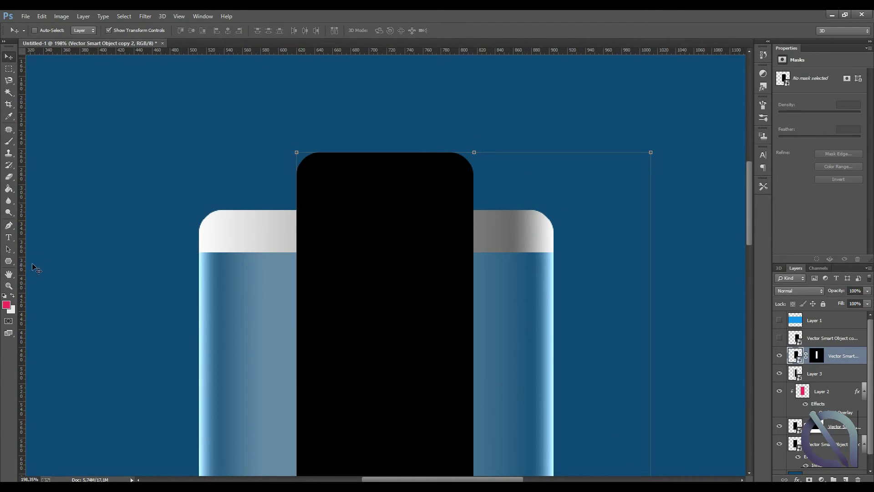
pyautogui.moveTo(392, 207); pyautogui.dragTo(408, 214)
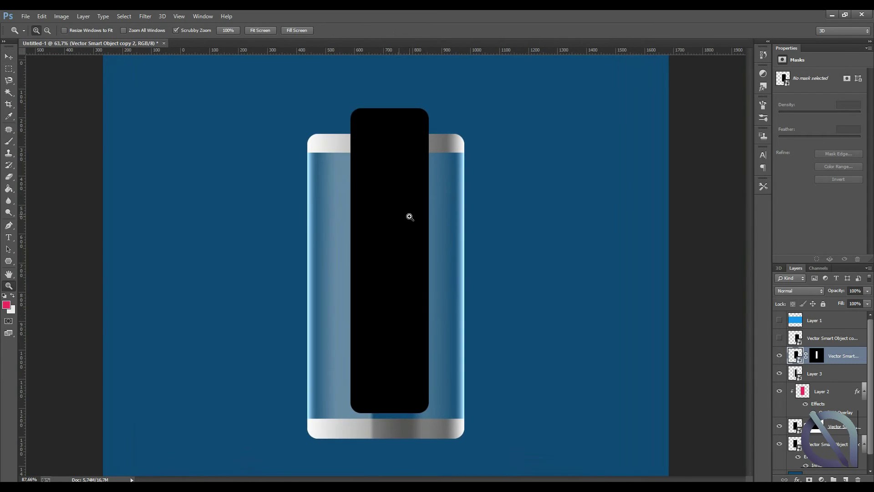
# - Paint black on the bar's mask over the battery body, leaving a small cap on top
pyautogui.hotkey('ctrl', '\\')
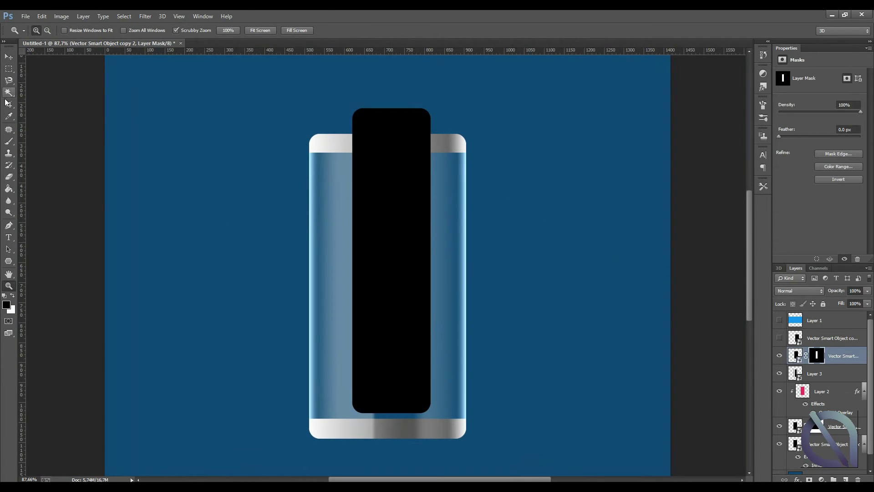
pyautogui.click(9, 68)
pyautogui.moveTo(293, 429); pyautogui.dragTo(524, 144)
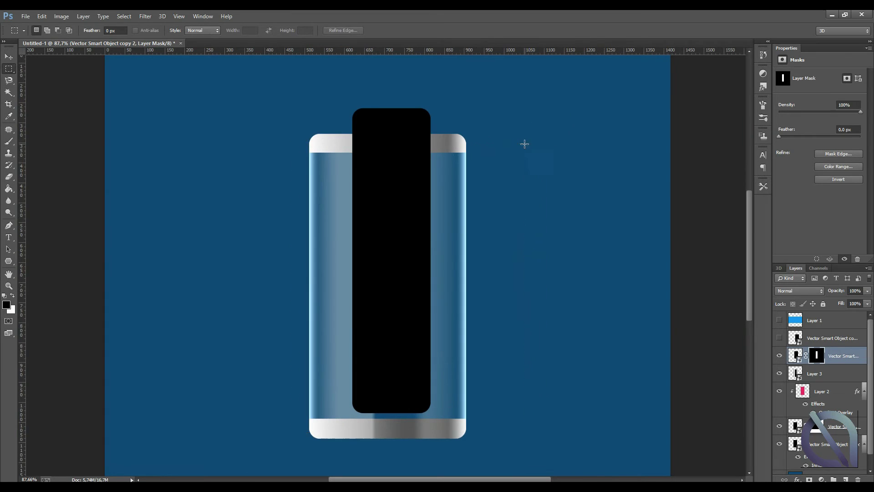
pyautogui.click(9, 142)
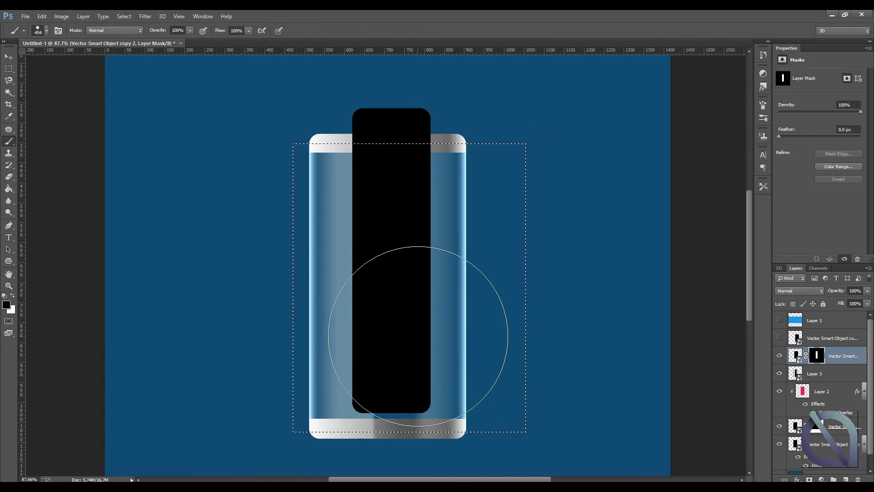
pyautogui.moveTo(416, 370)
pyautogui.mouseDown()
pyautogui.moveTo(368, 344)
pyautogui.moveTo(439, 224)
pyautogui.mouseUp()
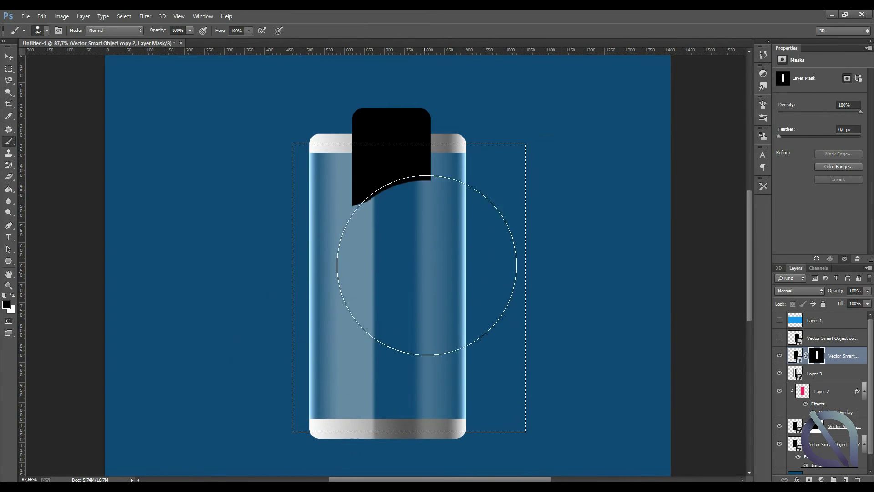
pyautogui.click(9, 68)
pyautogui.rightClick(462, 182)
pyautogui.click(468, 185)
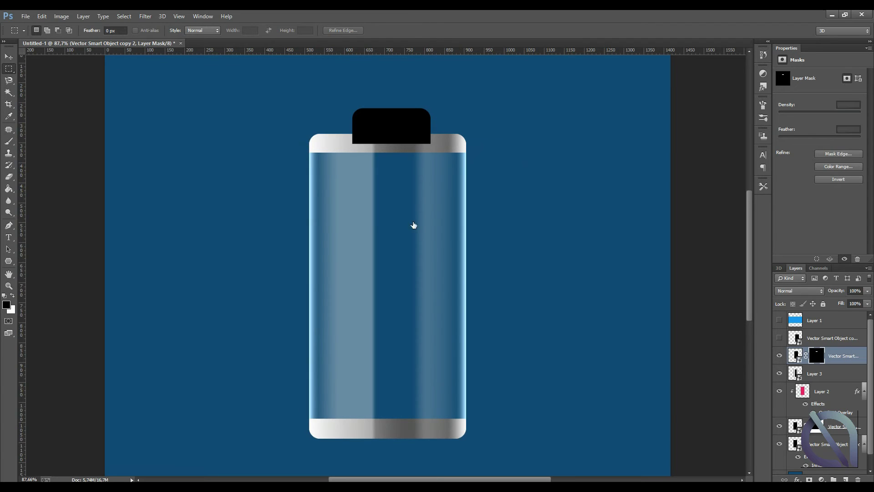
# - Move the black cap layer beneath the battery layers
pyautogui.hotkey('ctrl', '2')
pyautogui.press('v')
pyautogui.moveTo(849, 359); pyautogui.dragTo(845, 452)
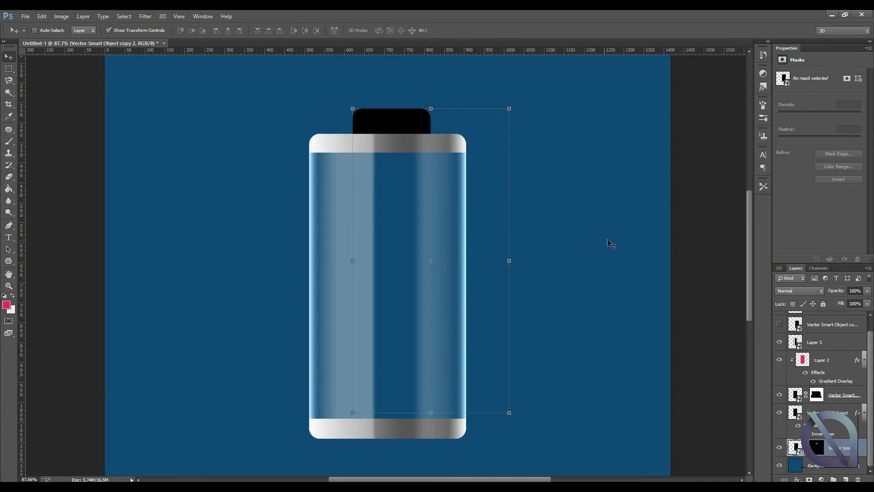
# - Duplicate the silver bands Layer 2
pyautogui.scroll(1, 827, 433)
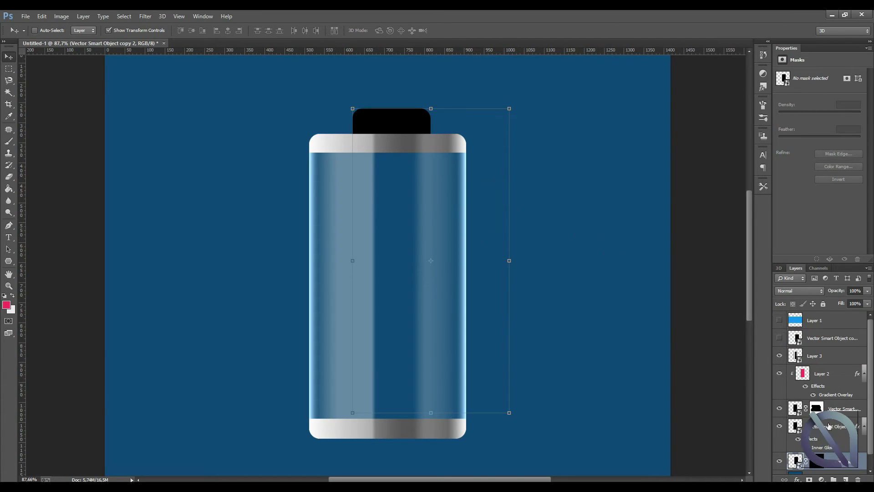
pyautogui.click(822, 356)
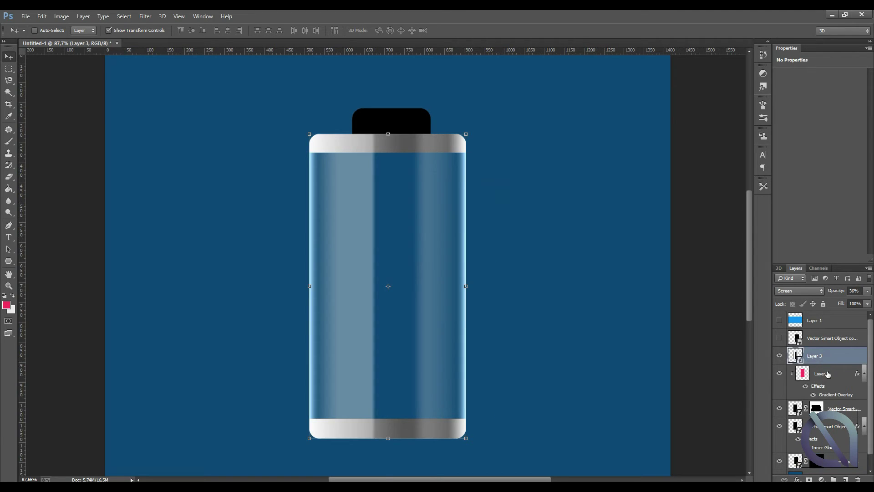
pyautogui.click(827, 374)
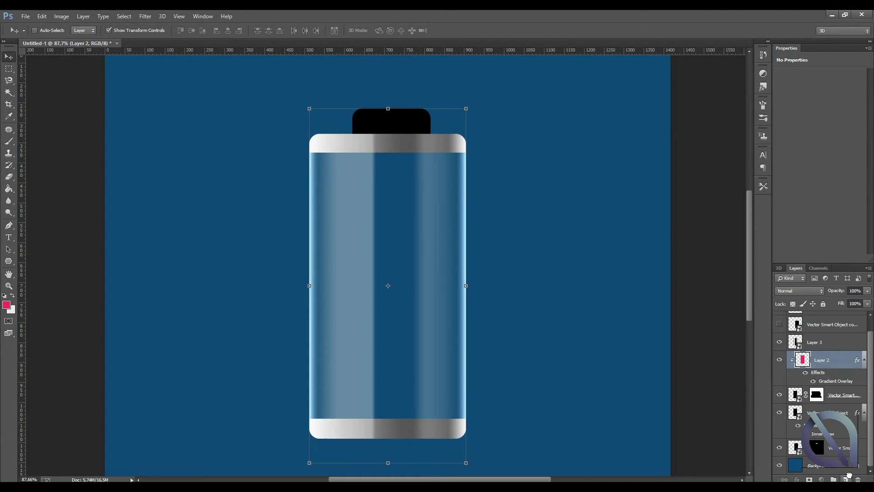
pyautogui.moveTo(828, 375)
pyautogui.mouseDown()
pyautogui.moveTo(832, 475)
pyautogui.moveTo(832, 460)
pyautogui.mouseUp()
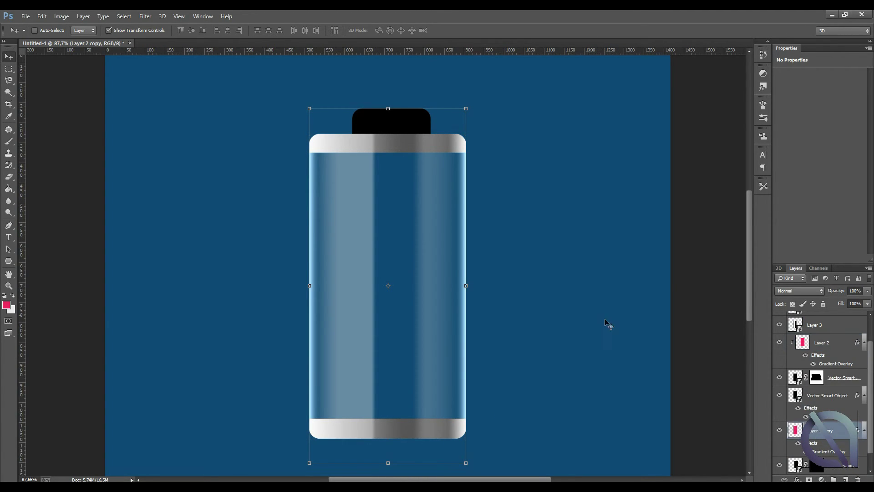
# - Narrow the Layer 2 copy to 118 px, raise it above the battery, and clip it
pyautogui.moveTo(467, 286); pyautogui.dragTo(430, 263)
pyautogui.moveTo(310, 285); pyautogui.dragTo(353, 257)
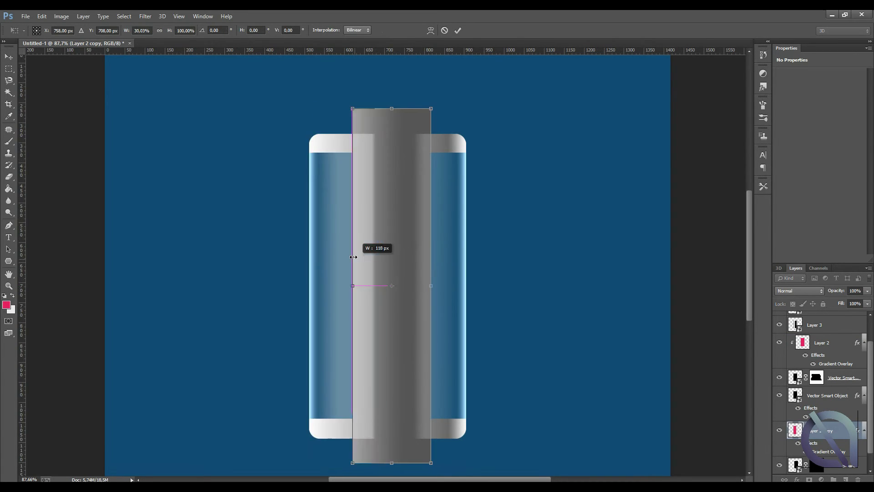
pyautogui.moveTo(391, 178); pyautogui.dragTo(395, 116)
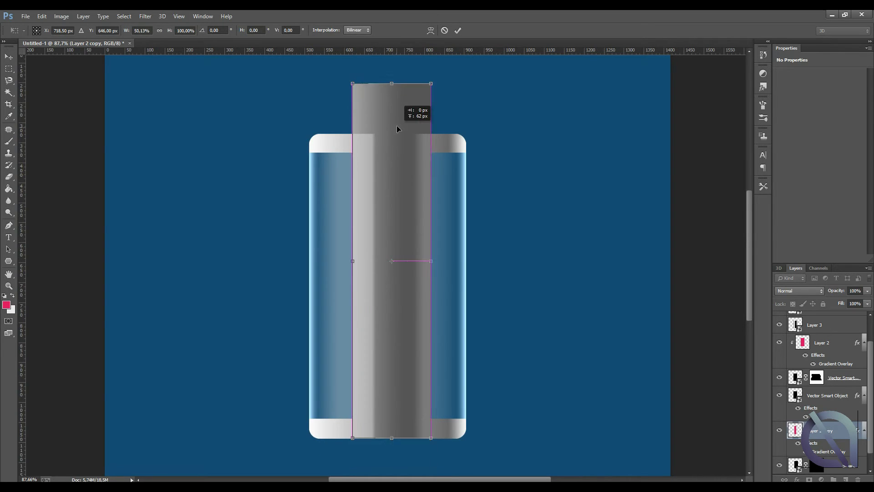
pyautogui.press('Return')
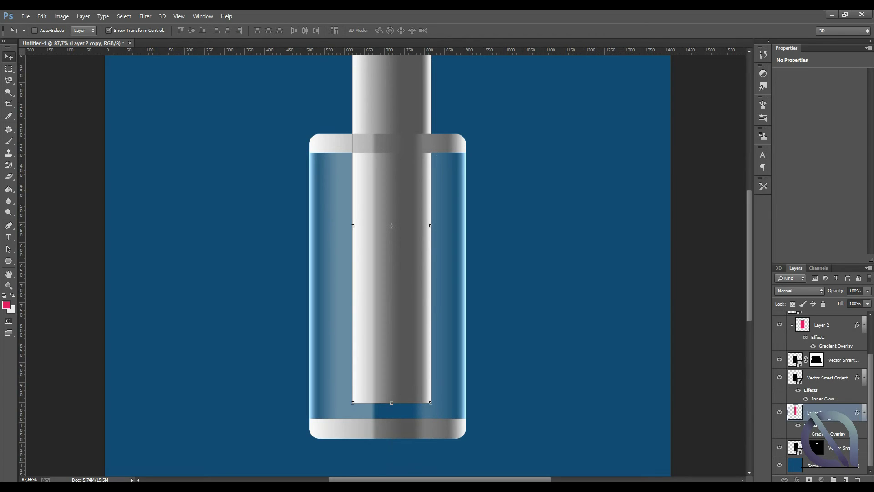
pyautogui.rightClick(828, 420)
pyautogui.click(801, 163)
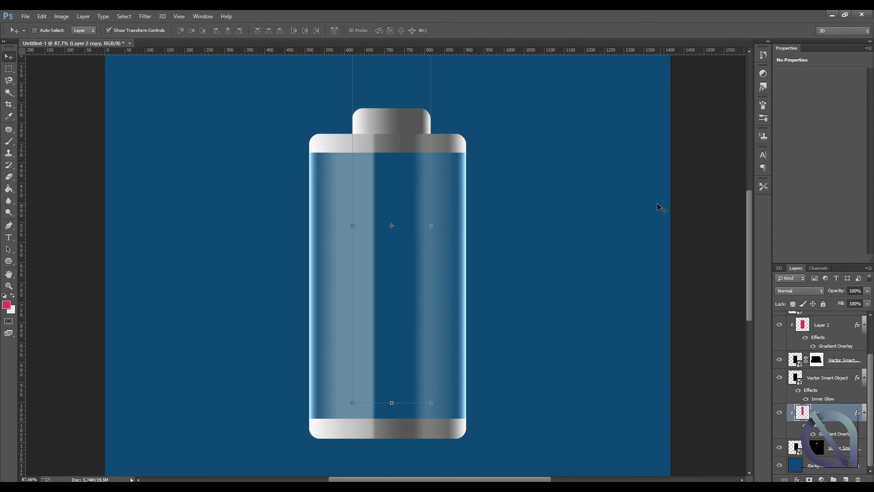
pyautogui.click(9, 286)
pyautogui.moveTo(370, 98); pyautogui.dragTo(425, 107)
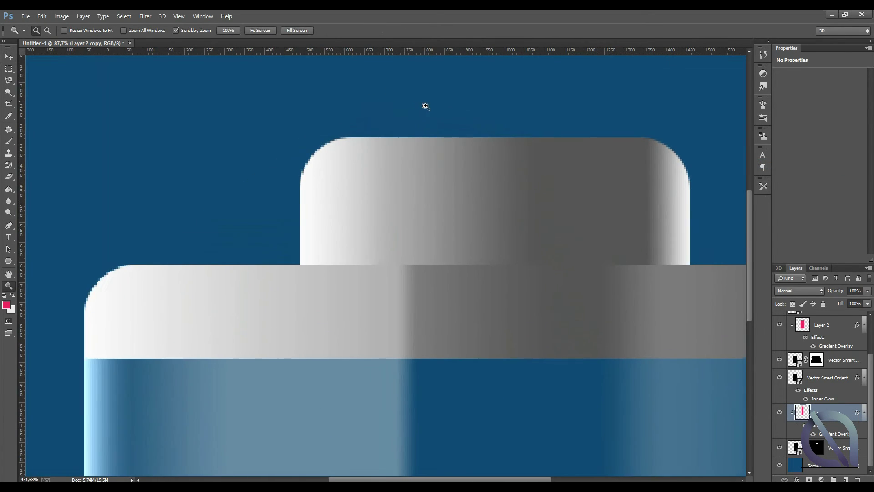
pyautogui.rightClick(362, 182)
pyautogui.click(362, 181)
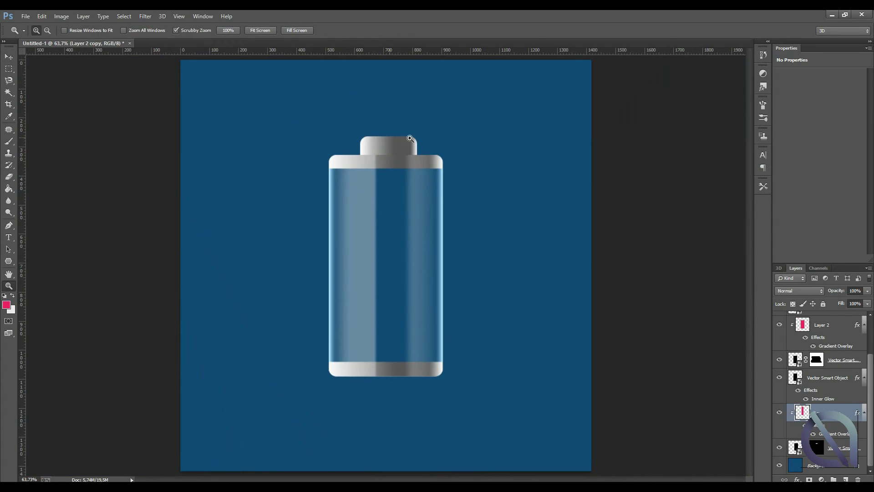
pyautogui.moveTo(378, 137); pyautogui.dragTo(410, 138)
pyautogui.click(10, 58)
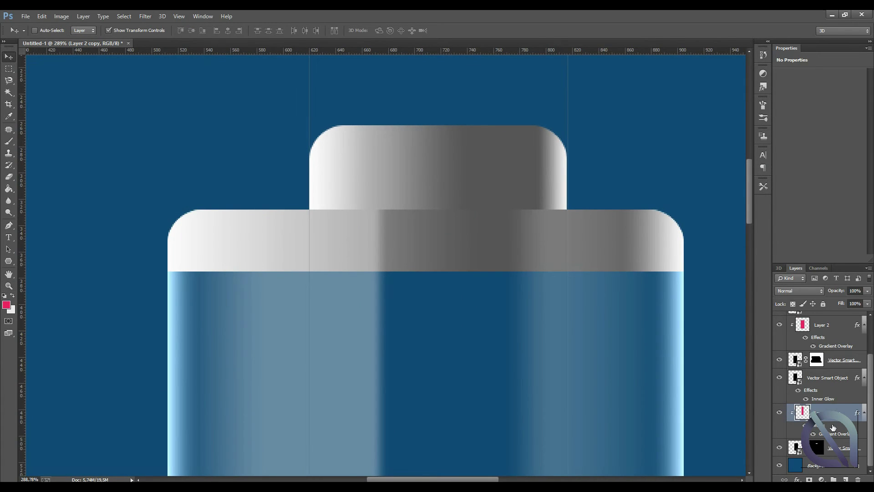
pyautogui.click(820, 447)
pyautogui.scroll(-5, 326, 237)
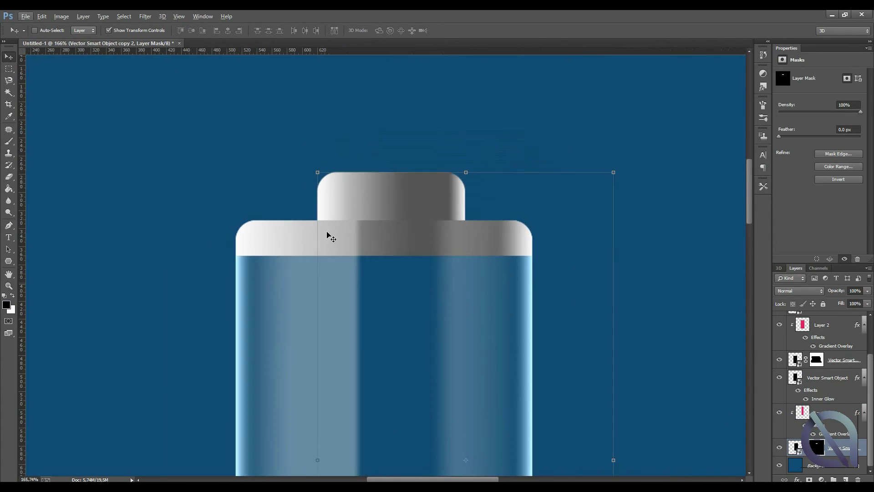
pyautogui.click(10, 142)
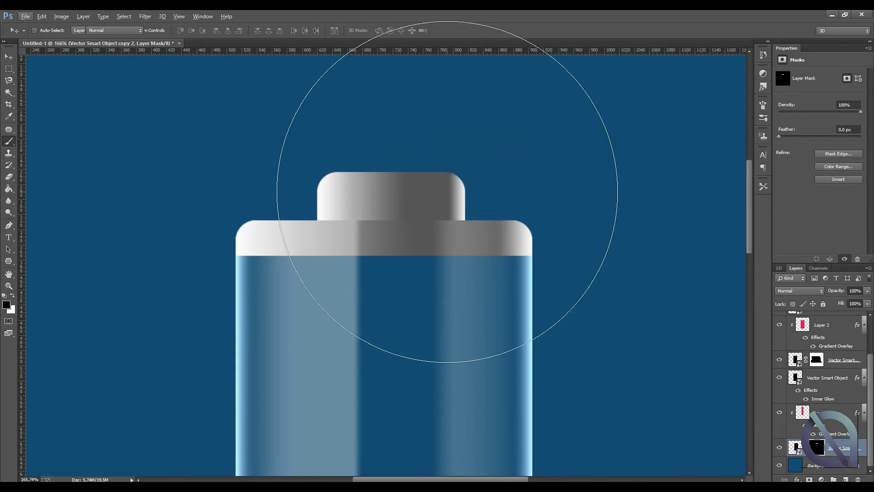
pyautogui.click(45, 32)
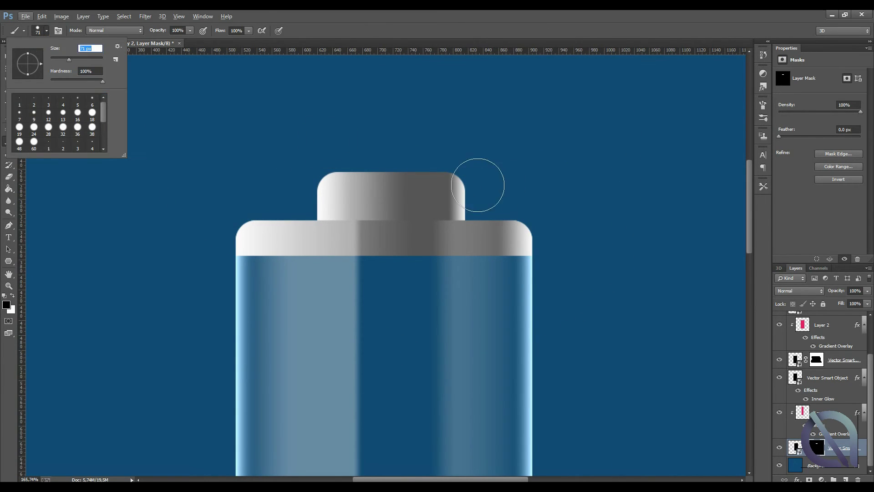
pyautogui.moveTo(478, 185); pyautogui.dragTo(456, 184)
pyautogui.hotkey('ctrl', 'alt', 'z')
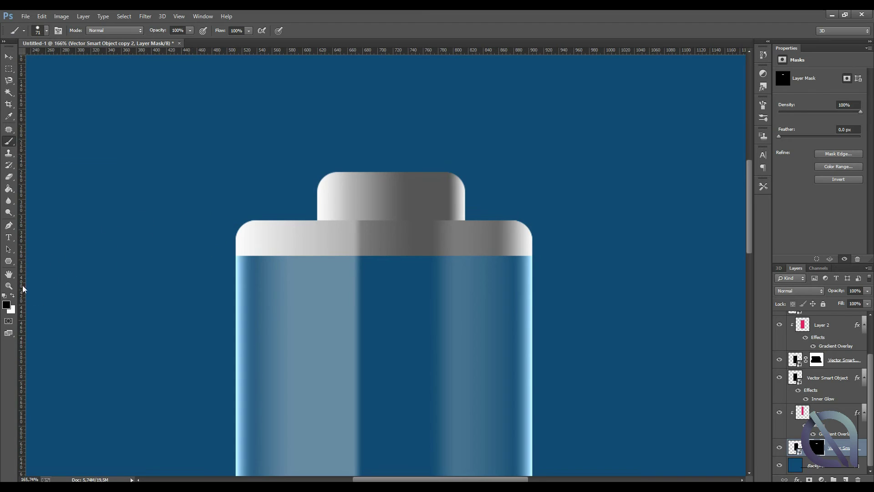
# - Paint on the cap's layer mask and scale the mask down around the cap
pyautogui.moveTo(443, 175)
pyautogui.mouseDown()
pyautogui.moveTo(634, 172)
pyautogui.moveTo(545, 201)
pyautogui.moveTo(308, 120)
pyautogui.mouseUp()
pyautogui.click(9, 57)
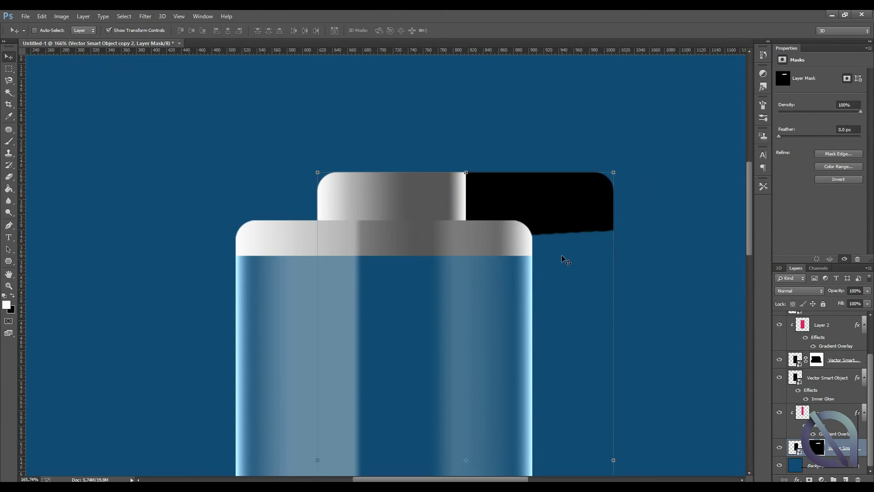
pyautogui.scroll(-2, 574, 227)
pyautogui.moveTo(613, 136)
pyautogui.mouseDown()
pyautogui.moveTo(548, 199)
pyautogui.moveTo(509, 266)
pyautogui.moveTo(346, 120)
pyautogui.mouseUp()
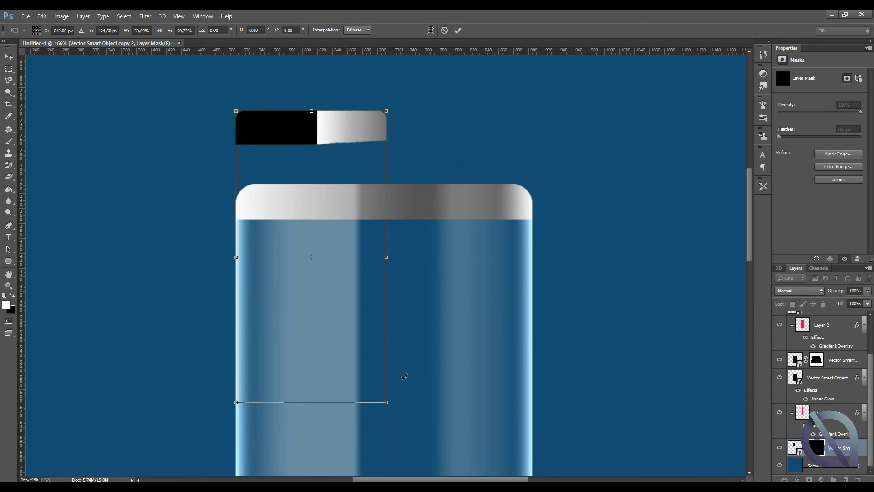
pyautogui.scroll(-2, 430, 317)
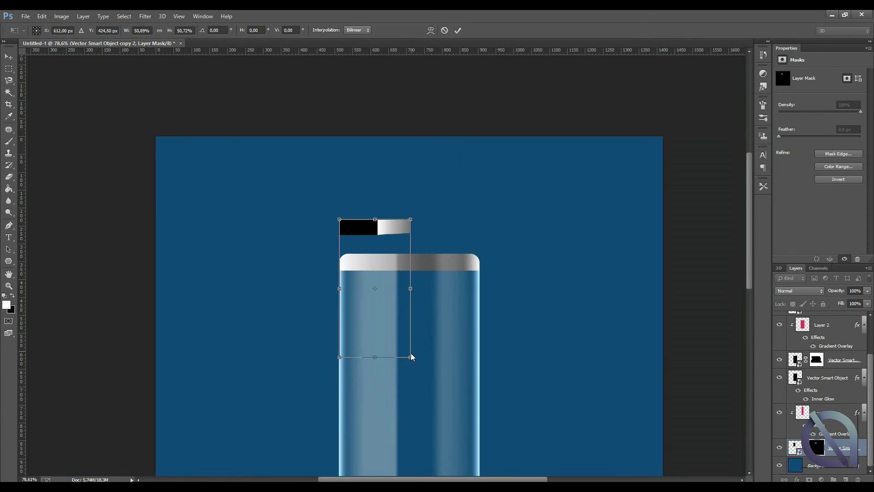
pyautogui.moveTo(410, 357); pyautogui.dragTo(483, 470)
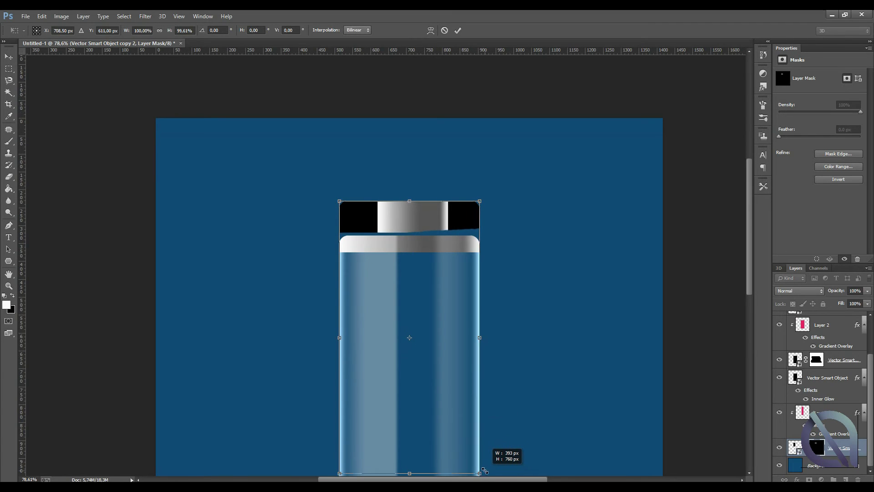
pyautogui.moveTo(481, 200)
pyautogui.mouseDown()
pyautogui.moveTo(428, 269)
pyautogui.moveTo(430, 230)
pyautogui.mouseUp()
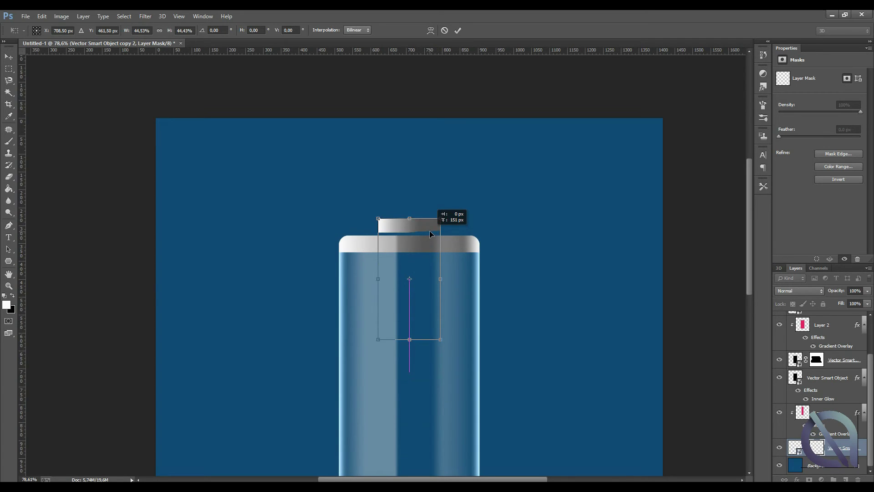
pyautogui.scroll(5, 411, 204)
pyautogui.hotkey('alt', 'space')
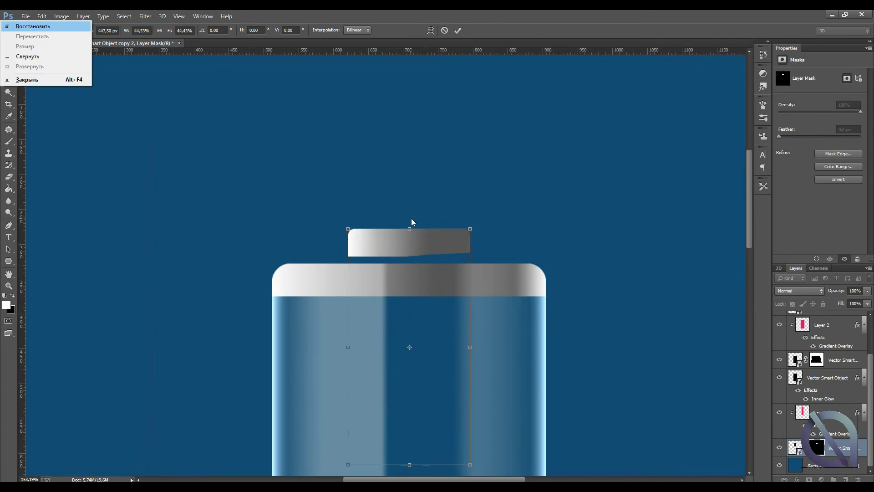
pyautogui.press('Escape')
pyautogui.press('Return')
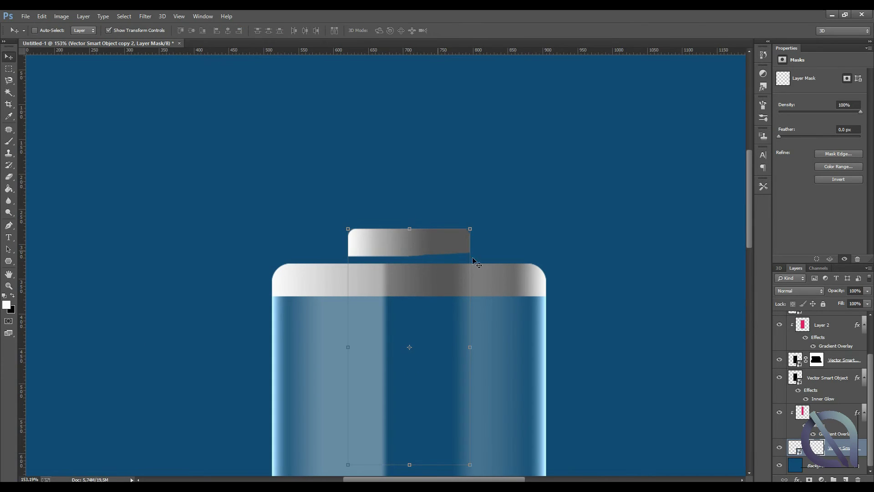
# - Paint white on the mask to restore the cap down to the battery lid
pyautogui.press('b')
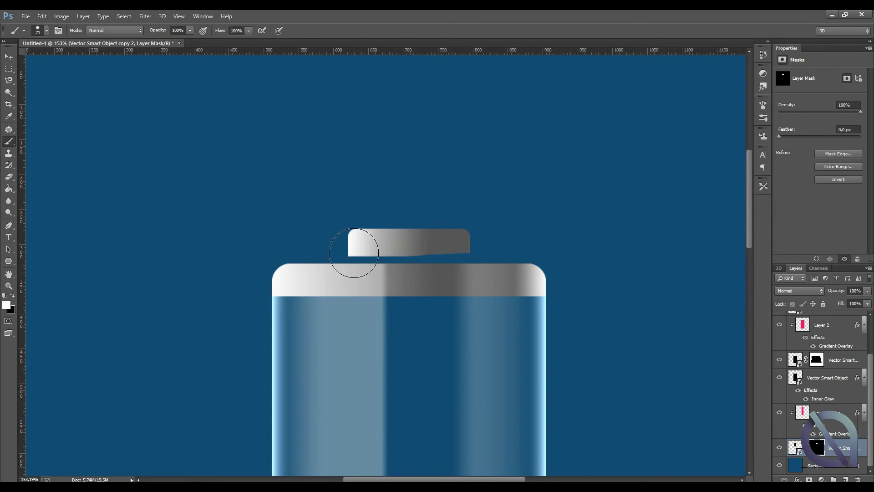
pyautogui.moveTo(339, 255); pyautogui.dragTo(453, 253)
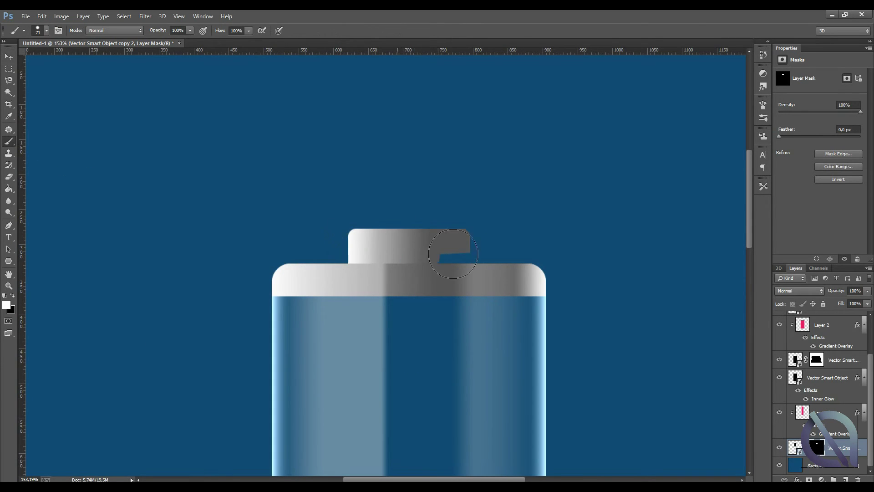
pyautogui.click(10, 58)
# - Narrow the Layer 2 copy silver column to the cap's width
pyautogui.click(826, 412)
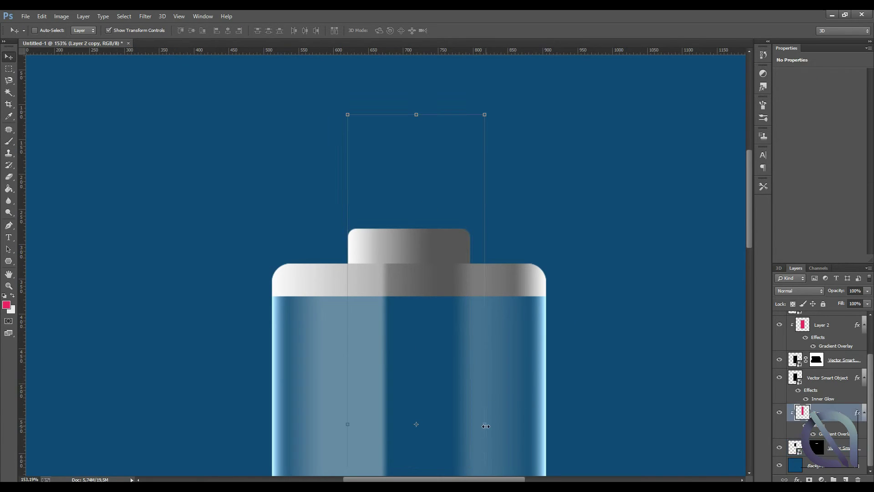
pyautogui.moveTo(486, 426); pyautogui.dragTo(471, 285)
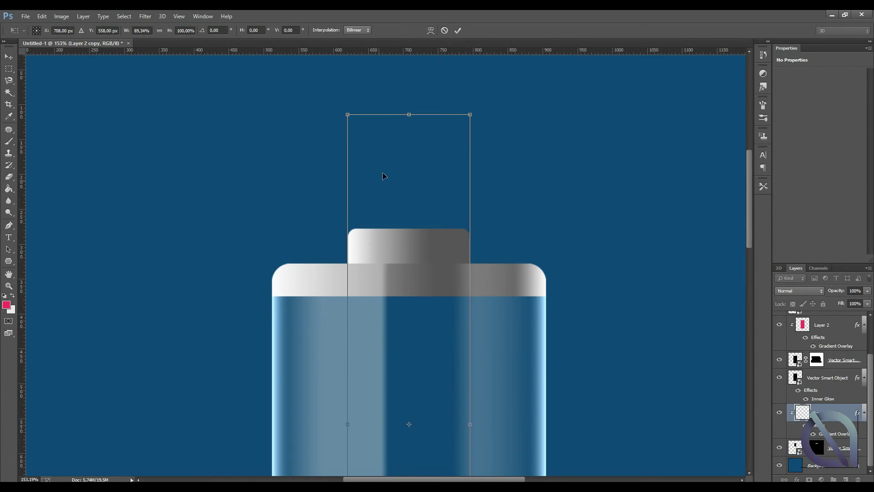
pyautogui.press('Return')
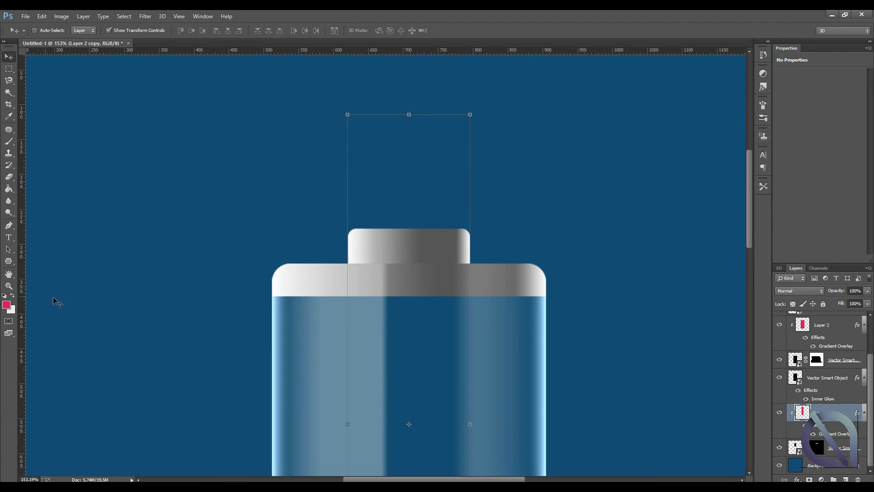
# - Show and select the black rounded Vector Smart Object copy layer
pyautogui.press('z')
pyautogui.moveTo(378, 217)
pyautogui.mouseDown()
pyautogui.moveTo(357, 271)
pyautogui.moveTo(437, 227)
pyautogui.mouseUp()
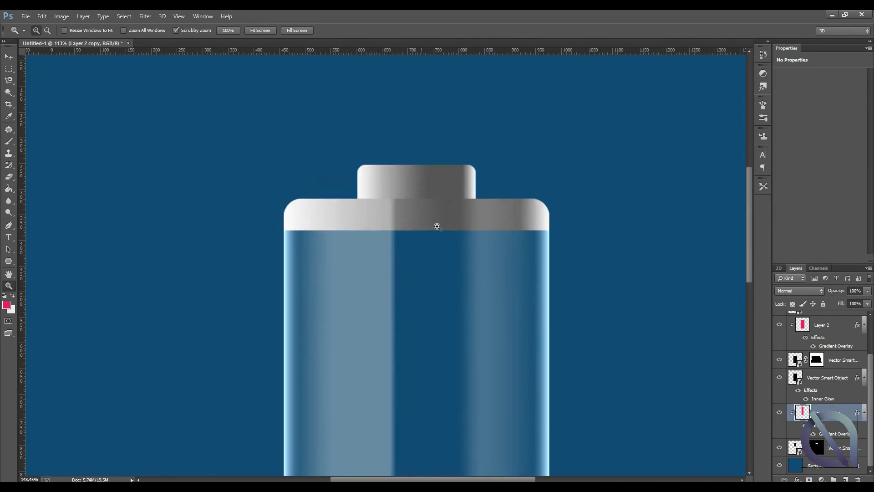
pyautogui.rightClick(379, 249)
pyautogui.click(402, 251)
pyautogui.moveTo(413, 316)
pyautogui.mouseDown()
pyautogui.moveTo(448, 324)
pyautogui.moveTo(429, 297)
pyautogui.mouseUp()
pyautogui.scroll(2, 835, 421)
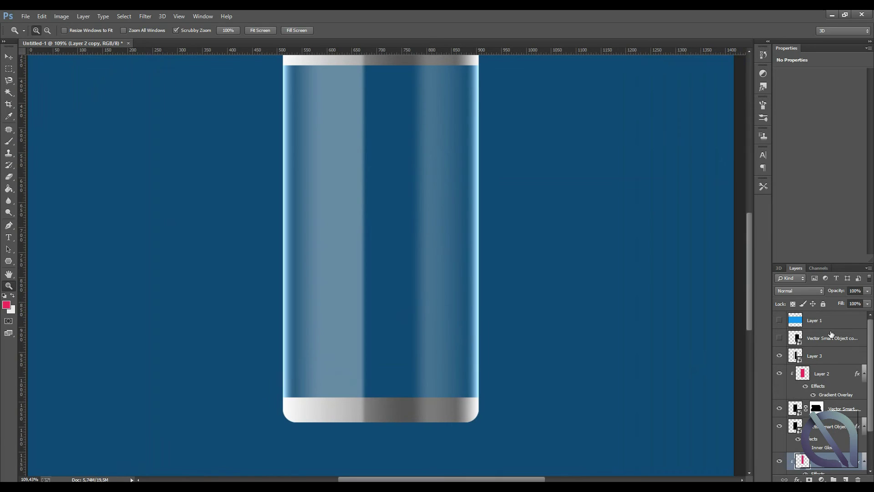
pyautogui.click(832, 335)
pyautogui.click(779, 338)
# - Move the black shape over the battery and scale it to fill the glass body
pyautogui.rightClick(403, 299)
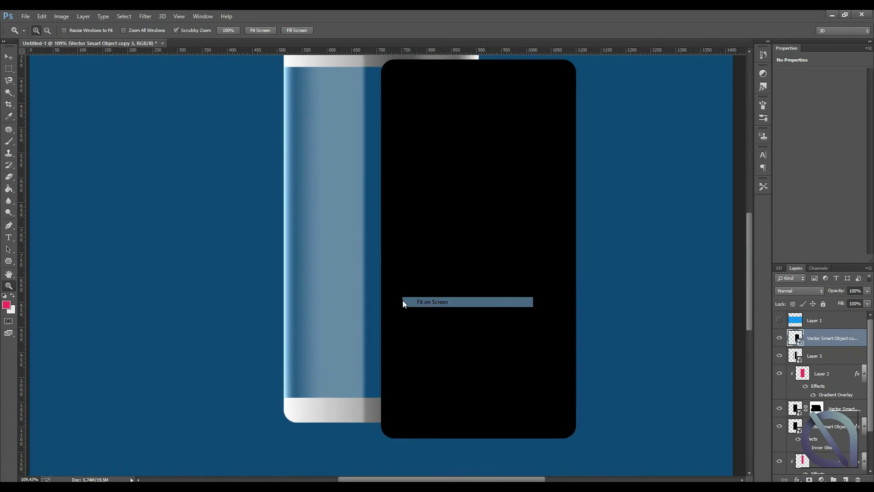
pyautogui.click(432, 301)
pyautogui.press('v')
pyautogui.moveTo(478, 263); pyautogui.dragTo(420, 255)
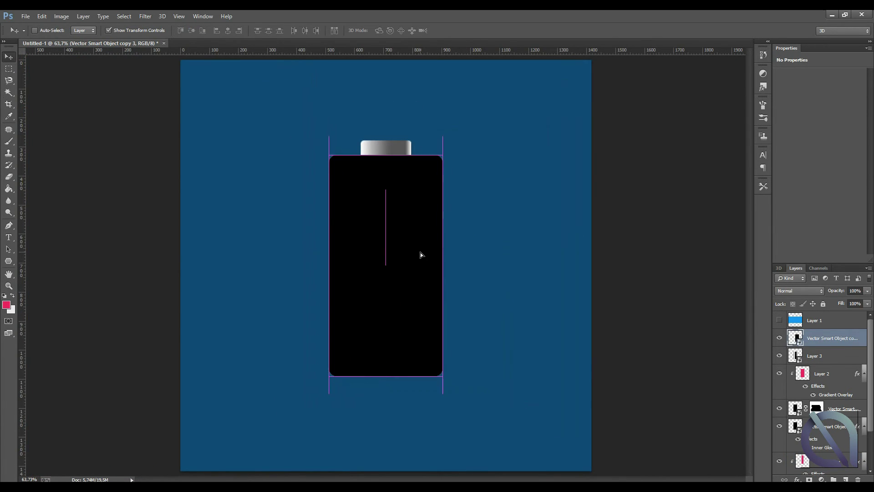
pyautogui.moveTo(441, 156); pyautogui.dragTo(436, 170)
pyautogui.keyDown('alt'); pyautogui.scroll(3, 373, 286); pyautogui.keyUp('alt')
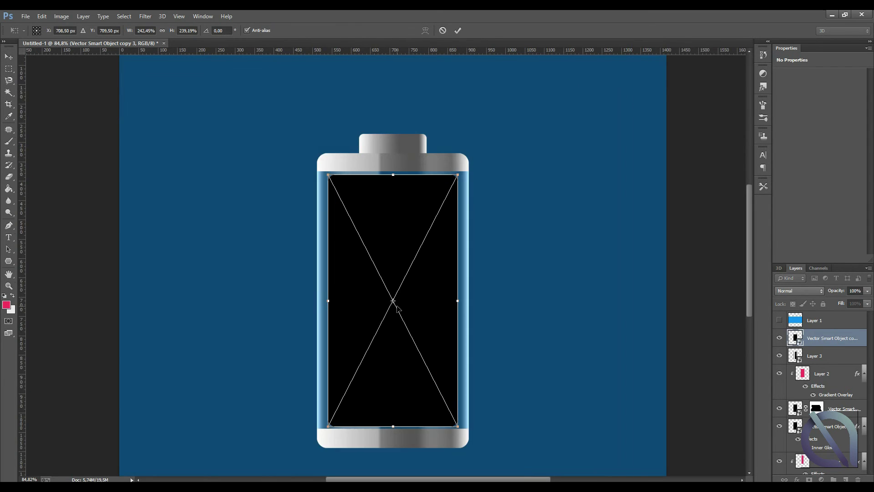
pyautogui.keyDown('alt'); pyautogui.scroll(1, 396, 306); pyautogui.keyUp('alt')
pyautogui.moveTo(464, 169); pyautogui.dragTo(474, 156)
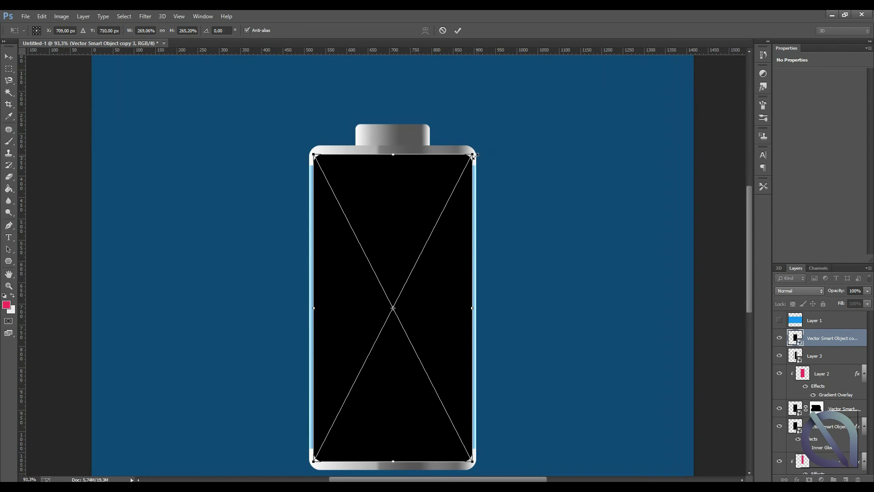
pyautogui.moveTo(432, 265); pyautogui.dragTo(430, 247)
pyautogui.keyDown('alt'); pyautogui.scroll(2, 455, 435); pyautogui.keyUp('alt')
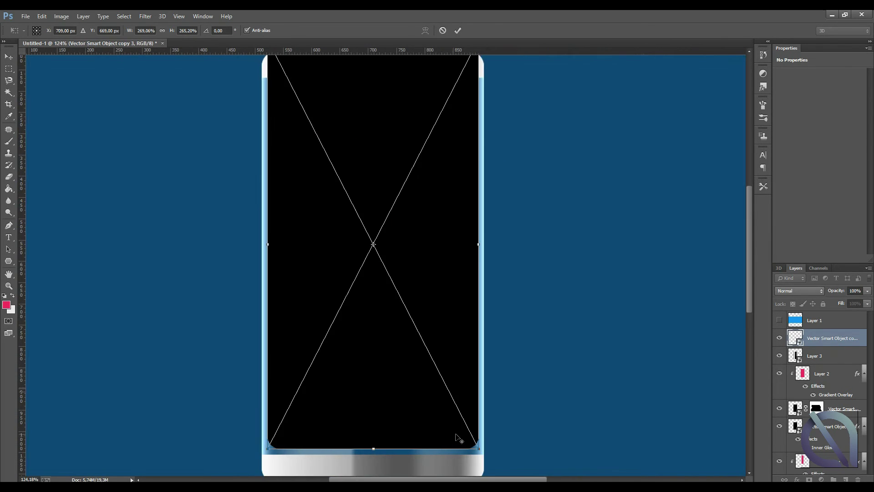
pyautogui.keyDown('alt'); pyautogui.scroll(1, 457, 434); pyautogui.keyUp('alt')
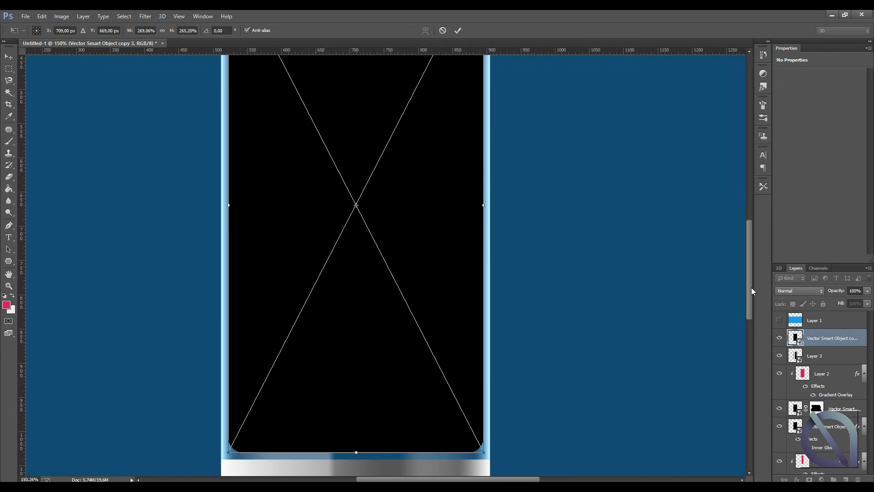
# - Align the black shape's bottom just above the silver band and apply the 269% × 265% scale
pyautogui.moveTo(752, 291); pyautogui.dragTo(753, 312)
pyautogui.keyDown('alt'); pyautogui.scroll(3, 461, 320); pyautogui.keyUp('alt')
pyautogui.keyDown('alt'); pyautogui.scroll(3, 472, 317); pyautogui.keyUp('alt')
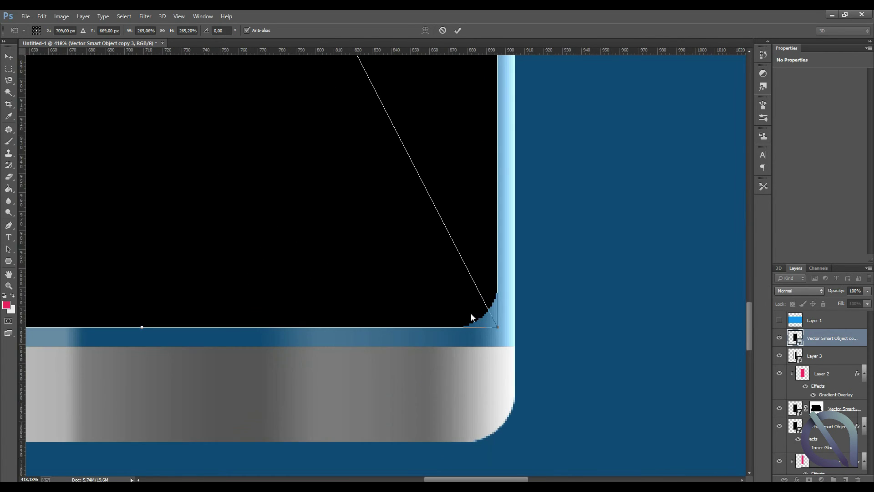
pyautogui.scroll(1, 472, 317)
pyautogui.moveTo(435, 311); pyautogui.dragTo(436, 315)
pyautogui.press('Up')
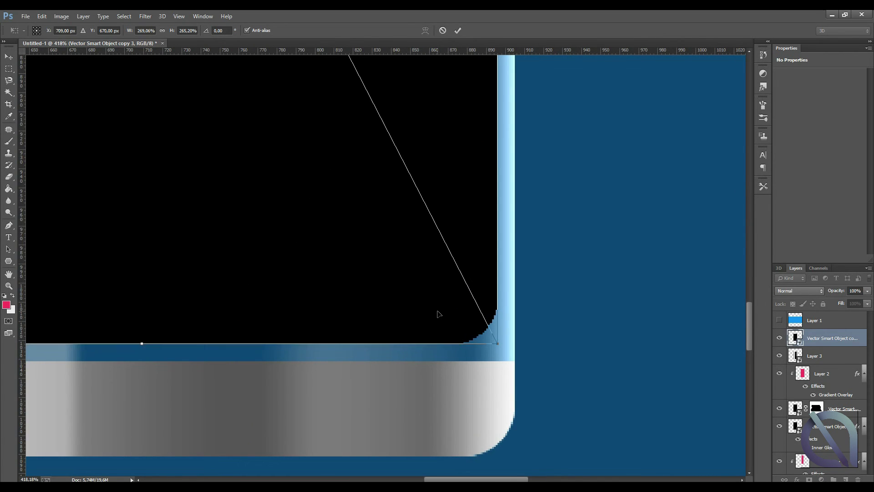
pyautogui.press('Return')
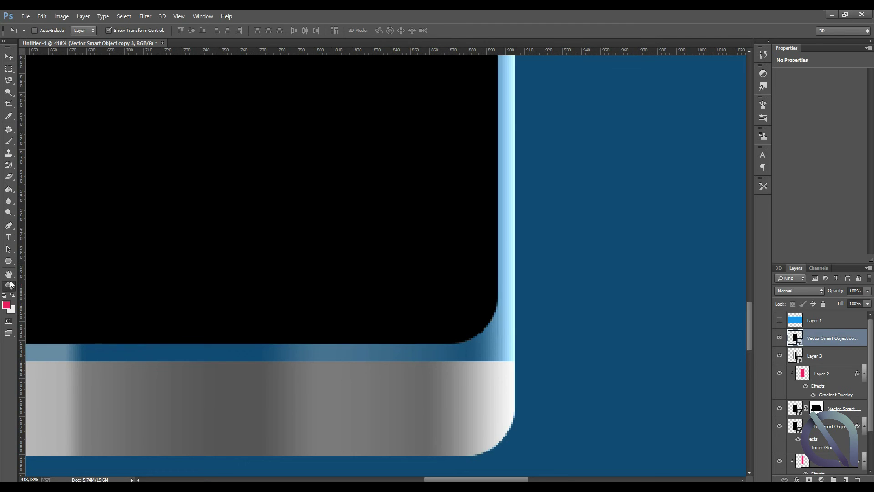
pyautogui.press('z')
pyautogui.rightClick(313, 250)
pyautogui.click(334, 250)
pyautogui.moveTo(306, 253); pyautogui.dragTo(325, 248)
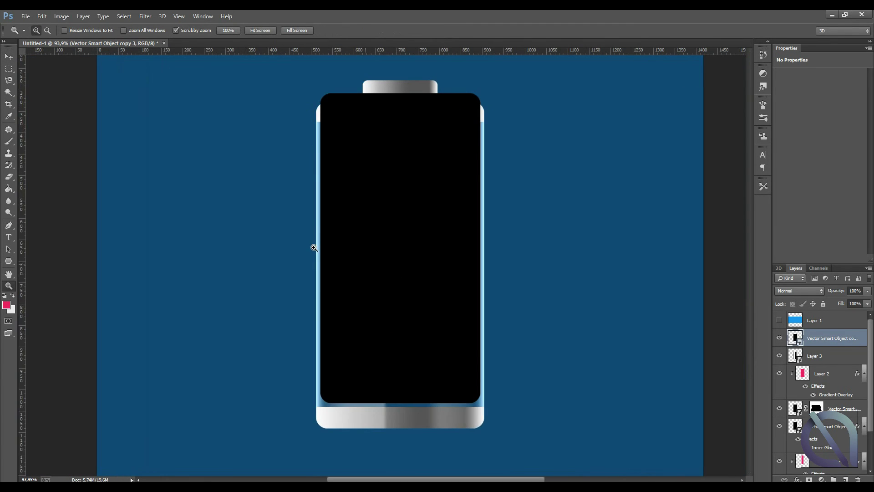
# - Turn the wavy pen path into a selection and mask the black fill to it
pyautogui.scroll(-1, 320, 244)
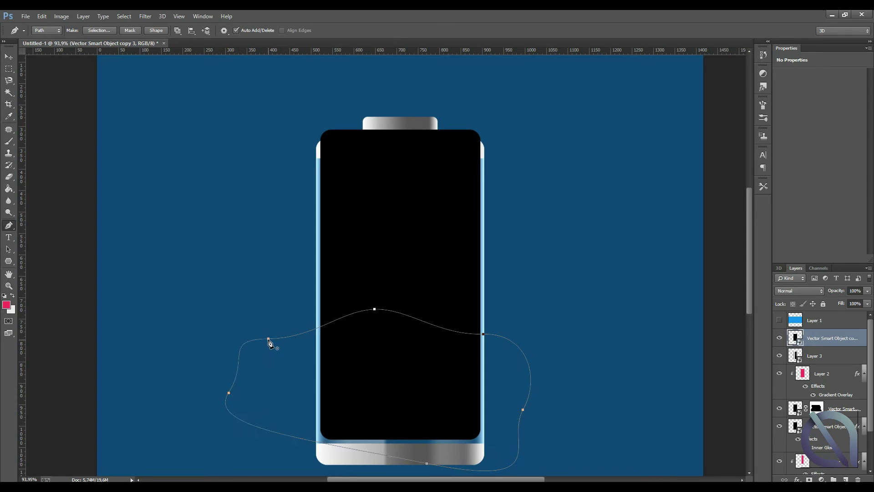
pyautogui.click(97, 30)
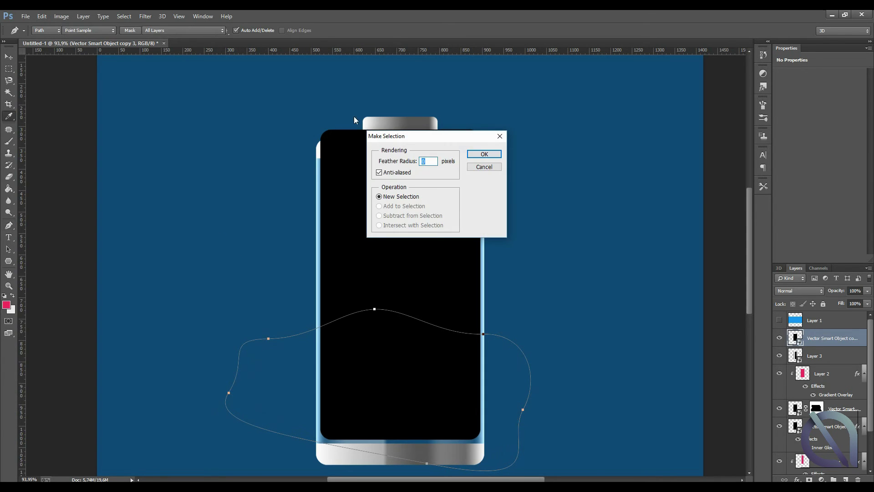
pyautogui.click(484, 155)
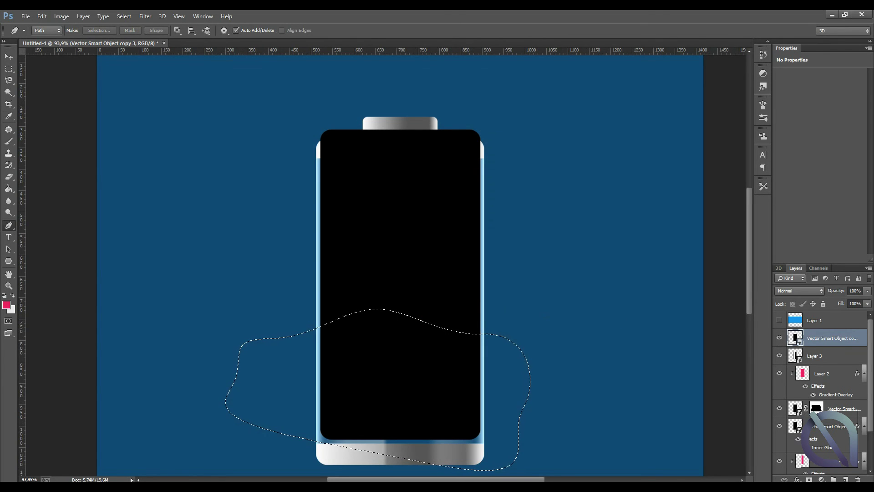
pyautogui.click(810, 479)
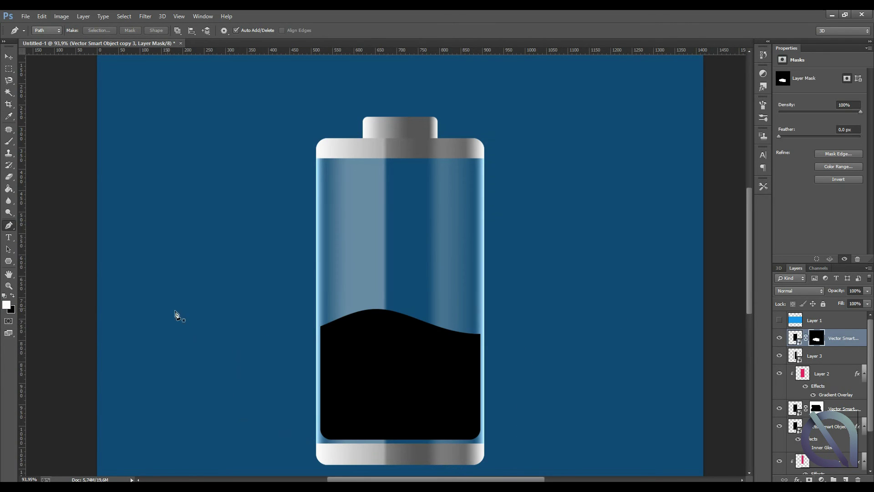
# - Duplicate the wavy black fill layer, placing the copy beside the original
pyautogui.click(9, 286)
pyautogui.moveTo(399, 390); pyautogui.dragTo(408, 390)
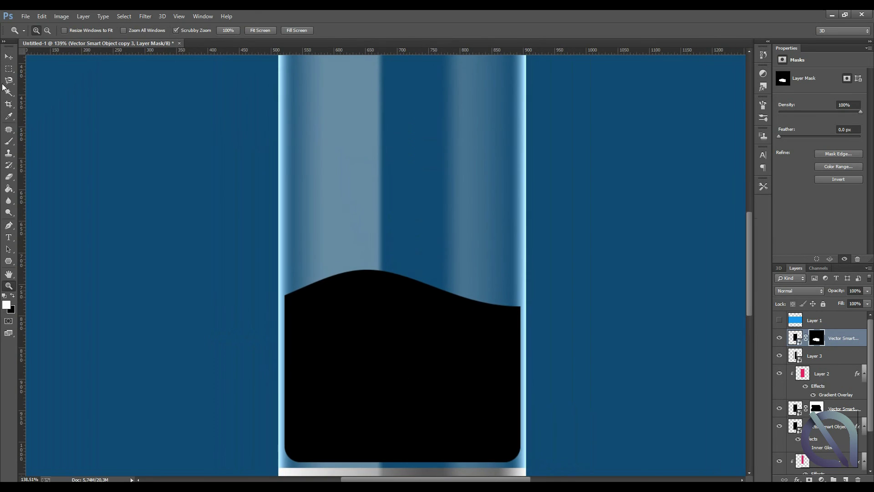
pyautogui.press('v')
pyautogui.click(792, 338)
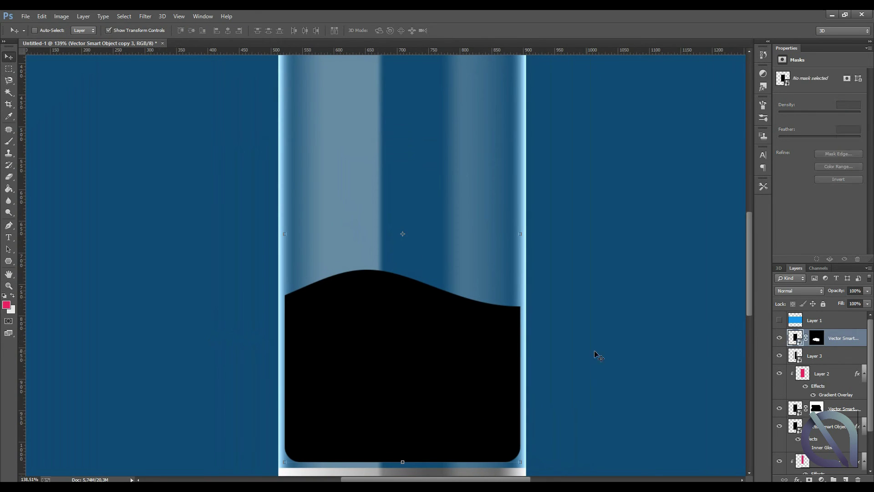
pyautogui.moveTo(434, 327); pyautogui.dragTo(677, 328)
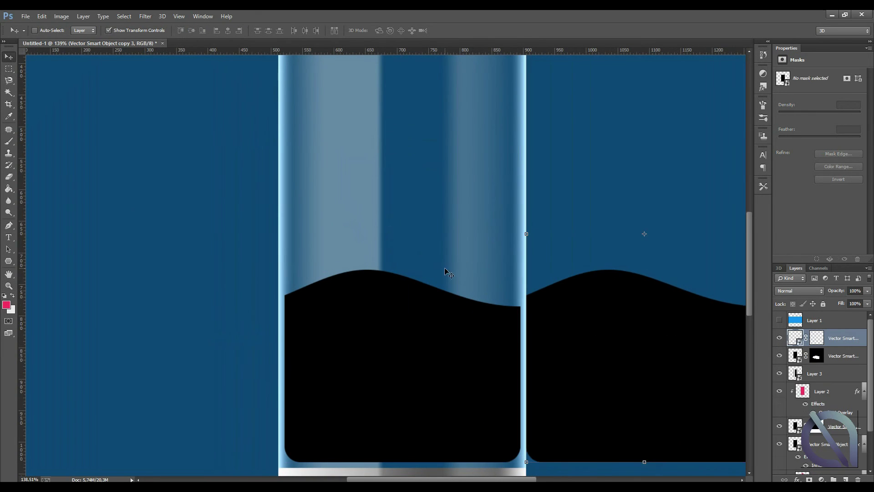
pyautogui.hscroll(3, 478, 301)
pyautogui.hotkey('ctrl', 't')
# - Flip the wave copy horizontally, narrow it to about 70%, and lower it over the fill
pyautogui.rightClick(634, 250)
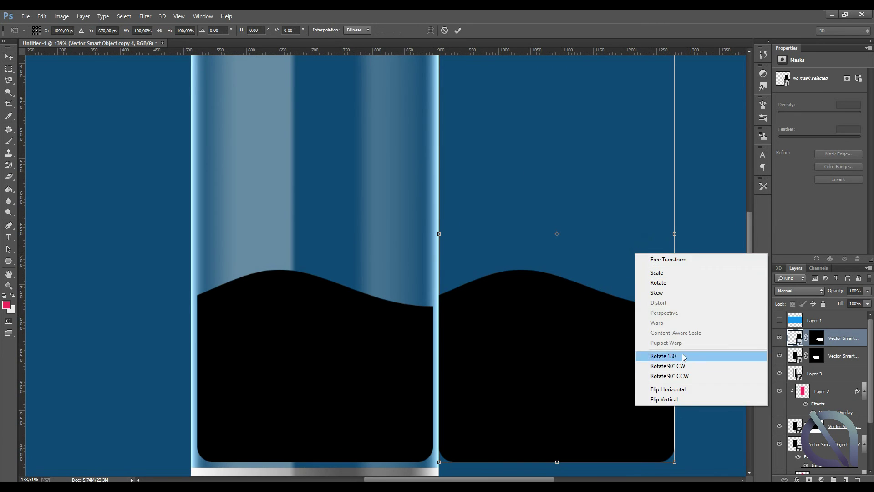
pyautogui.click(660, 390)
pyautogui.moveTo(442, 374); pyautogui.dragTo(418, 385)
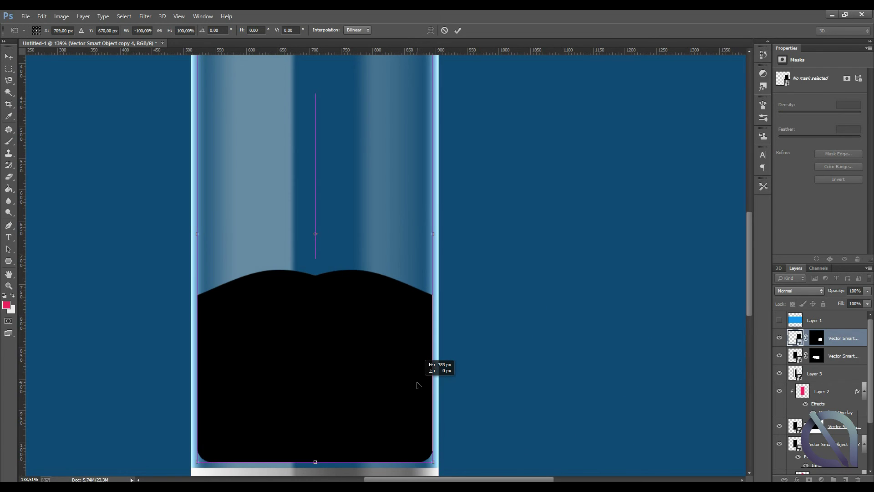
pyautogui.moveTo(197, 234); pyautogui.dragTo(266, 232)
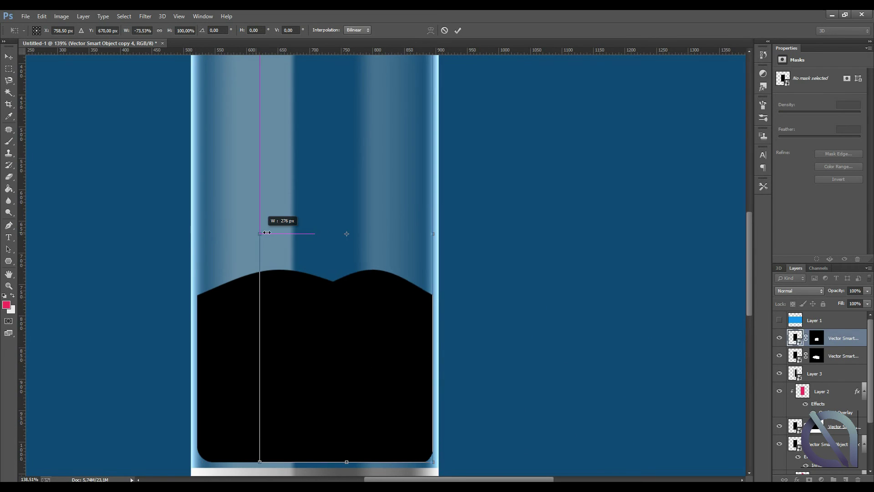
pyautogui.moveTo(350, 462); pyautogui.dragTo(349, 391)
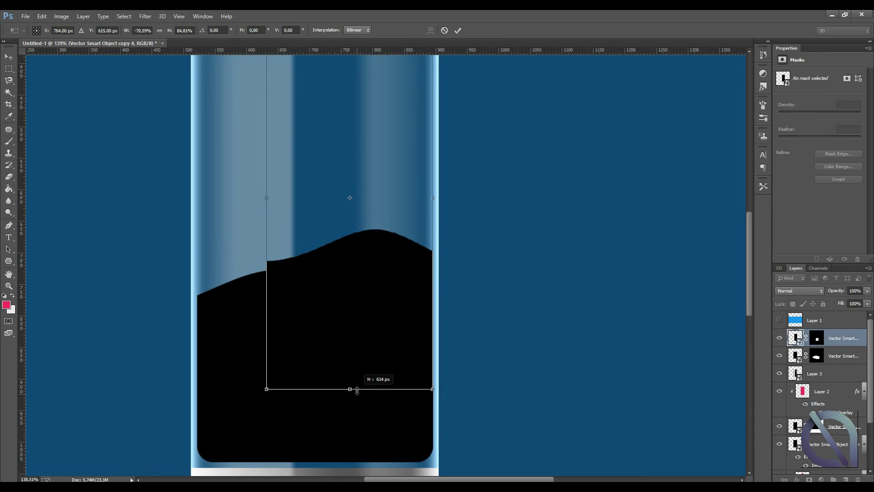
pyautogui.moveTo(397, 327); pyautogui.dragTo(401, 364)
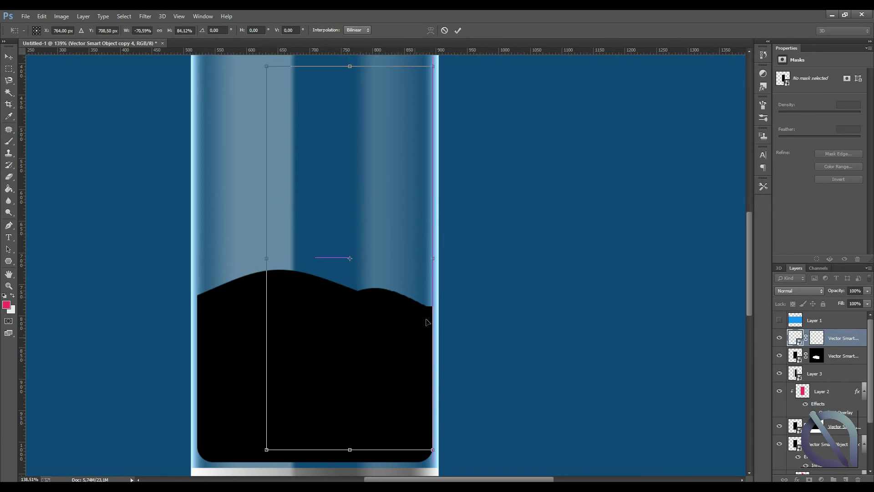
pyautogui.scroll(2, 428, 323)
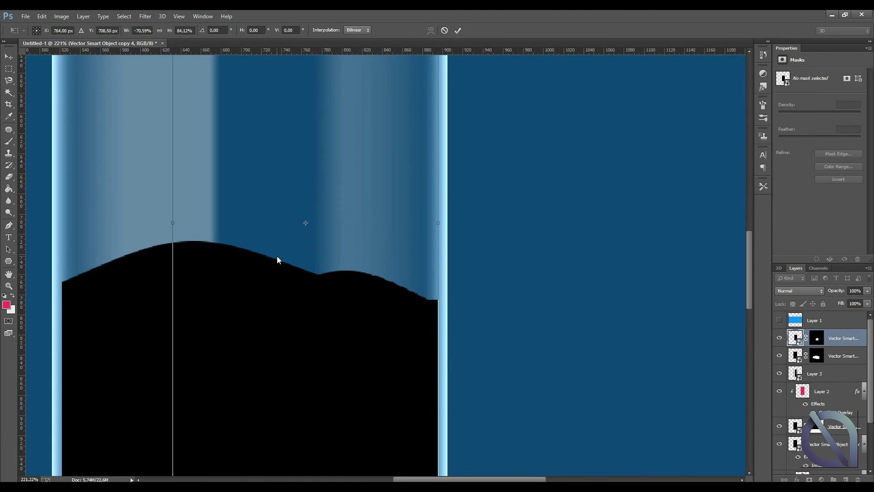
pyautogui.press('Return')
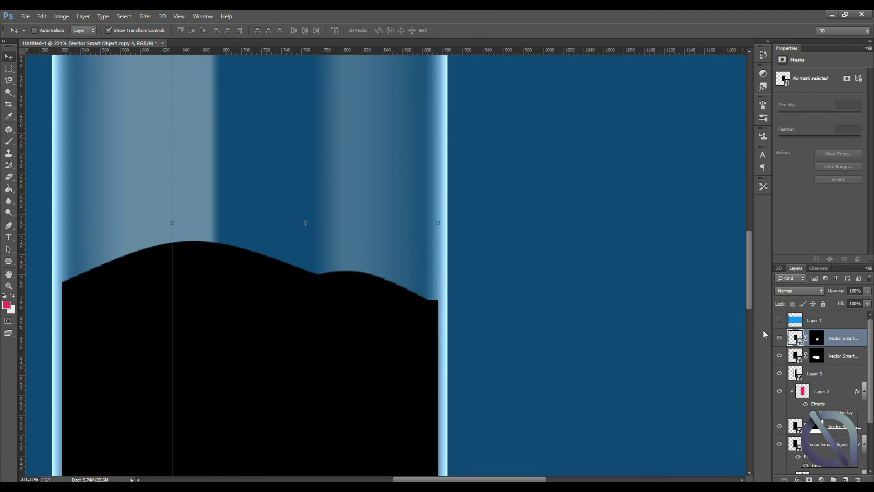
# - Add an orange #ff9000 Color Overlay layer style to the wave copy
pyautogui.rightClick(841, 340)
pyautogui.click(679, 190)
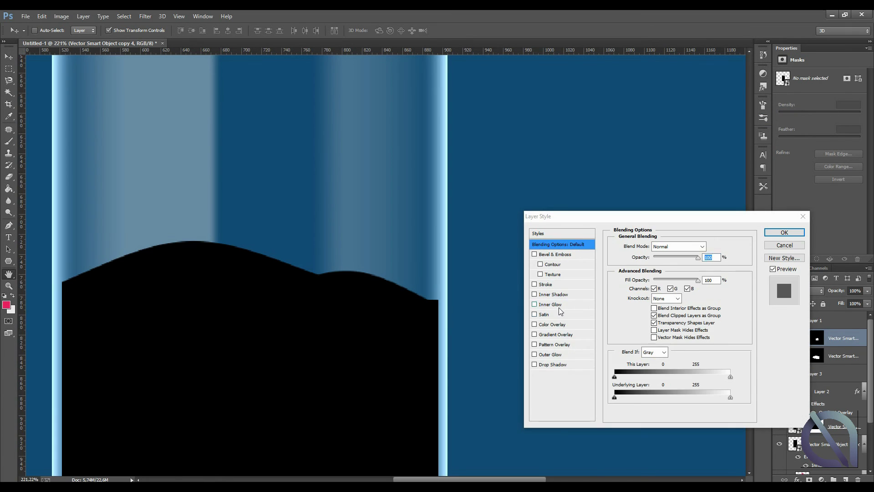
pyautogui.click(552, 324)
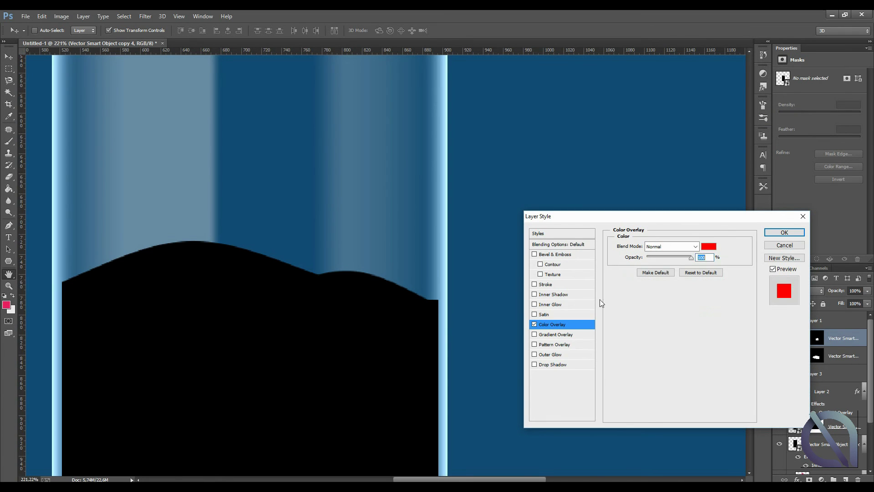
pyautogui.click(707, 246)
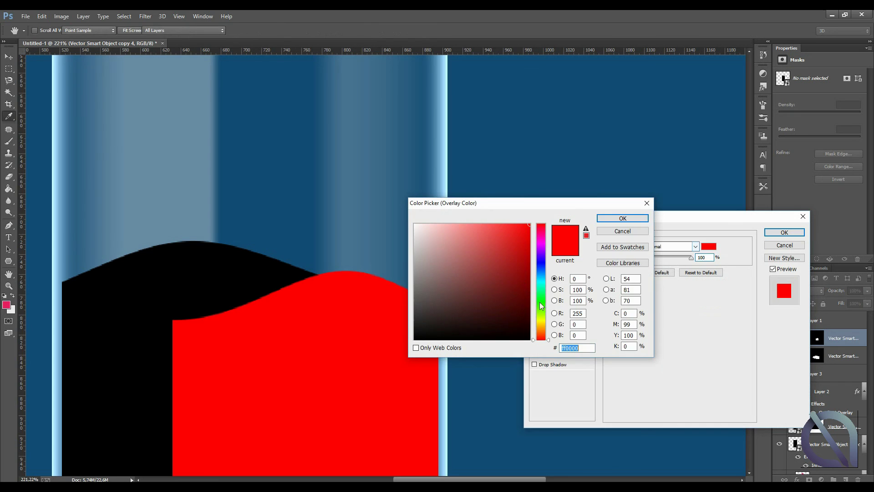
pyautogui.click(542, 326)
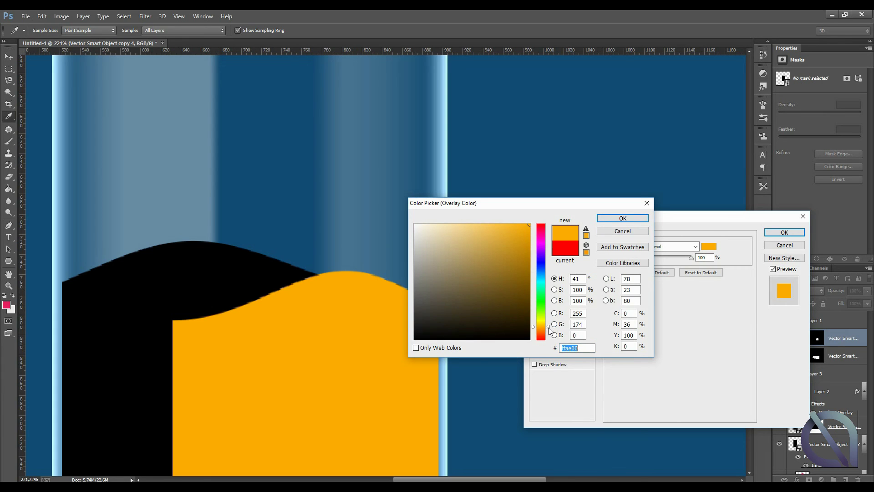
pyautogui.moveTo(548, 327); pyautogui.dragTo(548, 329)
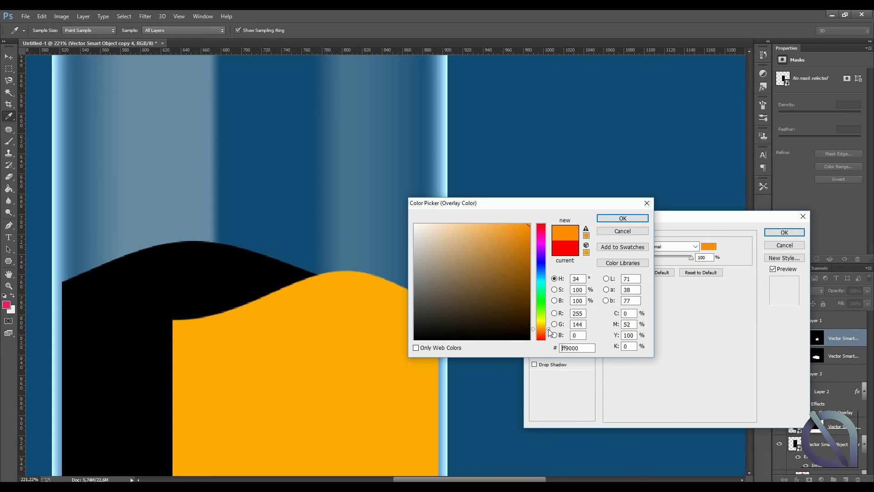
pyautogui.click(619, 218)
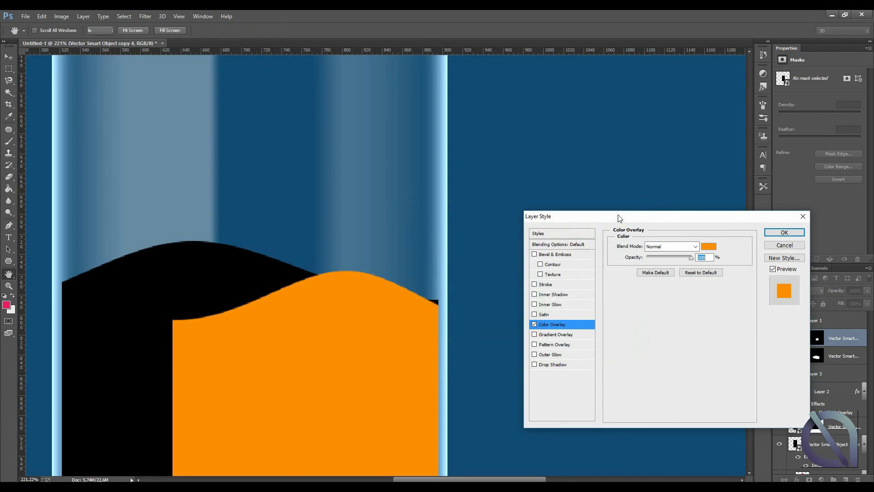
pyautogui.click(792, 233)
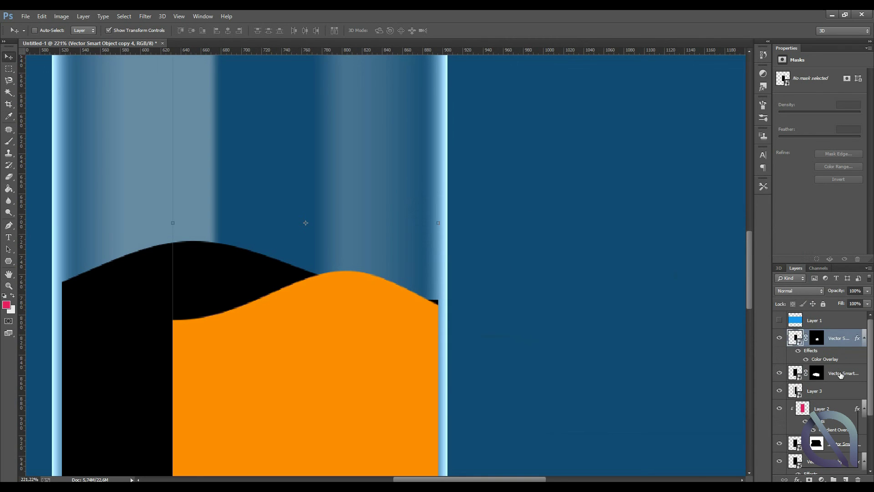
pyautogui.click(840, 375)
# - Give the original wave a bright orange #fd8434 Color Overlay
pyautogui.rightClick(840, 375)
pyautogui.click(604, 240)
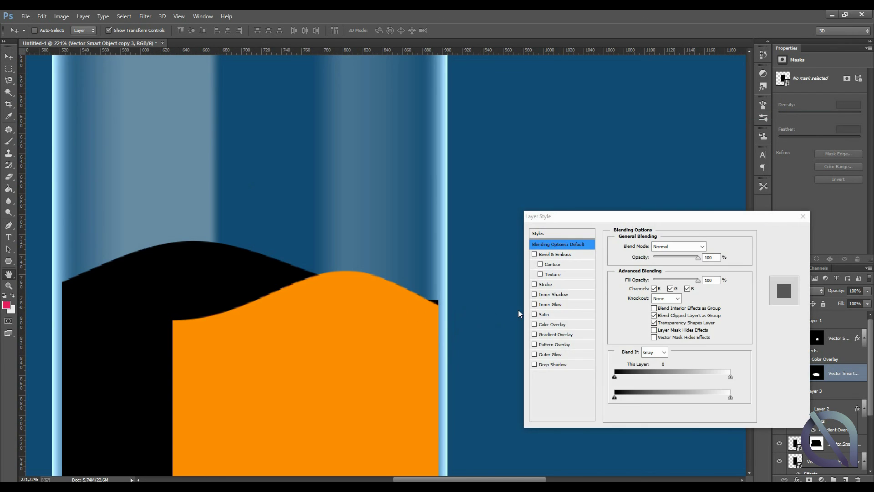
pyautogui.click(552, 324)
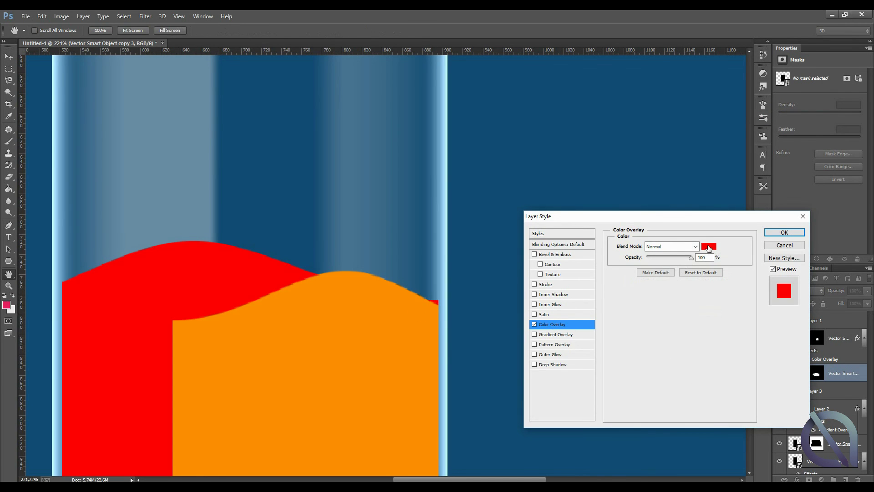
pyautogui.click(371, 288)
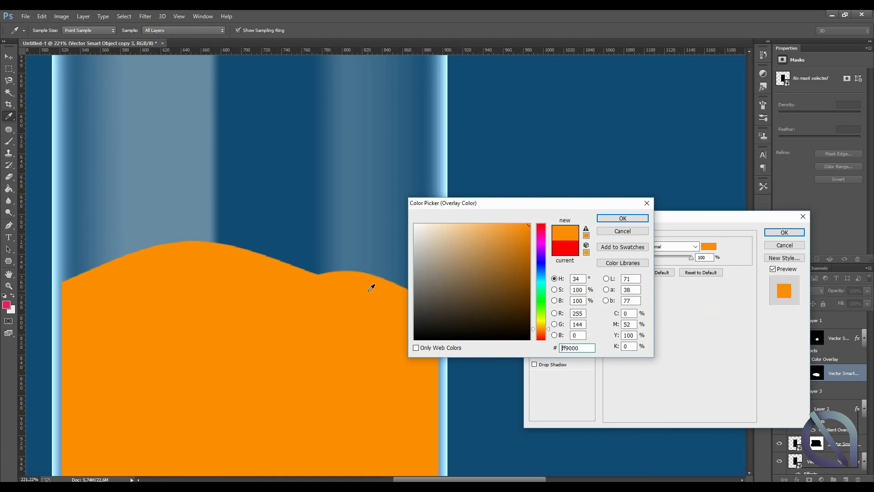
pyautogui.click(513, 226)
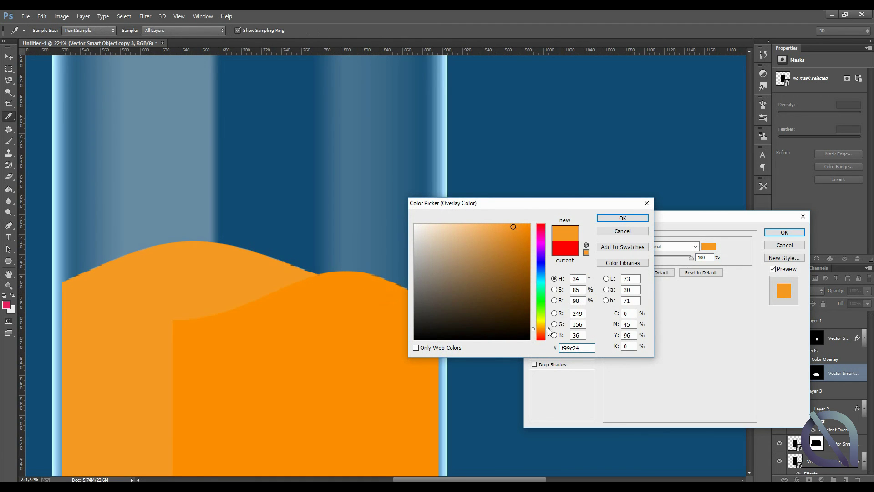
pyautogui.click(549, 331)
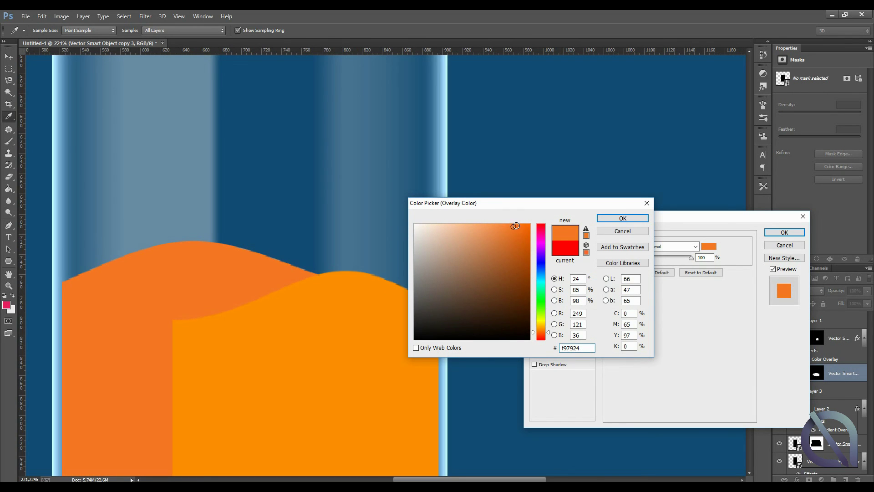
pyautogui.click(506, 225)
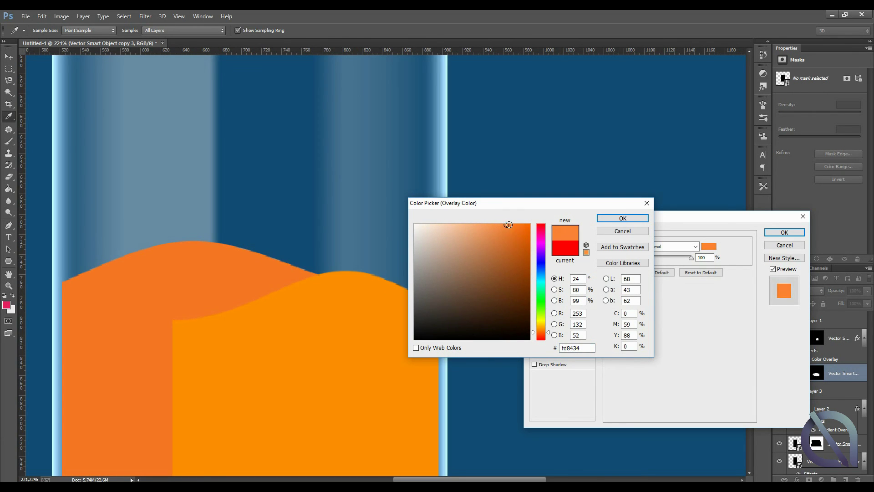
pyautogui.click(622, 218)
pyautogui.click(784, 232)
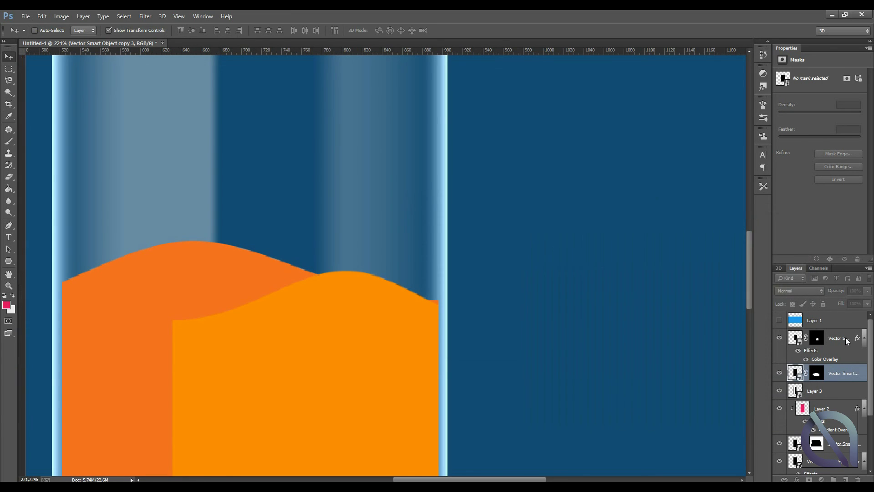
# - Change the copy 4 wave's Color Overlay to brown-orange #b9652d
pyautogui.rightClick(837, 337)
pyautogui.click(687, 167)
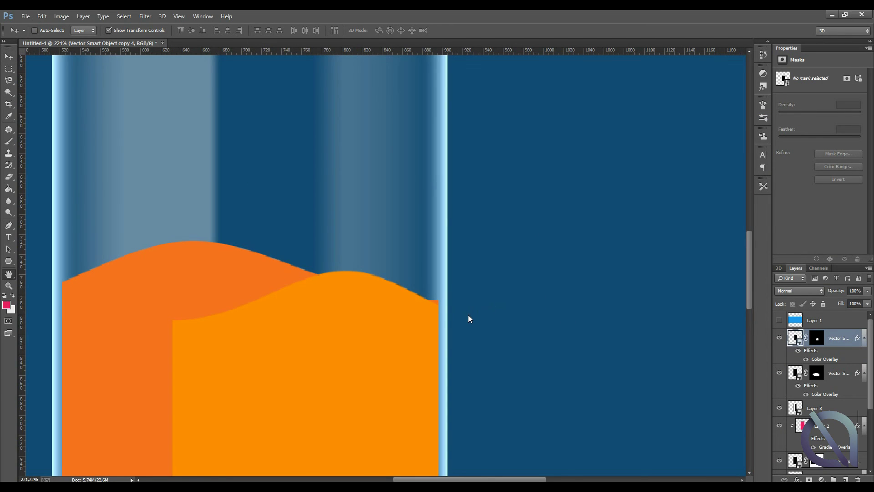
pyautogui.click(559, 326)
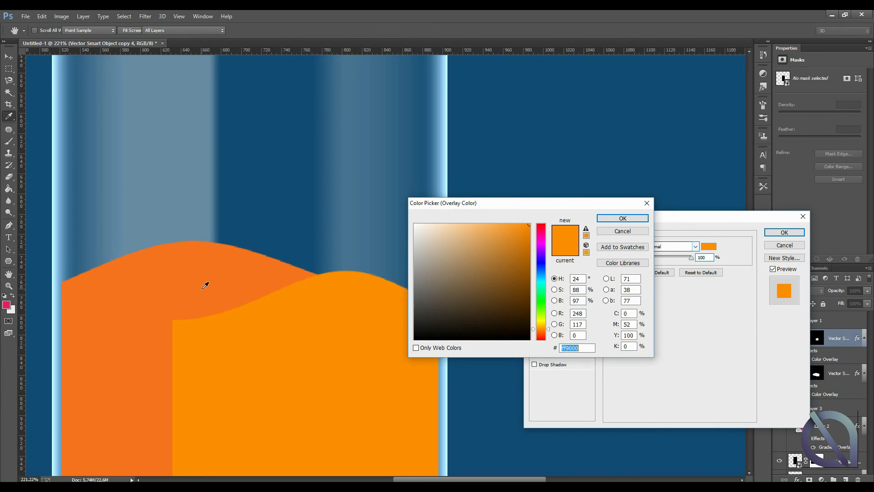
pyautogui.click(205, 289)
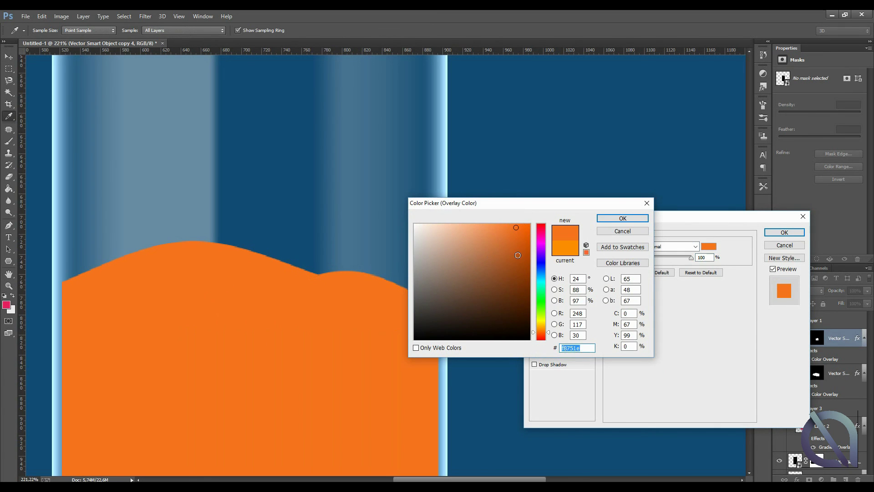
pyautogui.click(517, 254)
pyautogui.moveTo(497, 241); pyautogui.dragTo(501, 256)
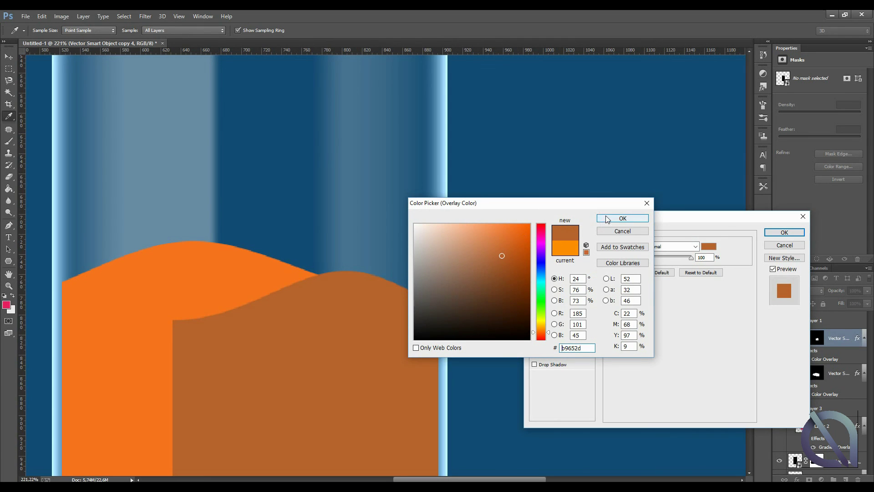
pyautogui.click(622, 218)
pyautogui.click(783, 233)
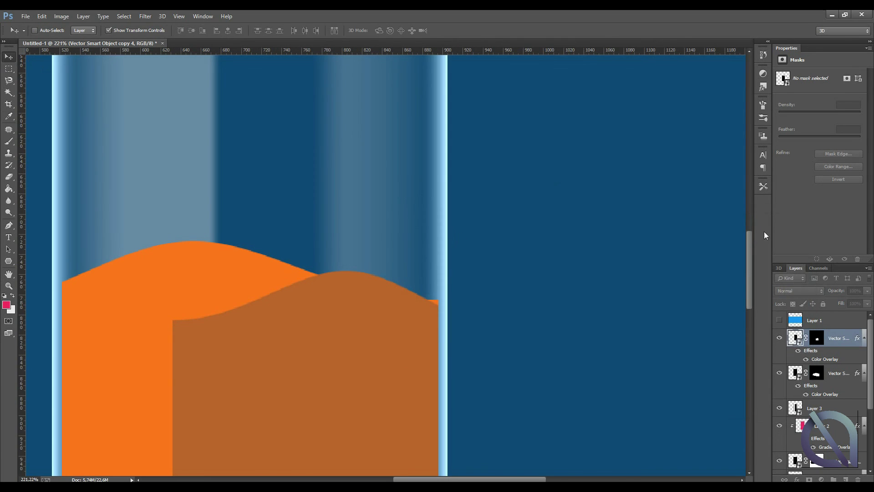
# - Move the darker wave layer beneath the orange wave and nudge it slightly lower
pyautogui.scroll(-2, 832, 336)
pyautogui.scroll(2, 832, 336)
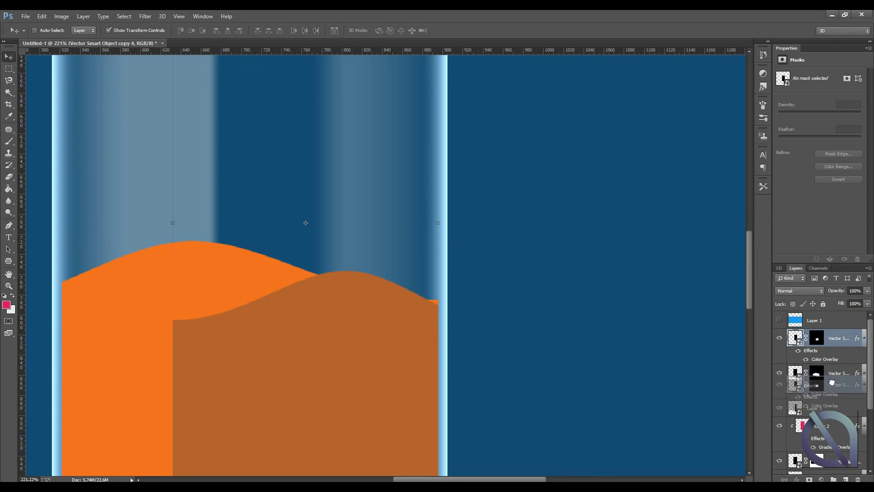
pyautogui.moveTo(833, 336); pyautogui.dragTo(833, 399)
pyautogui.scroll(3, 426, 311)
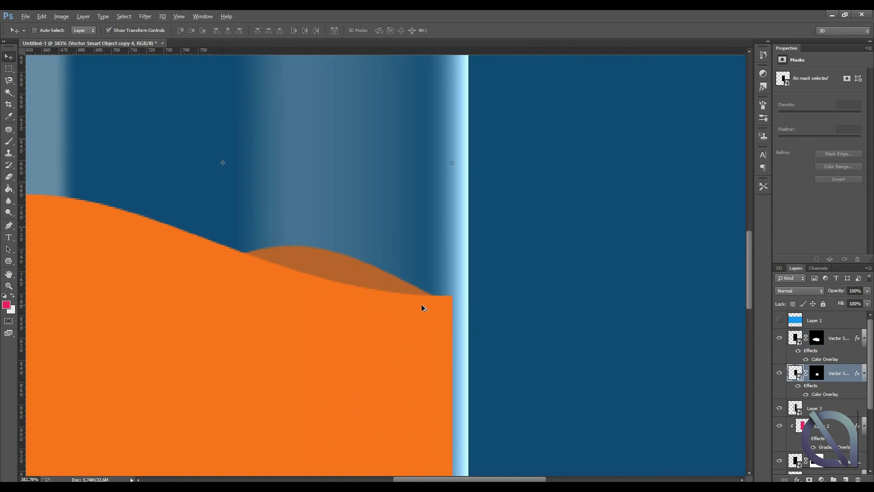
pyautogui.scroll(3, 422, 305)
pyautogui.moveTo(421, 297); pyautogui.dragTo(419, 285)
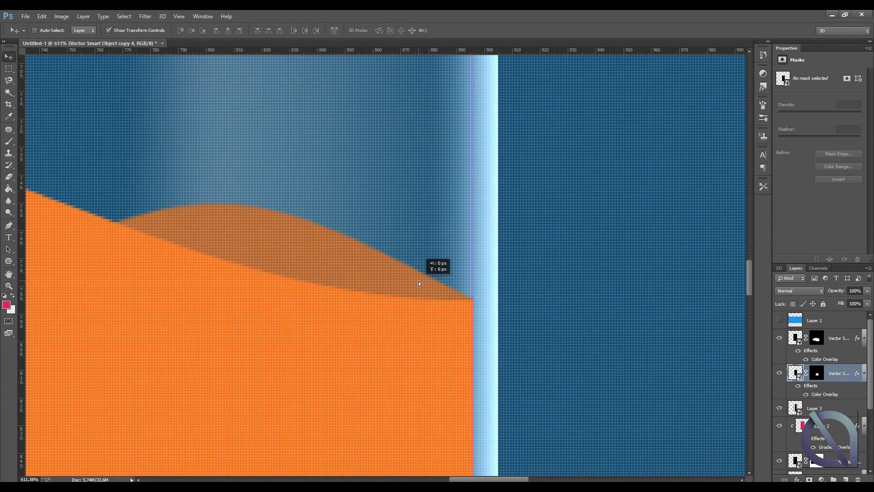
# - Fit the battery on screen and select both wave layers with the Move tool active
pyautogui.scroll(-3, 428, 275)
pyautogui.scroll(-1, 180, 279)
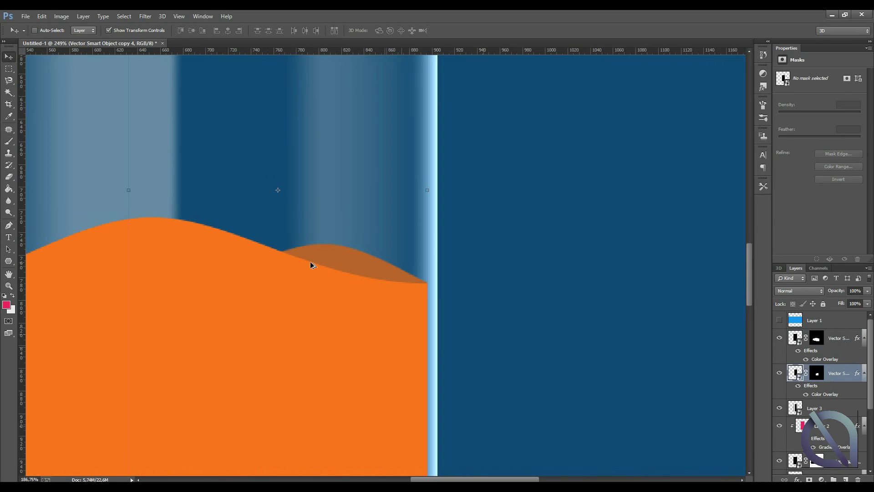
pyautogui.scroll(-1, 44, 268)
pyautogui.click(10, 289)
pyautogui.rightClick(369, 239)
pyautogui.click(378, 243)
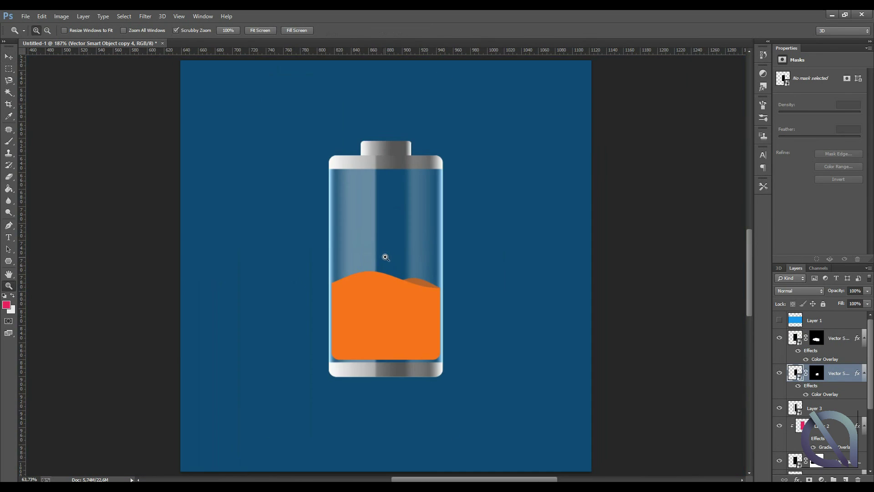
pyautogui.keyDown('shift'); pyautogui.click(838, 339); pyautogui.keyUp('shift')
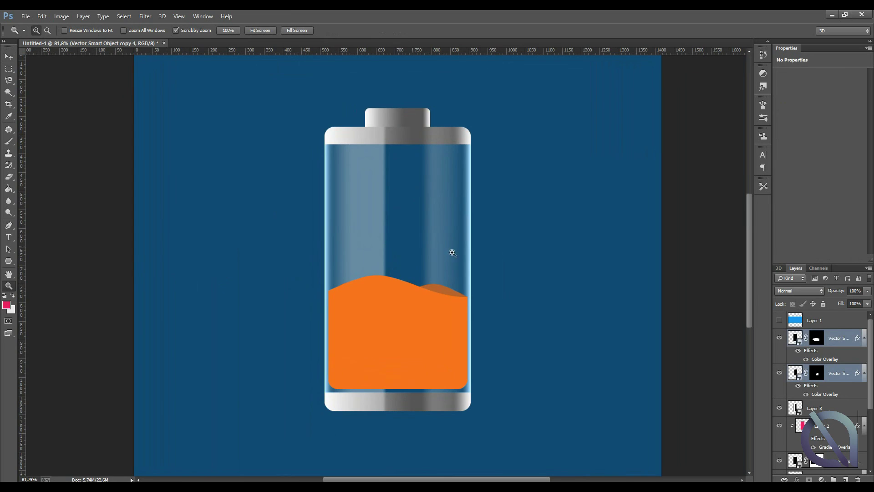
pyautogui.press('v')
pyautogui.scroll(-2, 872, 379)
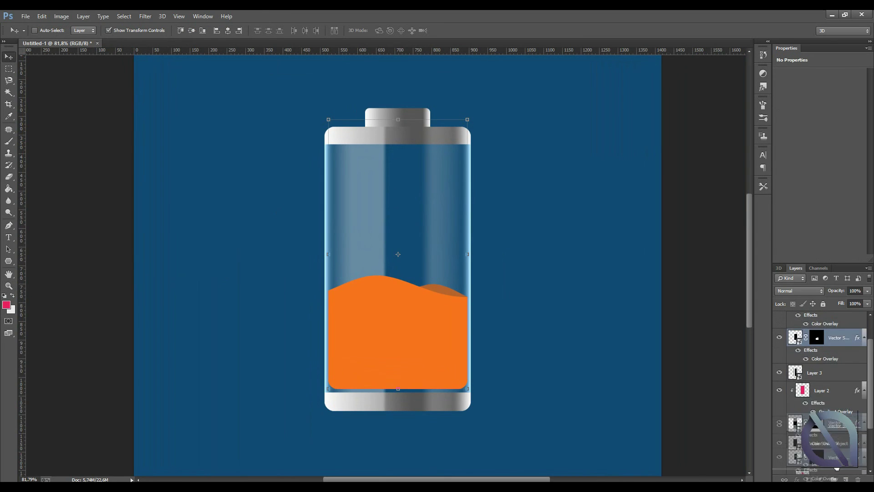
# - Move the wave layers below Layer 2 copy so the glass highlight stripes cross the liquid
pyautogui.moveTo(840, 343); pyautogui.dragTo(836, 455)
pyautogui.click(9, 285)
pyautogui.moveTo(428, 269); pyautogui.dragTo(404, 269)
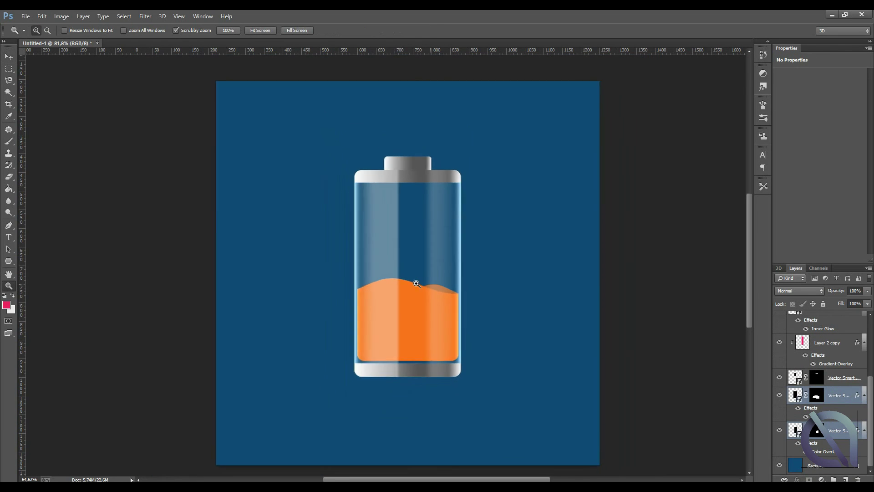
pyautogui.moveTo(370, 333); pyautogui.dragTo(394, 336)
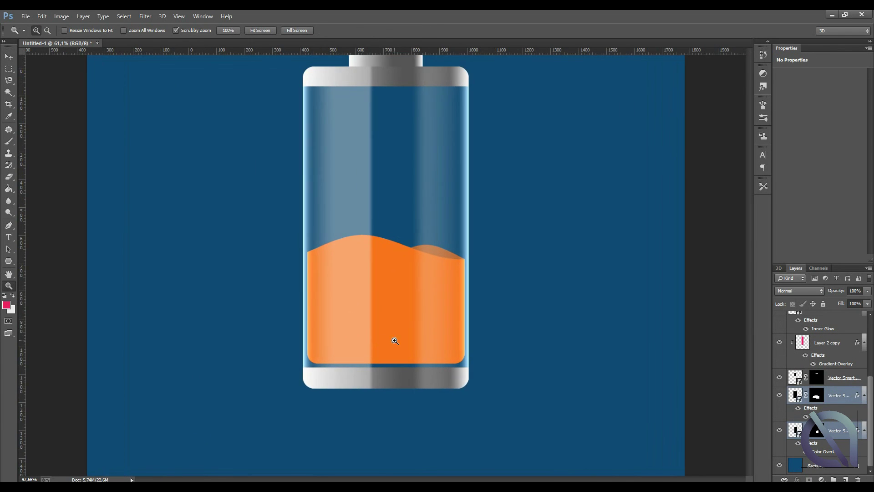
# - Nudge the Vector Smart Object copy 2 orange liquid layer down 6 px
pyautogui.click(838, 395)
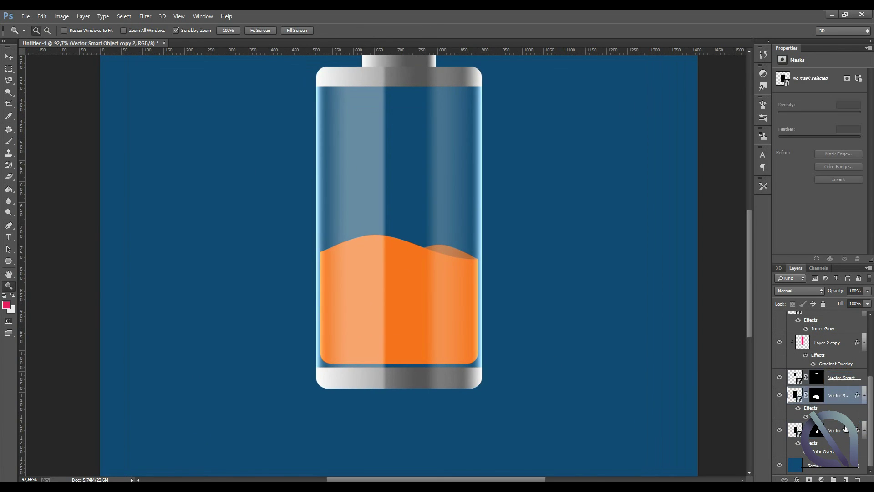
pyautogui.press('v')
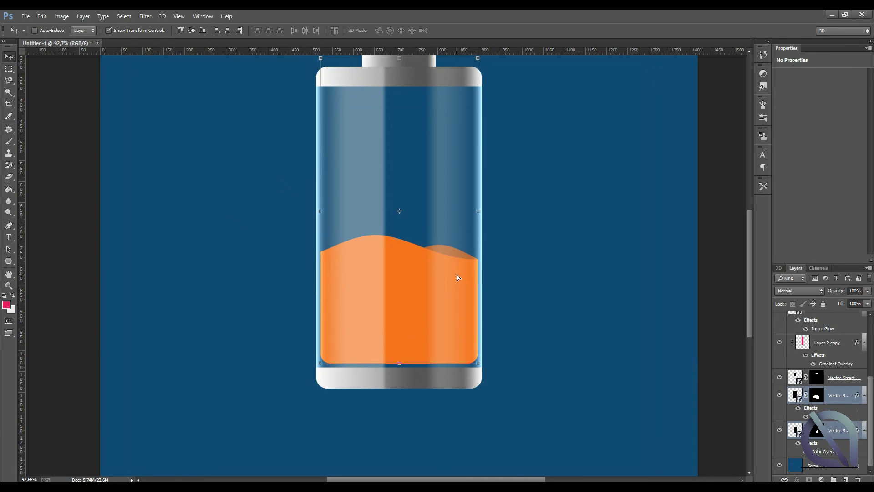
pyautogui.press('Down')
pyautogui.press('Down')
pyautogui.press('Down')
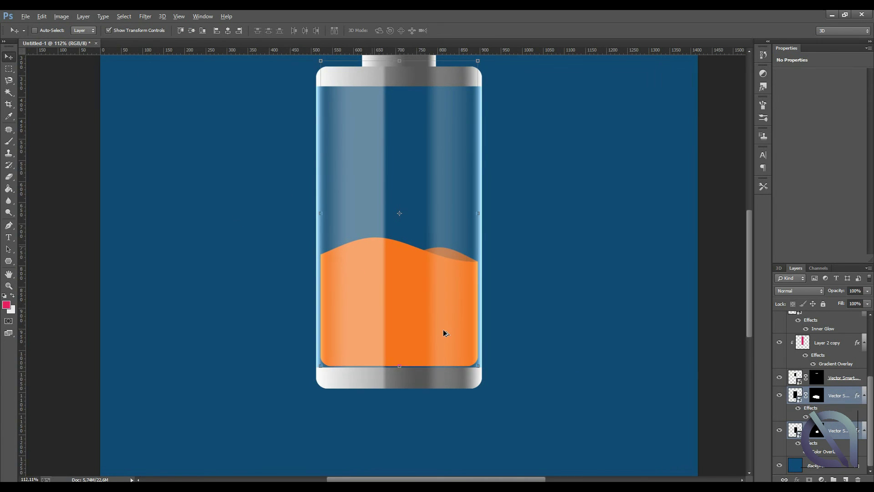
pyautogui.scroll(3, 445, 331)
# - Scale the orange liquid to about 103% and shift it up a few pixels
pyautogui.hotkey('ctrl', 't')
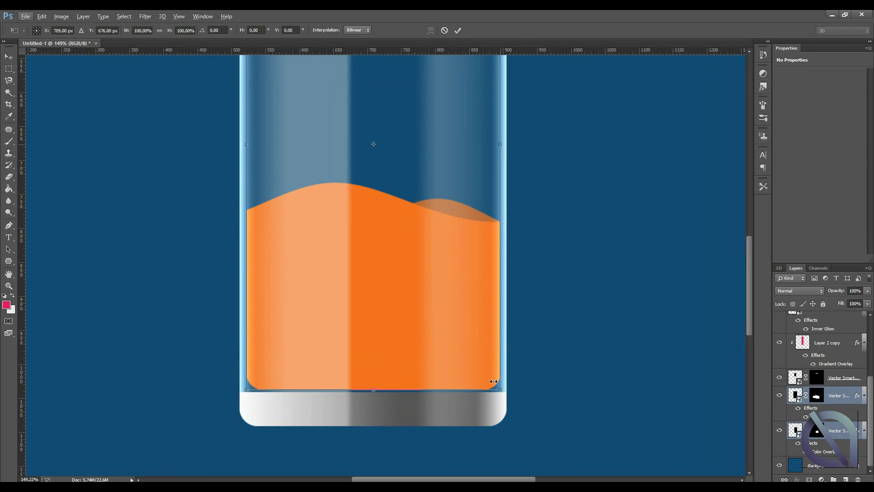
pyautogui.moveTo(498, 389); pyautogui.dragTo(503, 399)
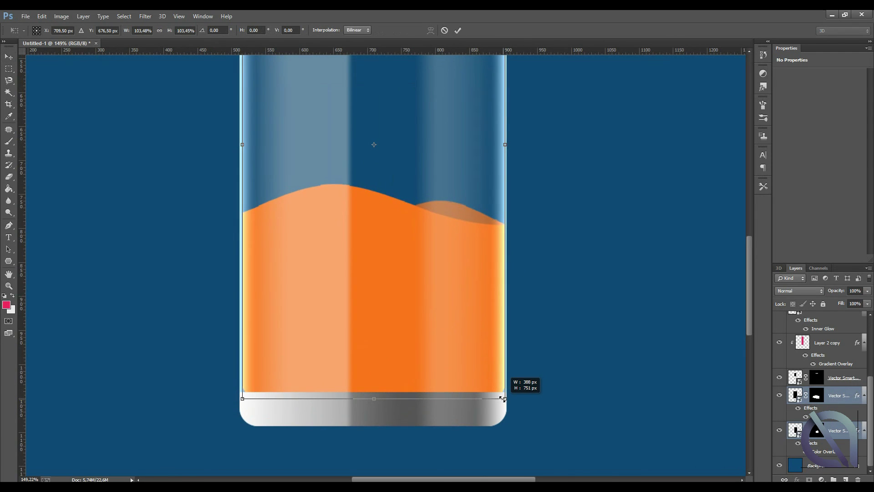
pyautogui.moveTo(503, 399); pyautogui.dragTo(501, 398)
pyautogui.moveTo(450, 361); pyautogui.dragTo(450, 354)
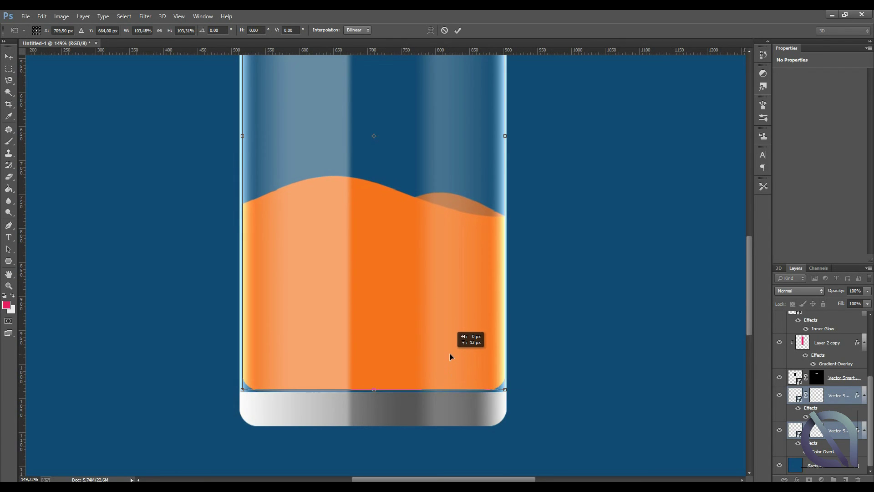
pyautogui.press('Return')
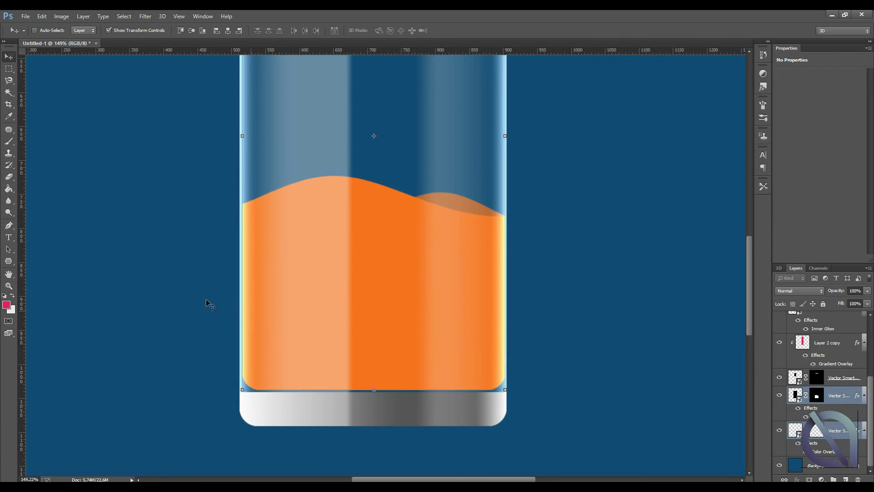
# - Fit the whole battery on screen
pyautogui.press('z')
pyautogui.rightClick(337, 225)
pyautogui.click(351, 230)
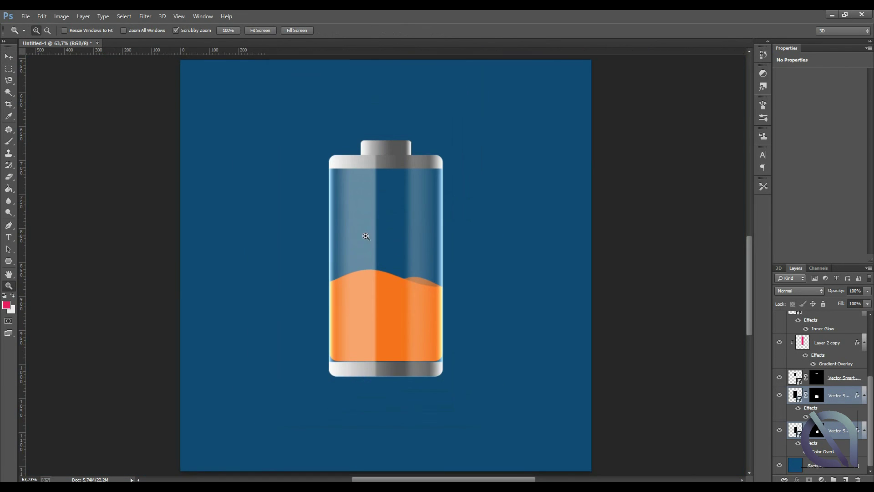